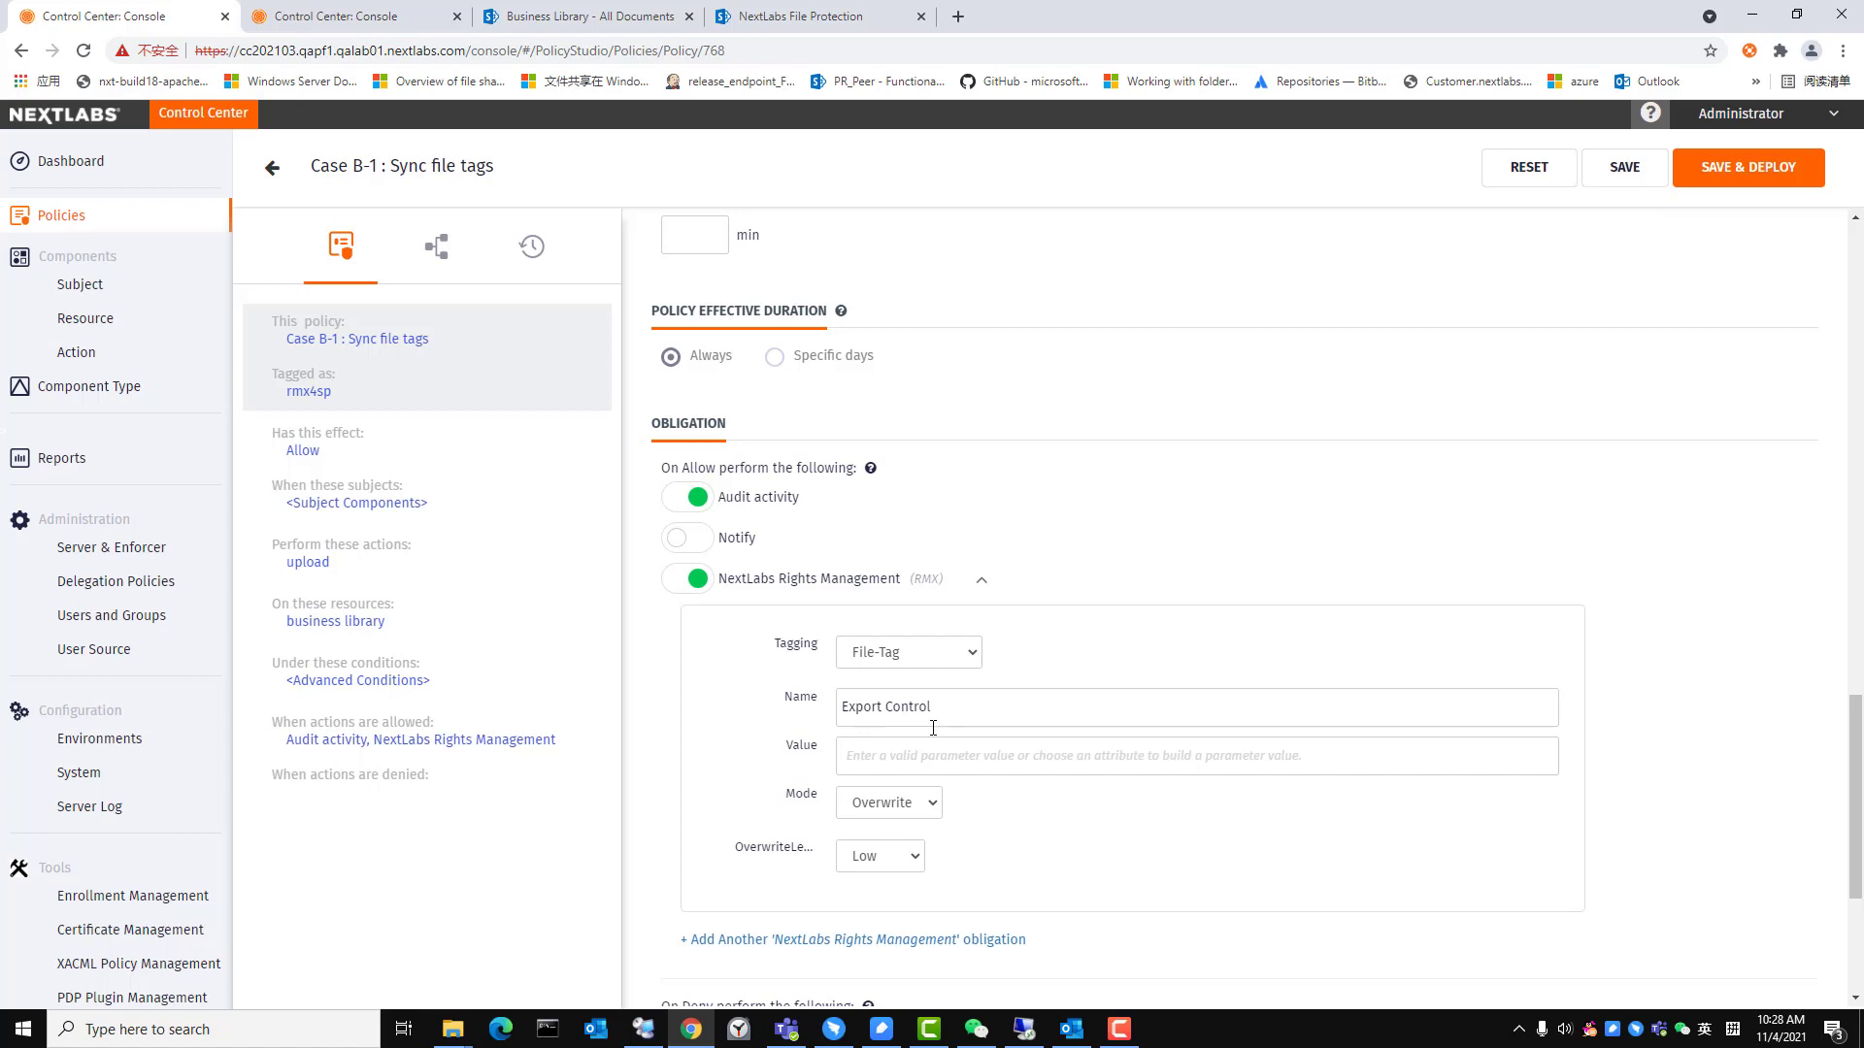
Step: Open design.docx from the RMX demo video folder in Word and inspect its Export Control custom document property
mouse_move(453, 1029)
click(1275, 922)
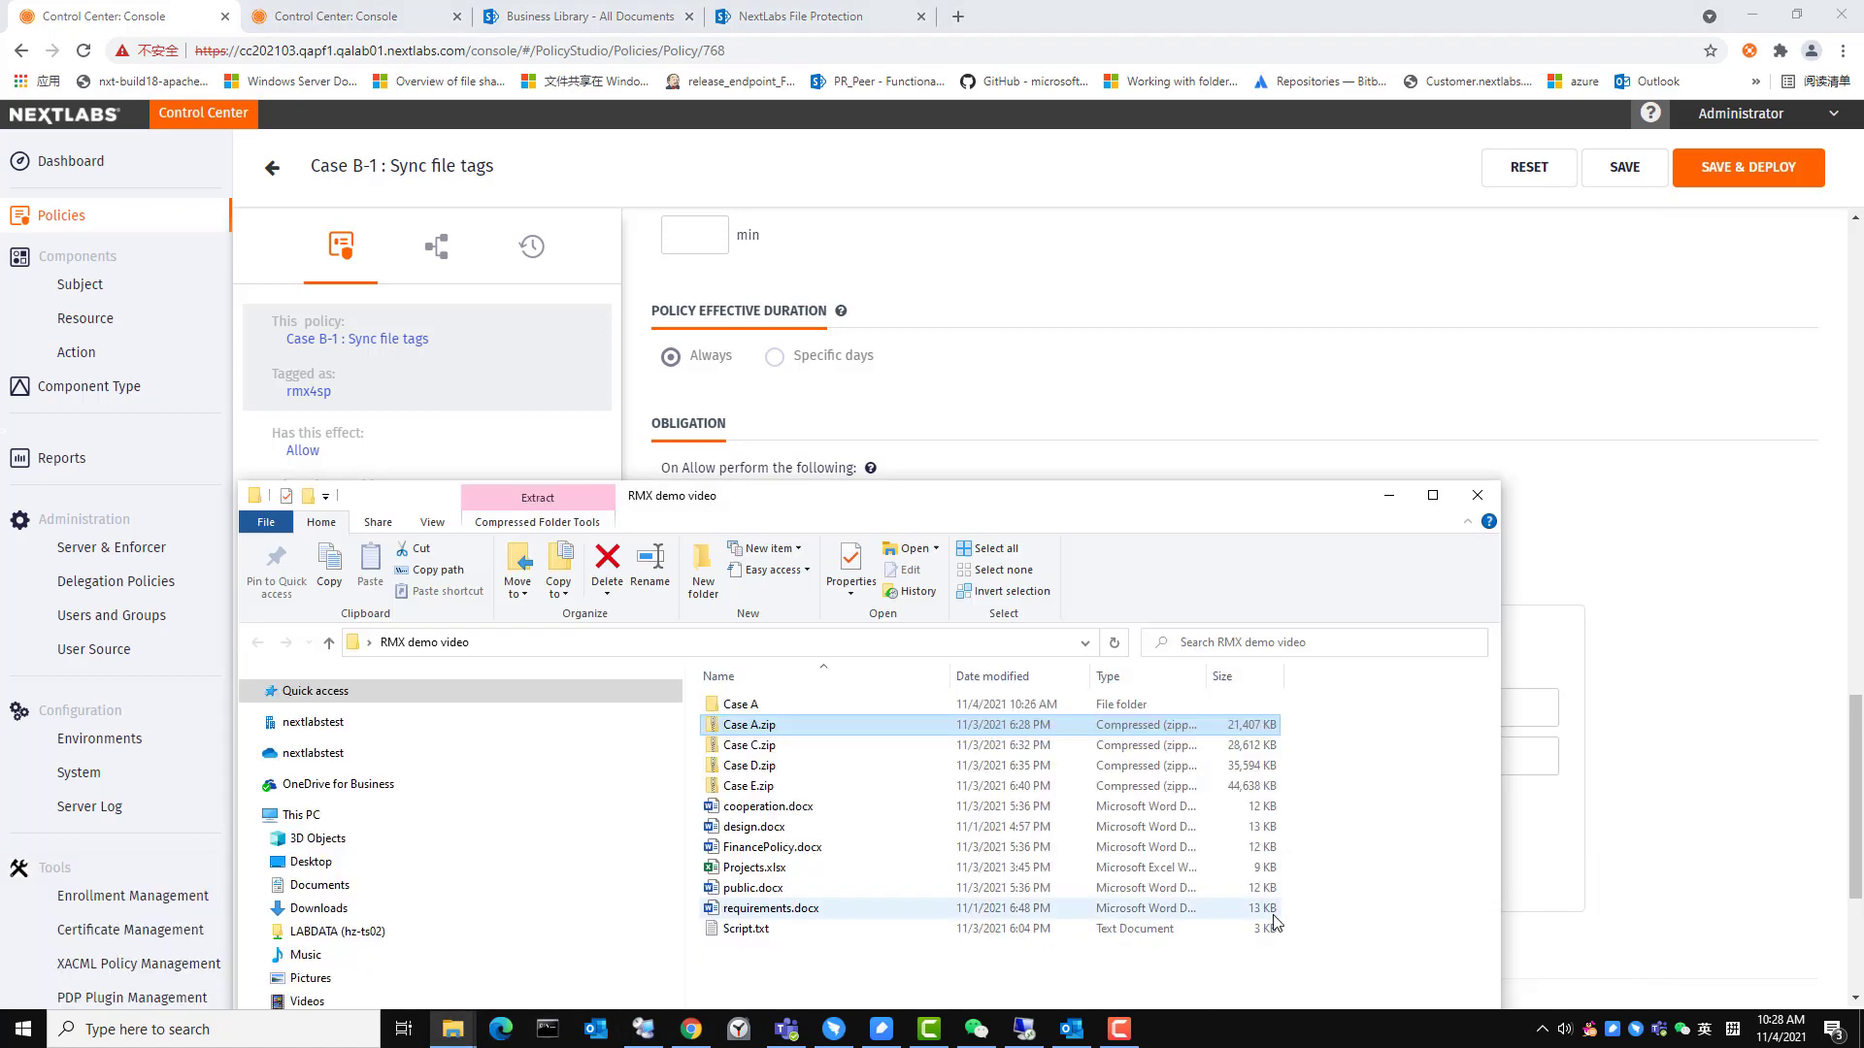
double_click(744, 828)
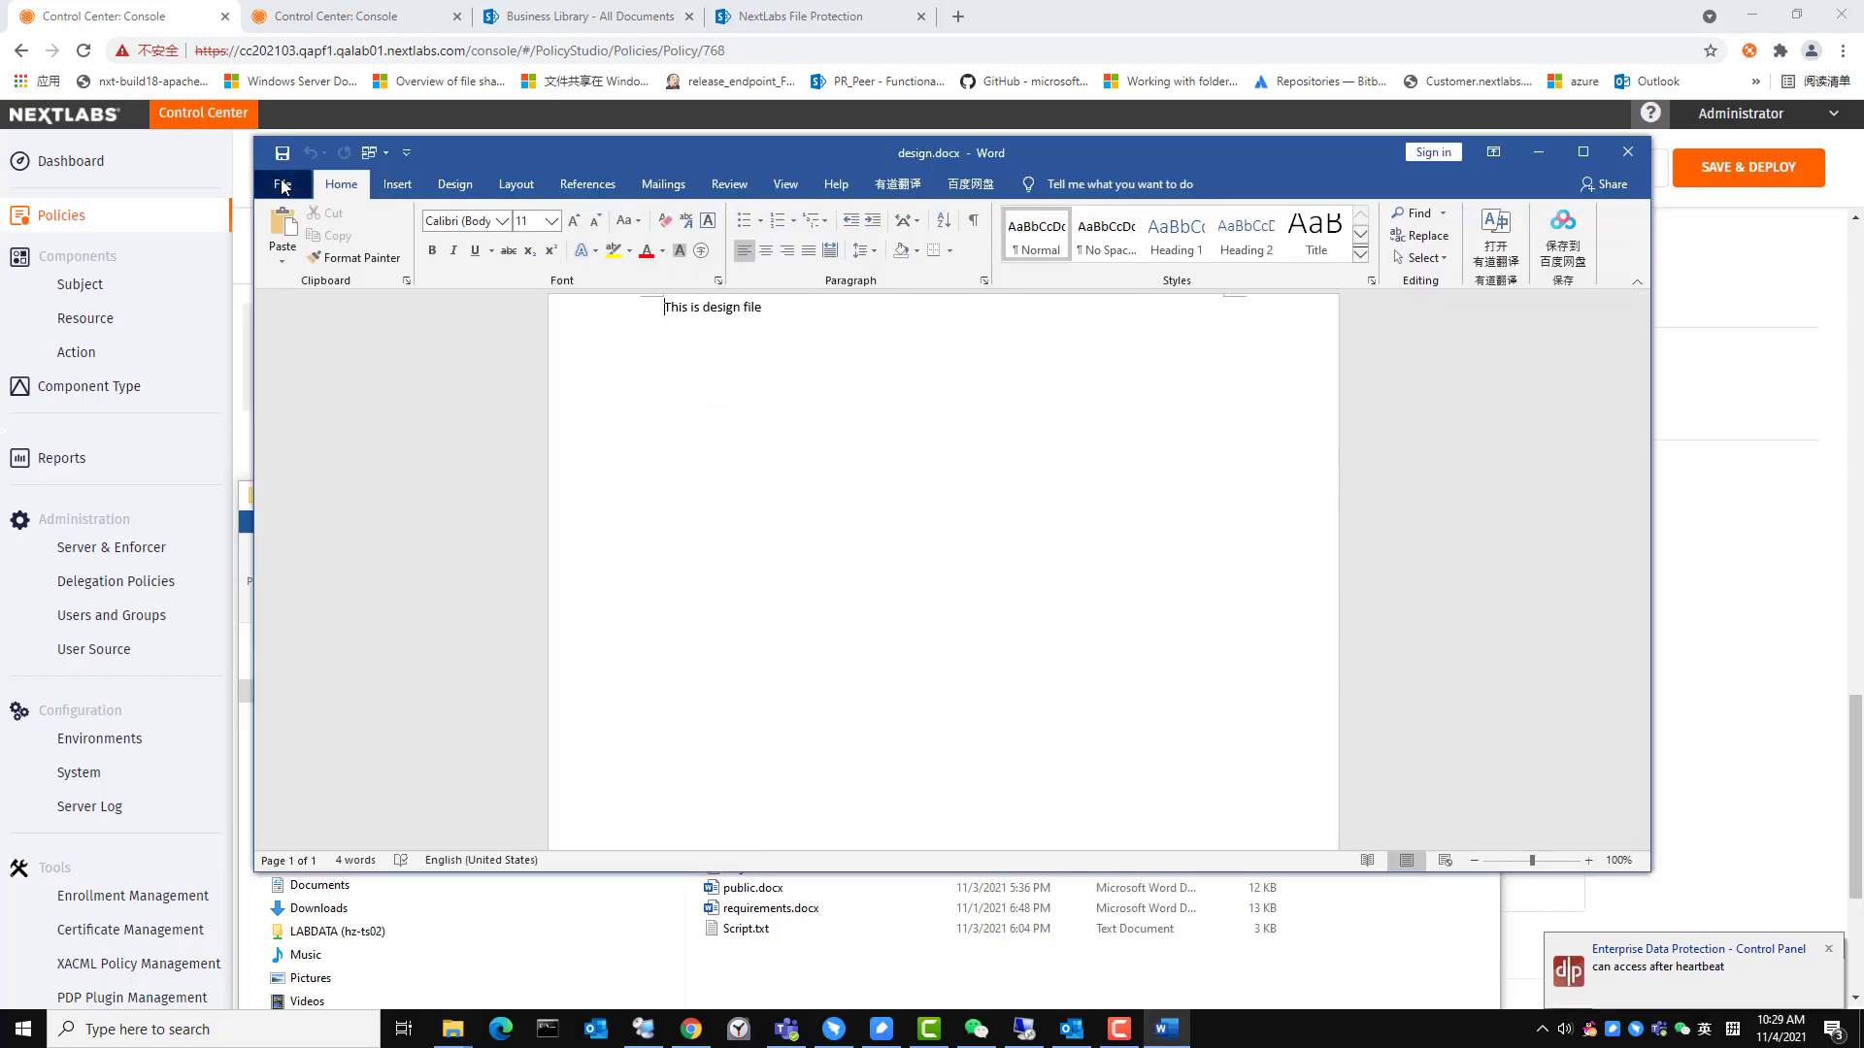
click(283, 184)
click(314, 365)
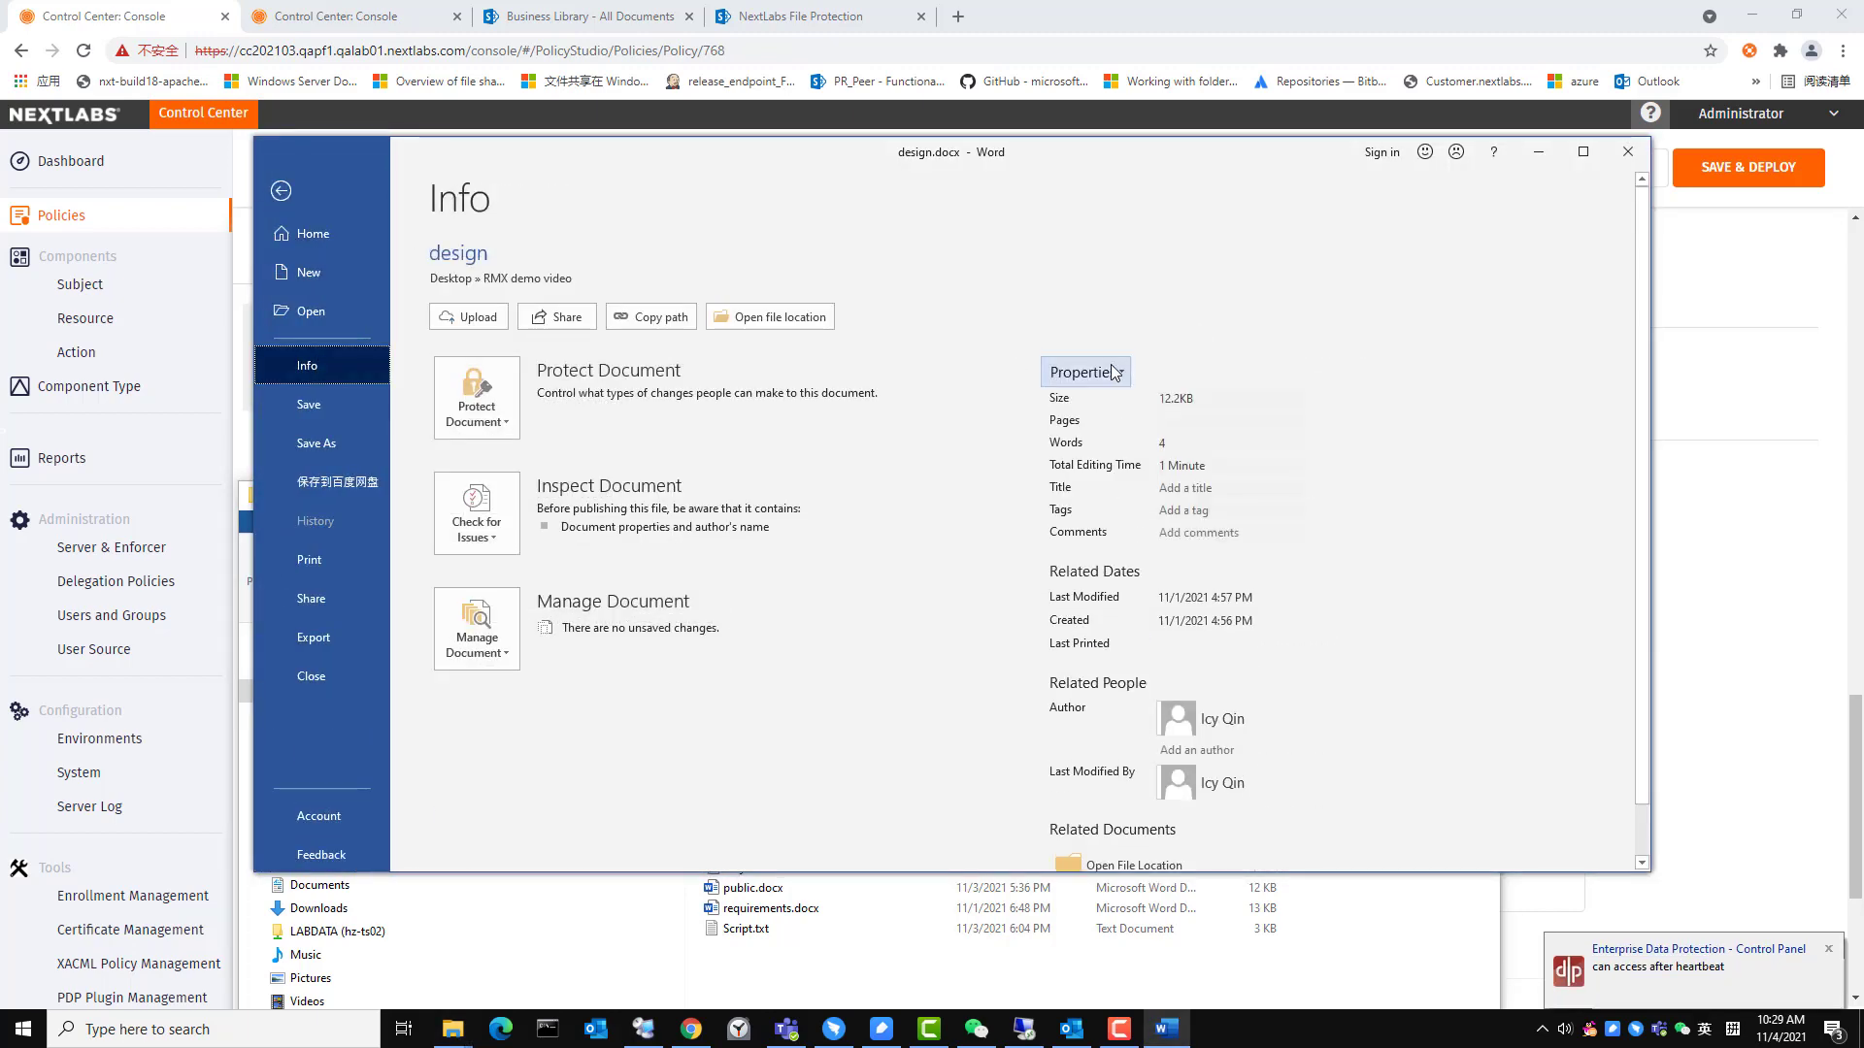
click(1082, 373)
click(1092, 389)
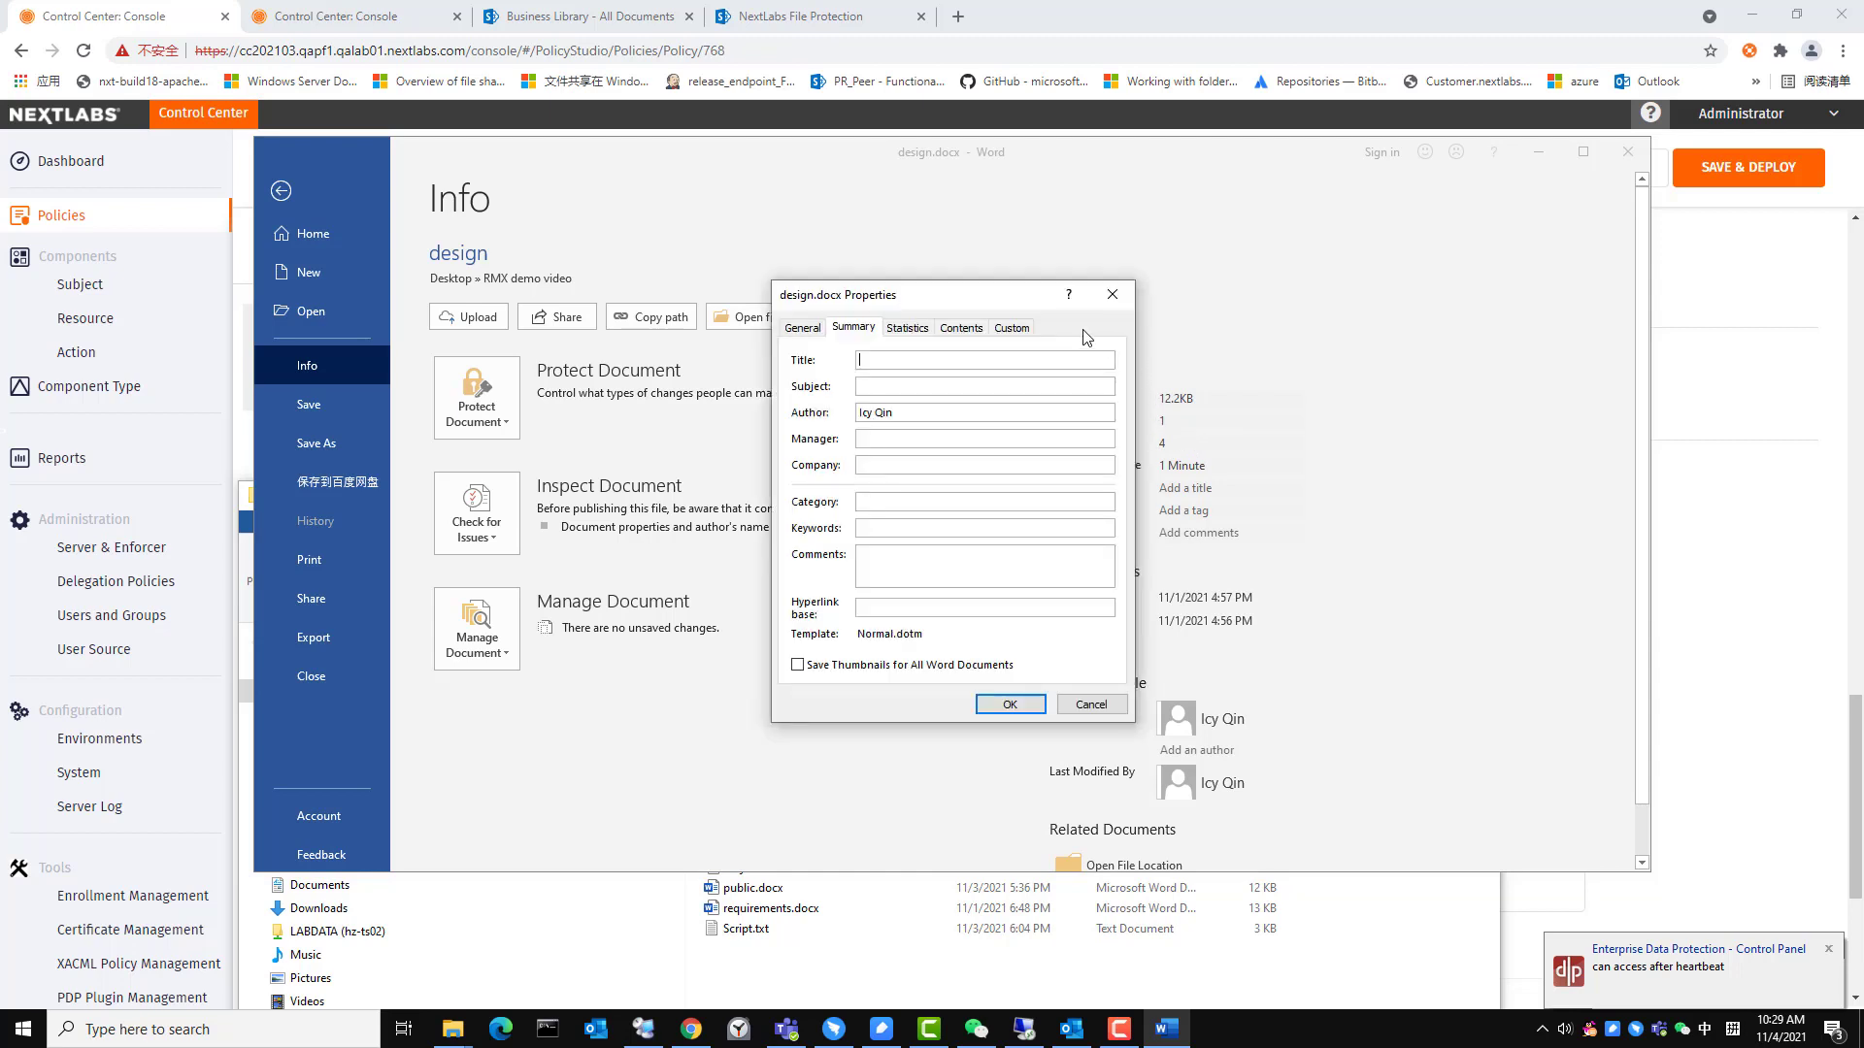
click(1012, 327)
click(909, 531)
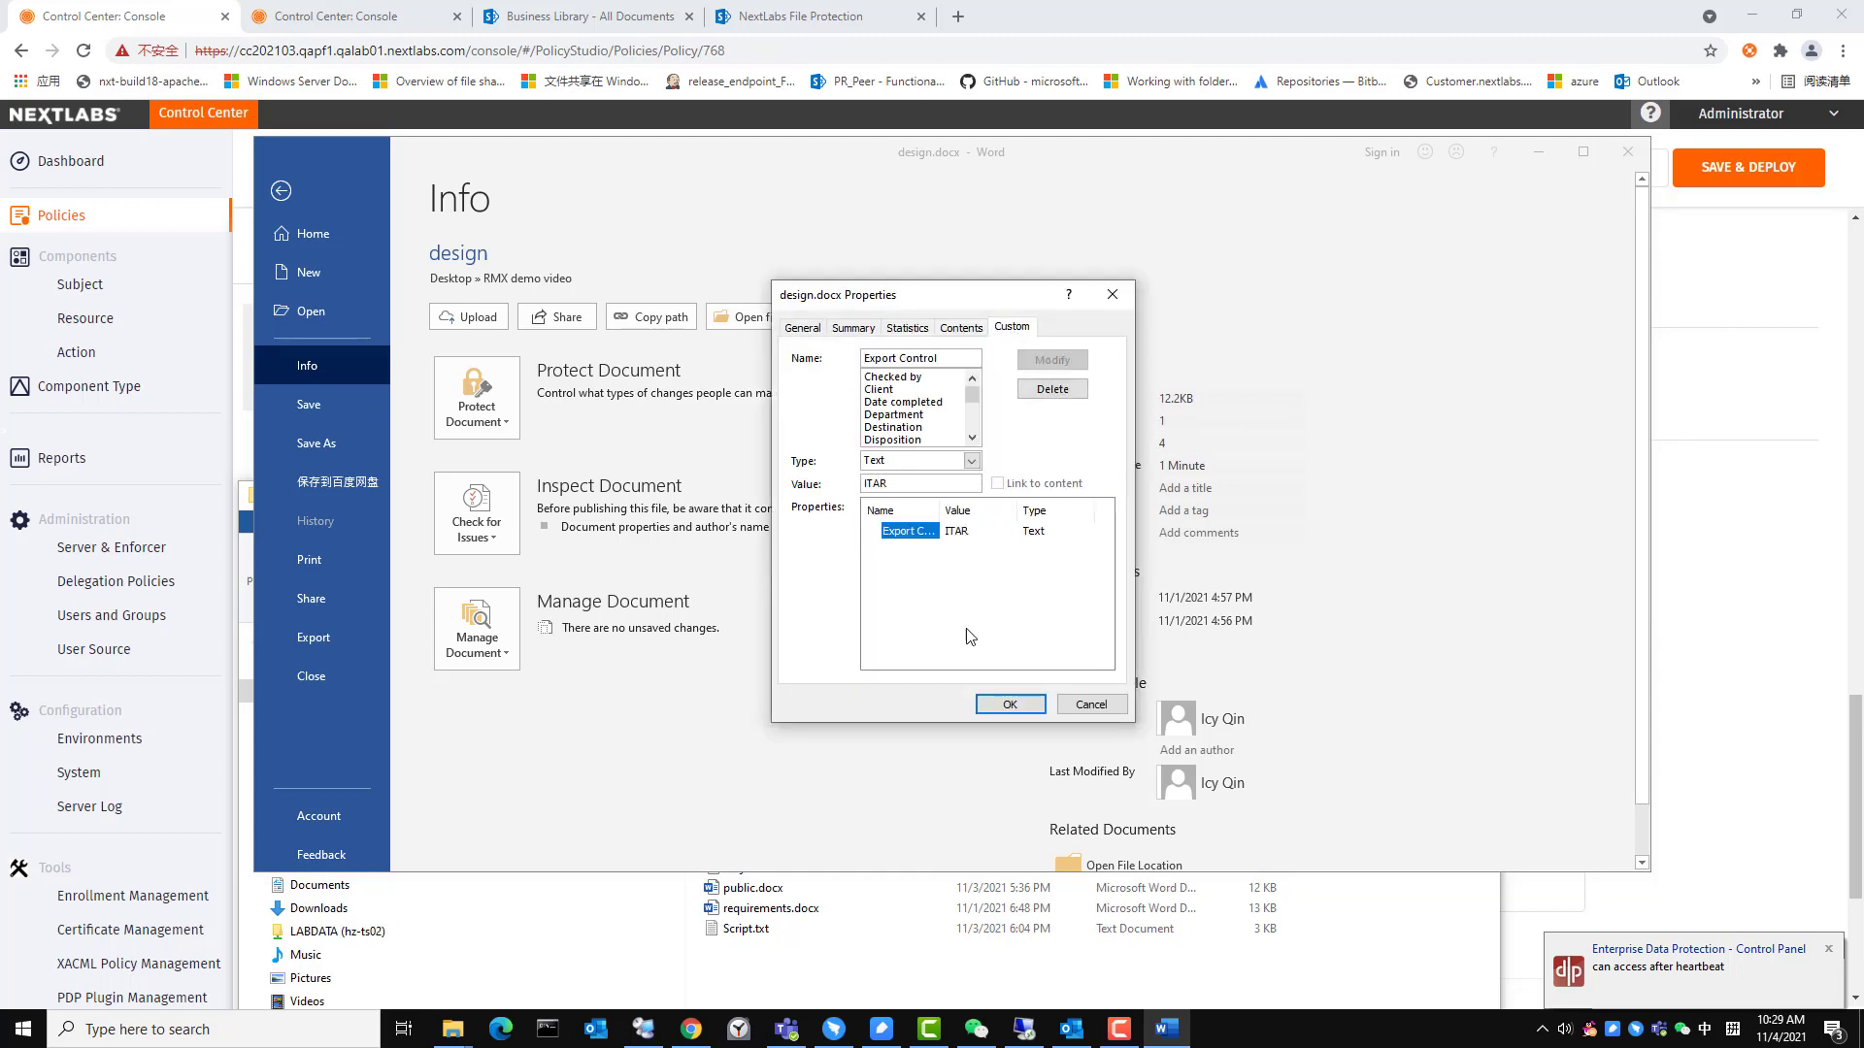
click(1010, 704)
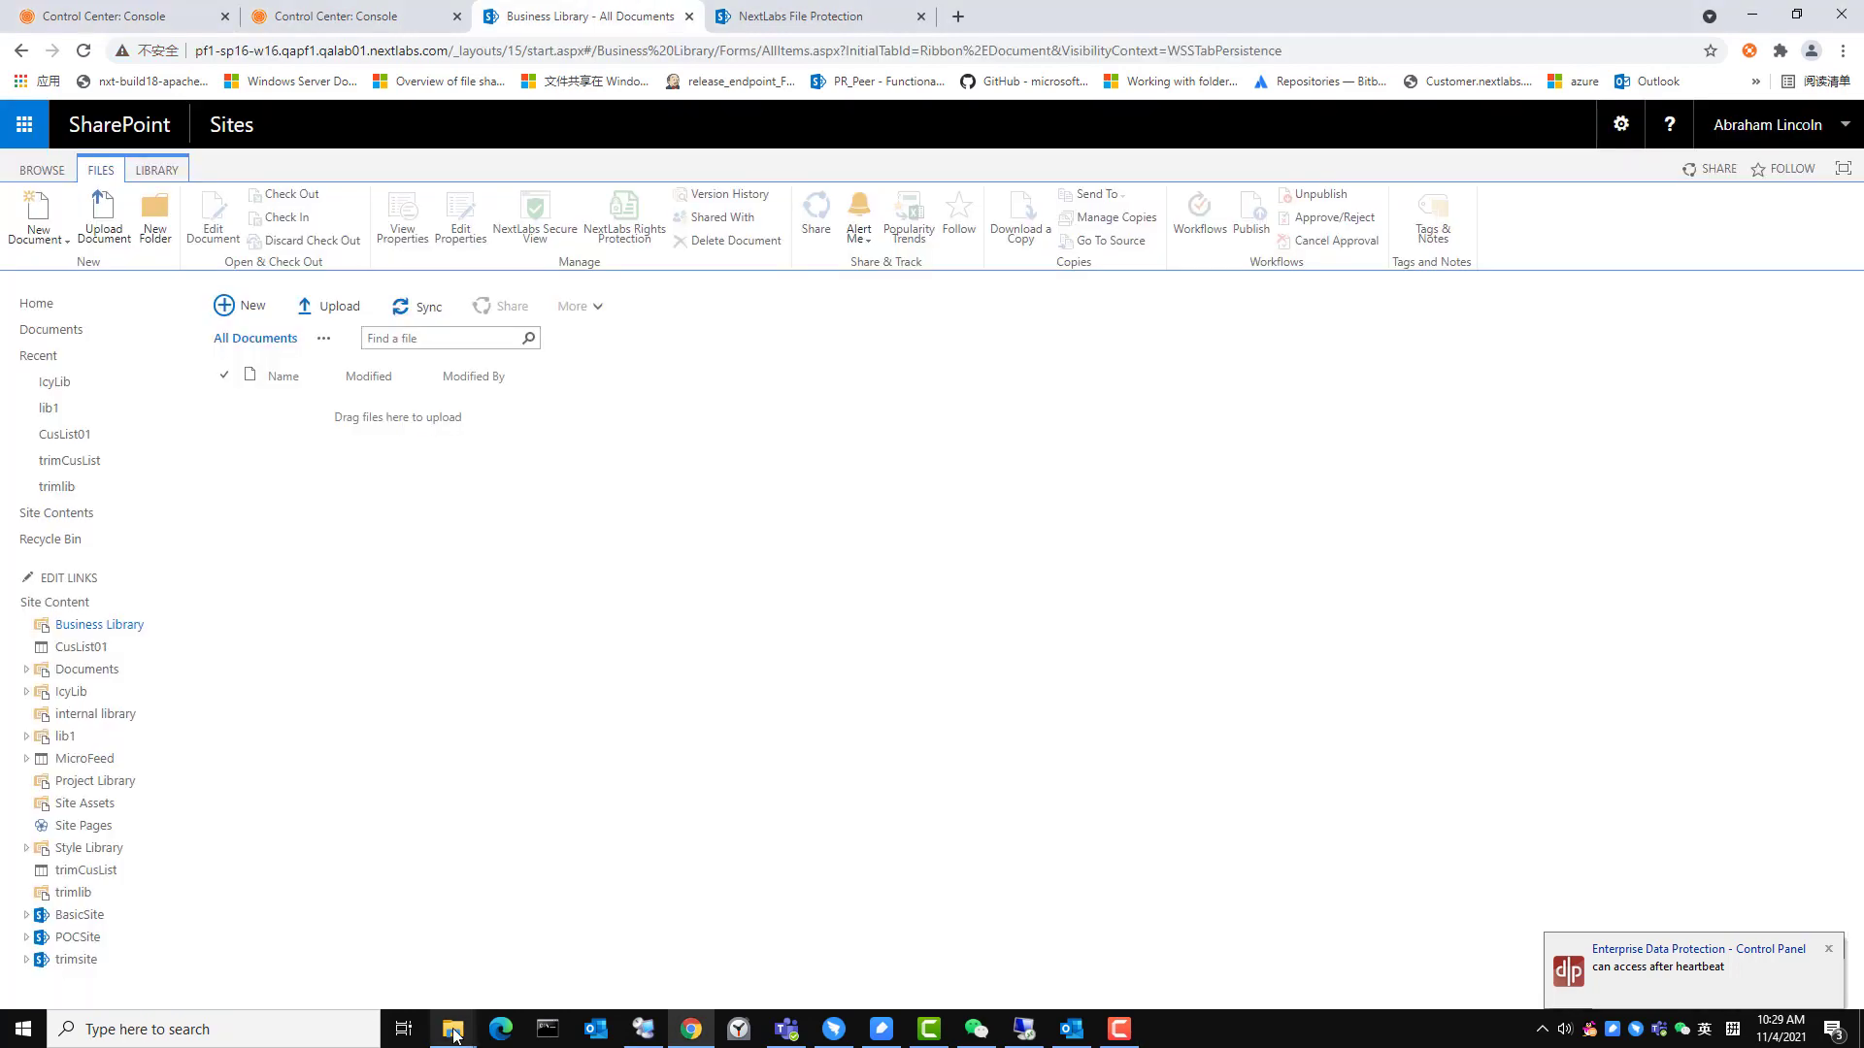
Step: Upload design.docx from the RMX demo video folder to the SharePoint Business Library
mouse_move(454, 1027)
click(1349, 983)
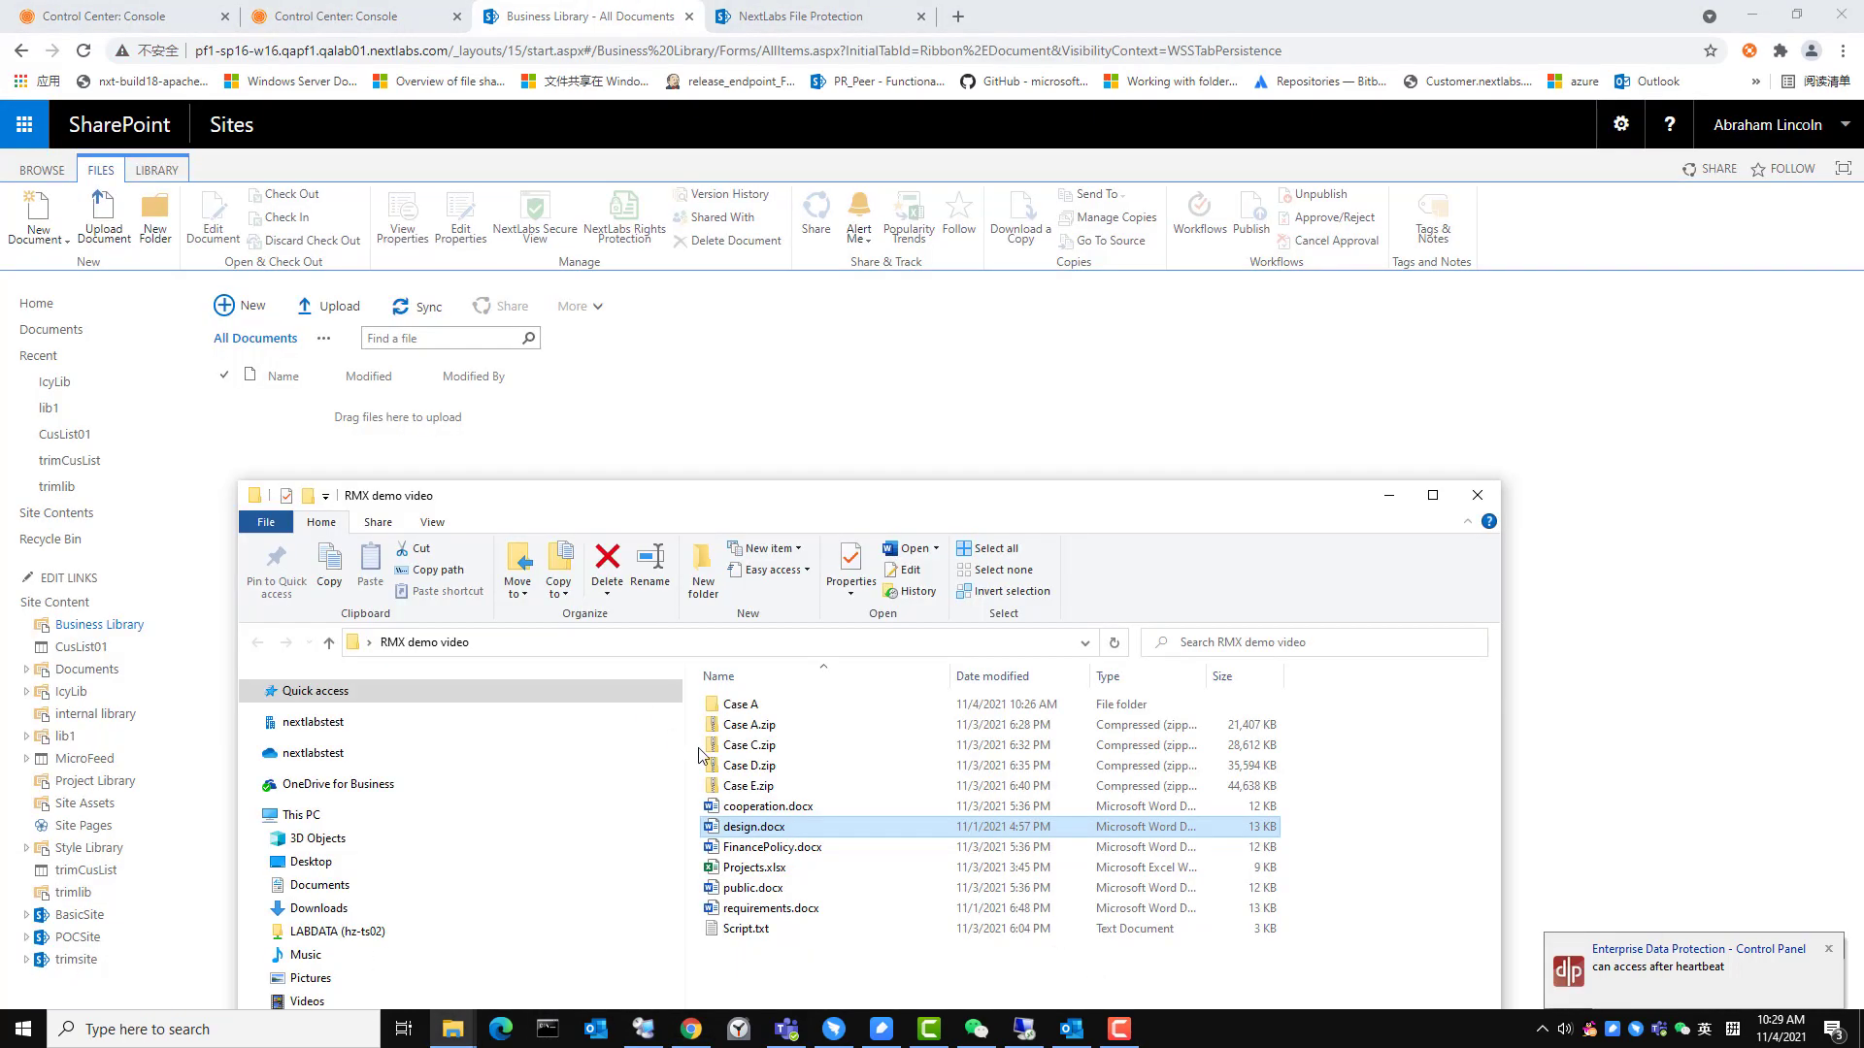
drag(753, 833, 458, 436)
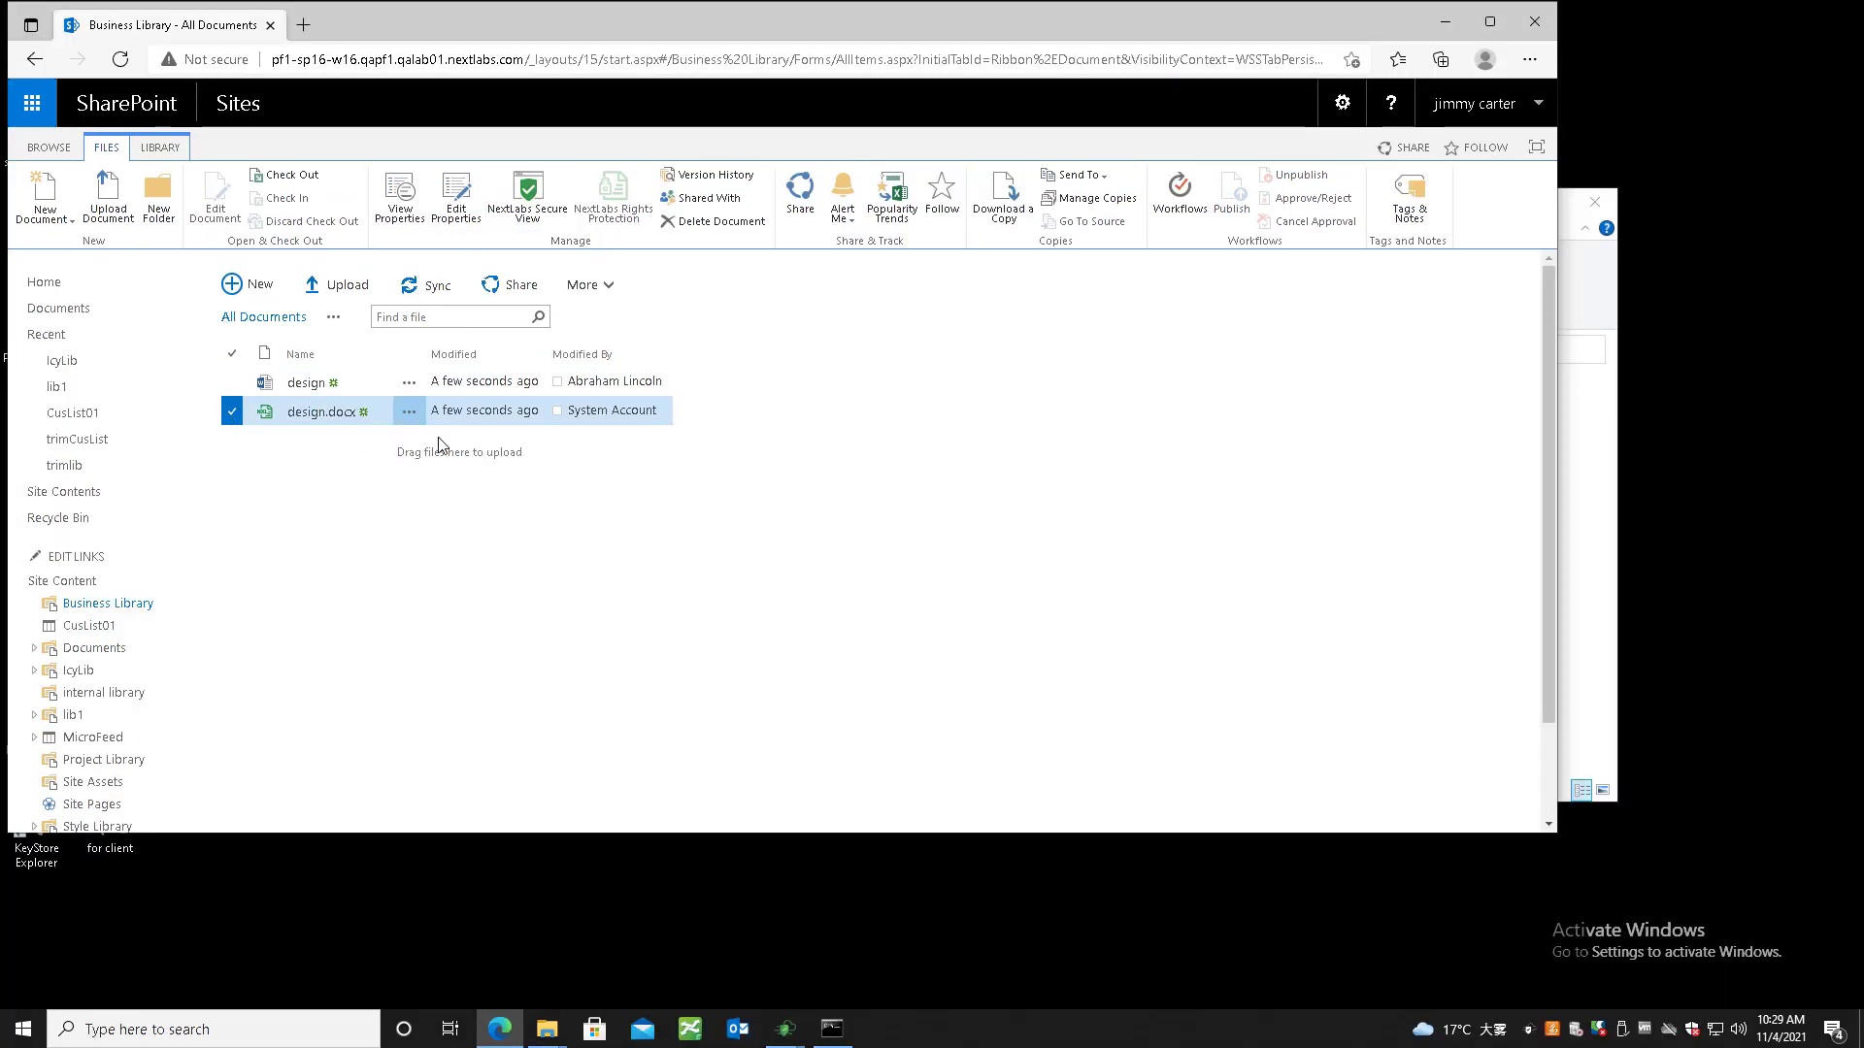
Step: Download the protected design.docx.nxl from the Business Library on the client machine
click(409, 412)
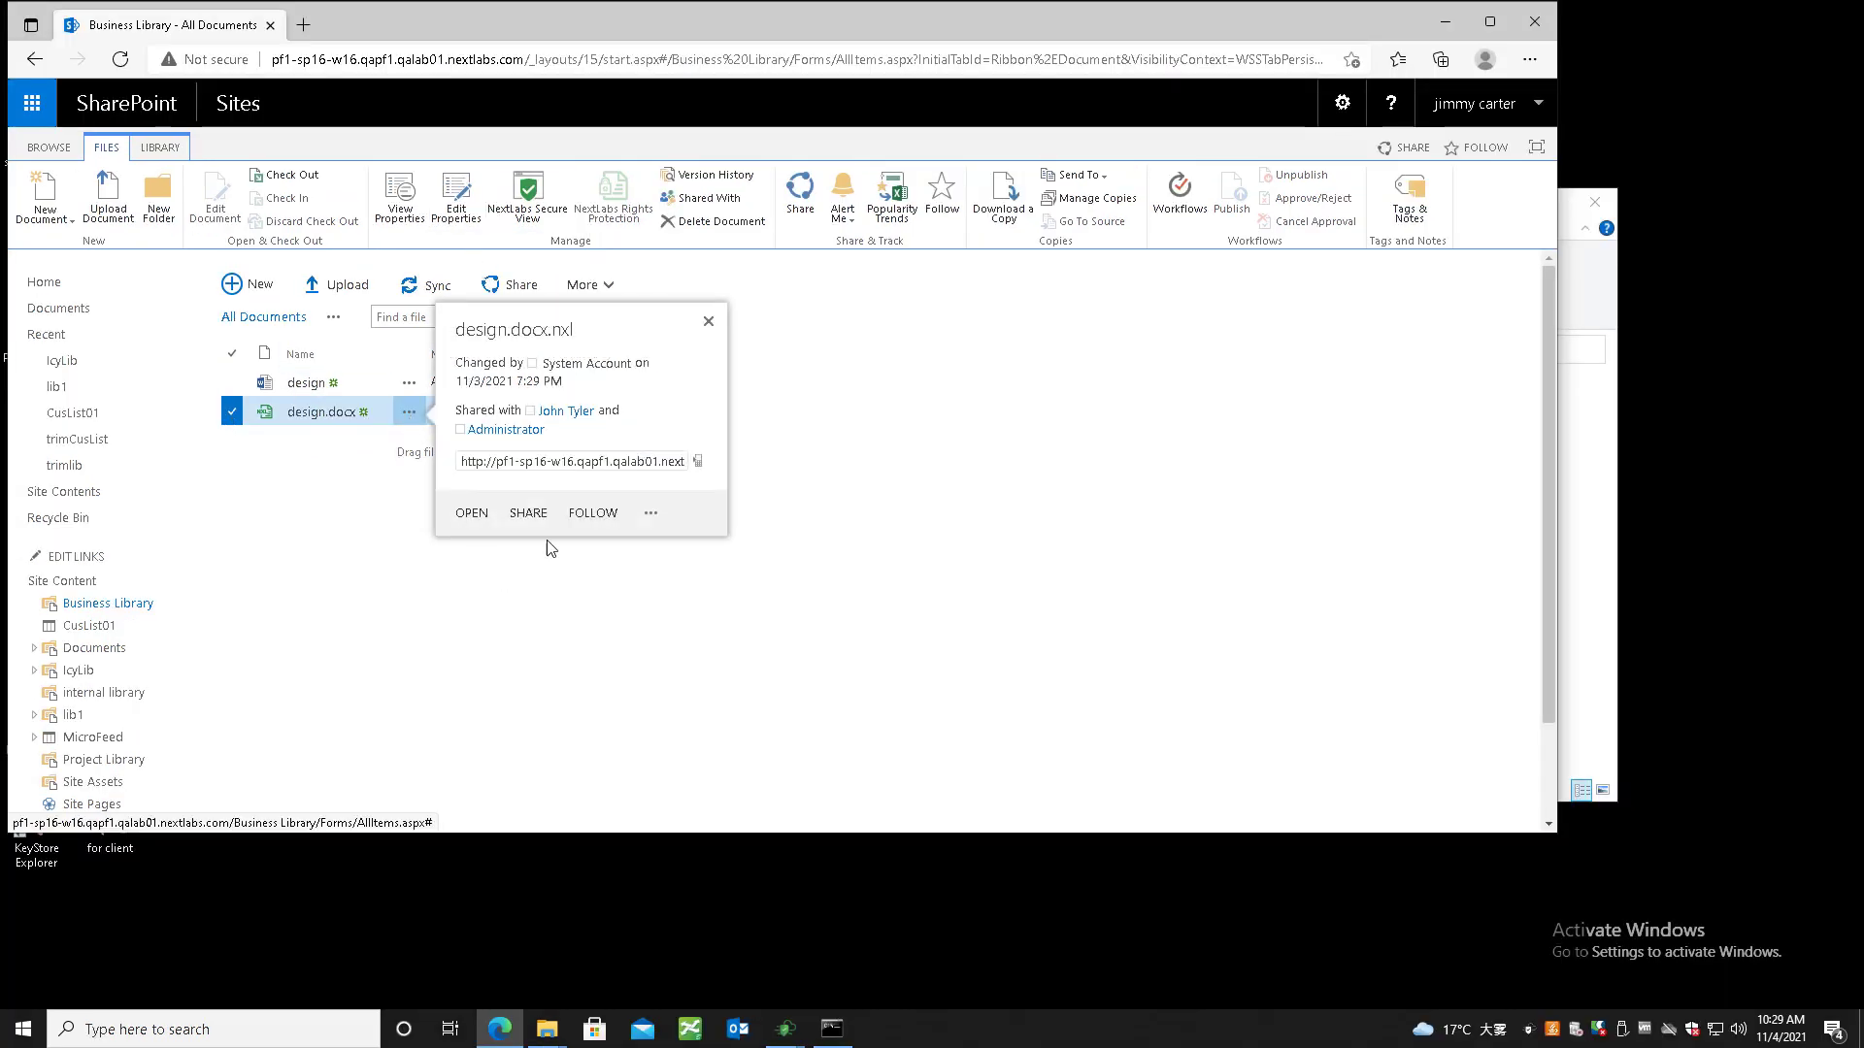
click(649, 525)
click(692, 529)
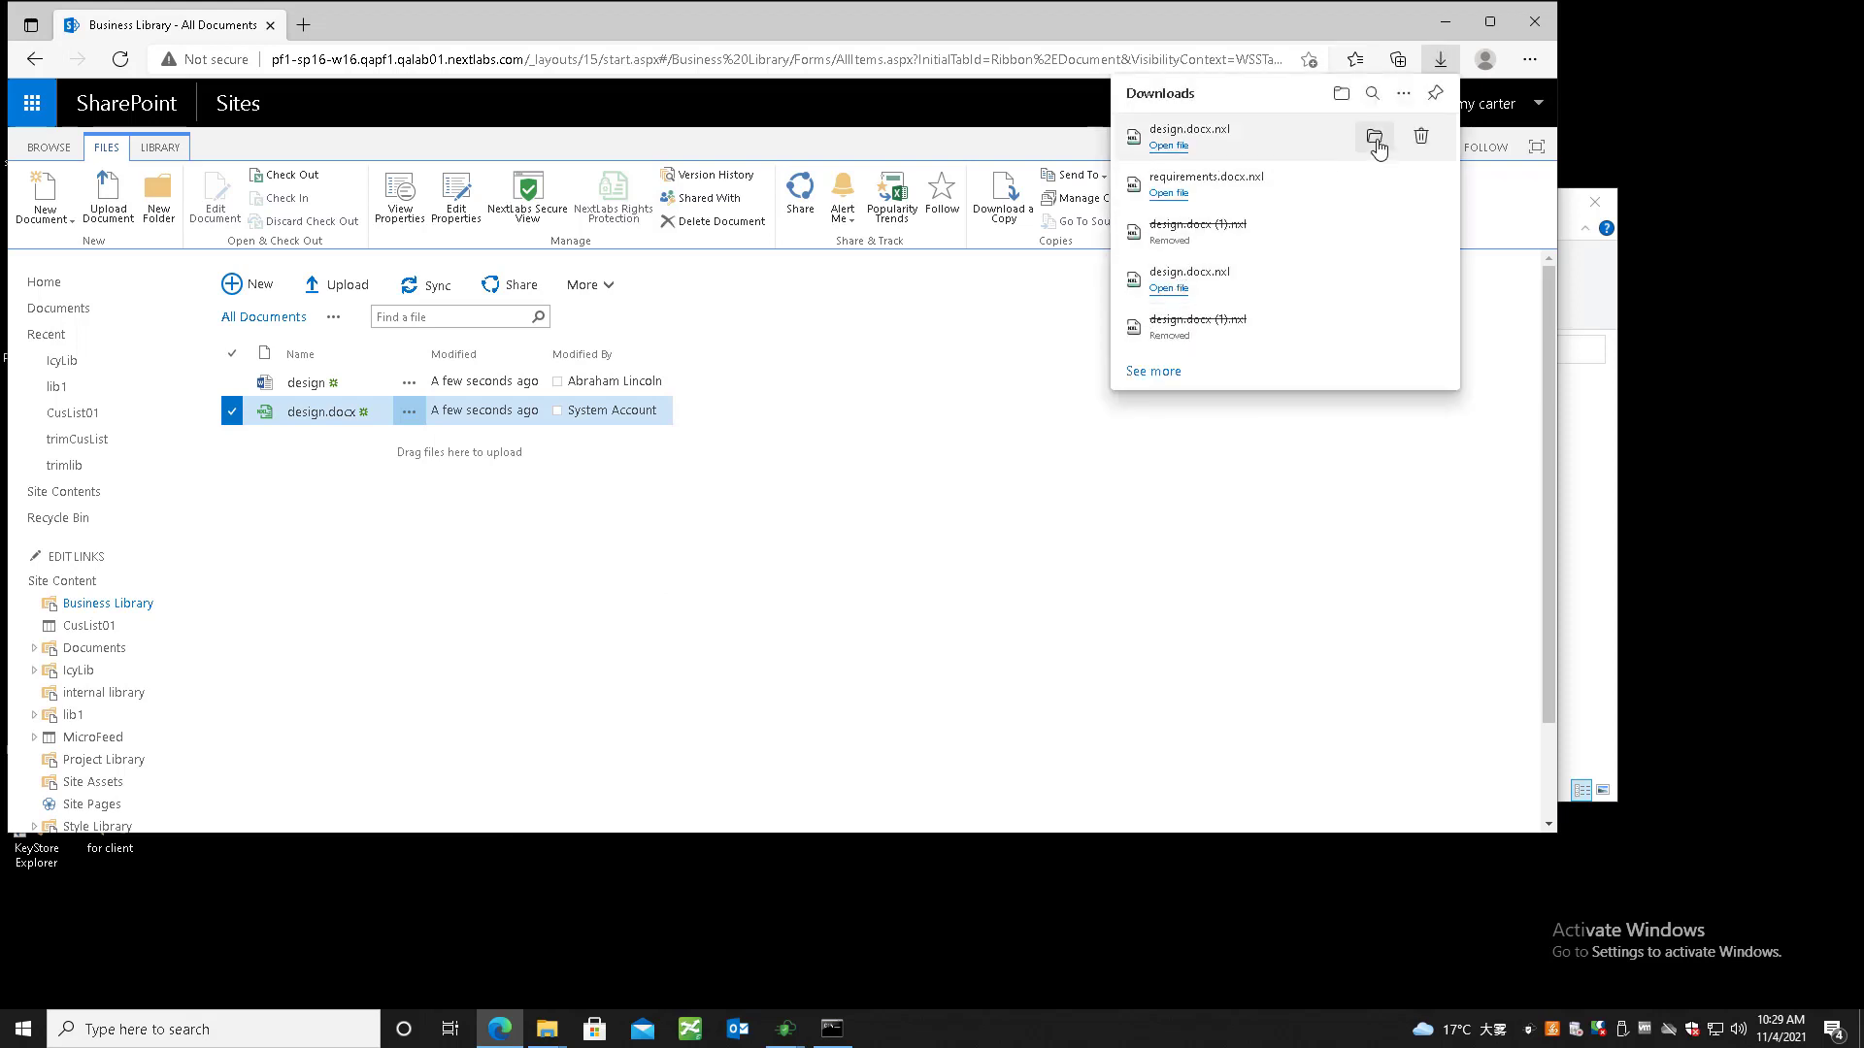
Step: Locate the downloaded design.docx.nxl in its folder and view its SkyDRM file tags and permissions
click(1374, 139)
right_click(747, 454)
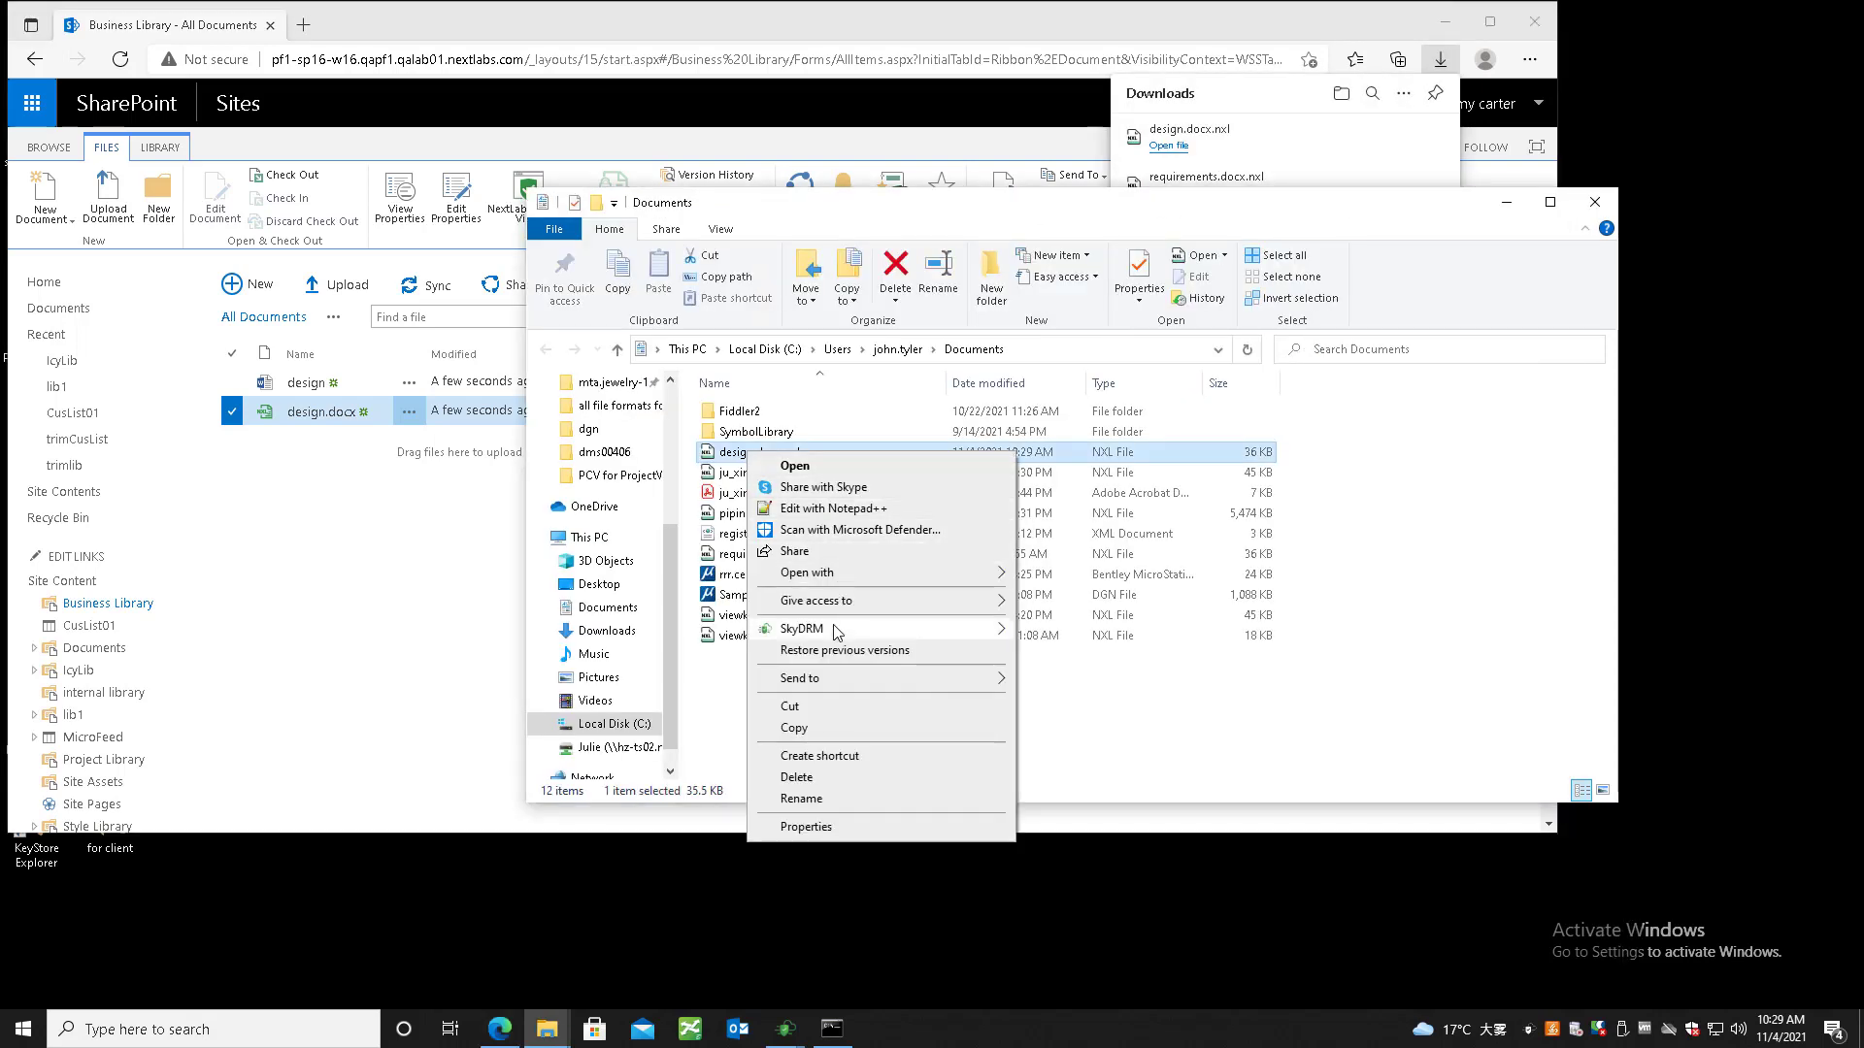
mouse_move(836, 632)
click(1078, 632)
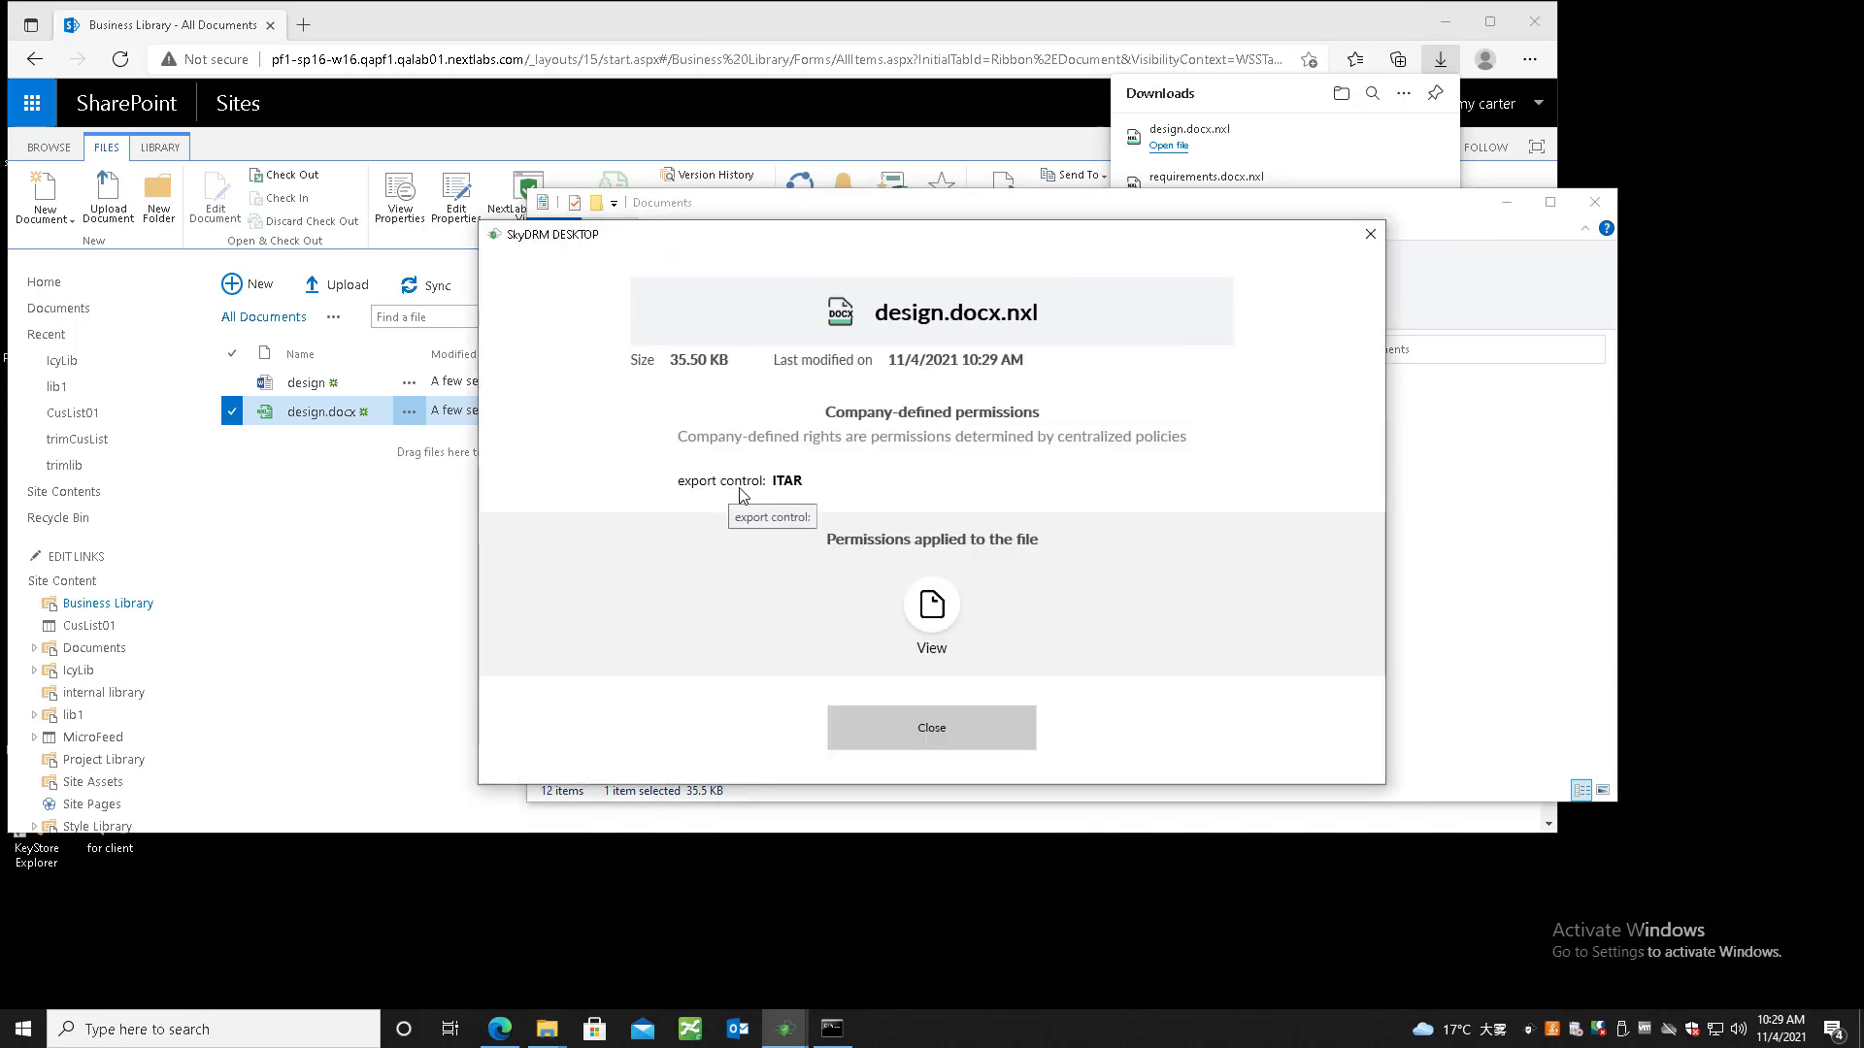
click(953, 725)
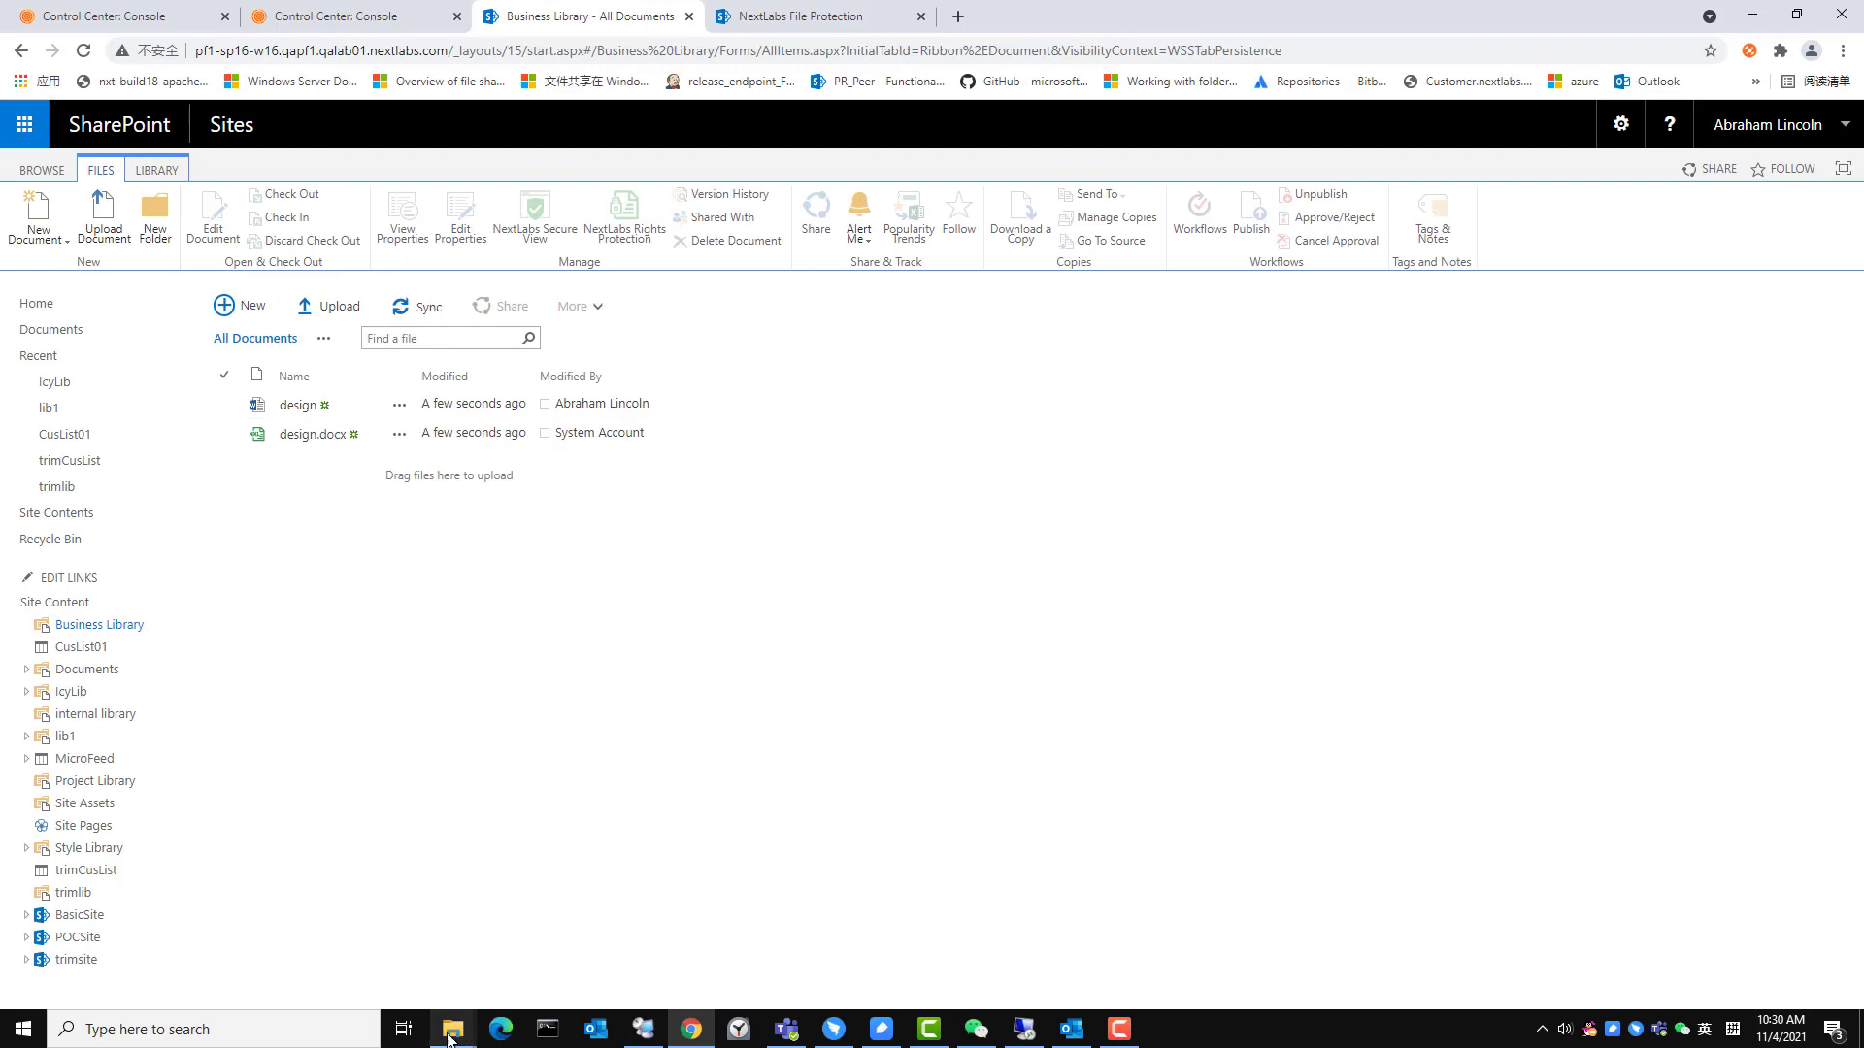
Step: Open requirements.docx from the RMX demo video folder in Word, inspect its Export Control custom property, and close the document
mouse_move(452, 1029)
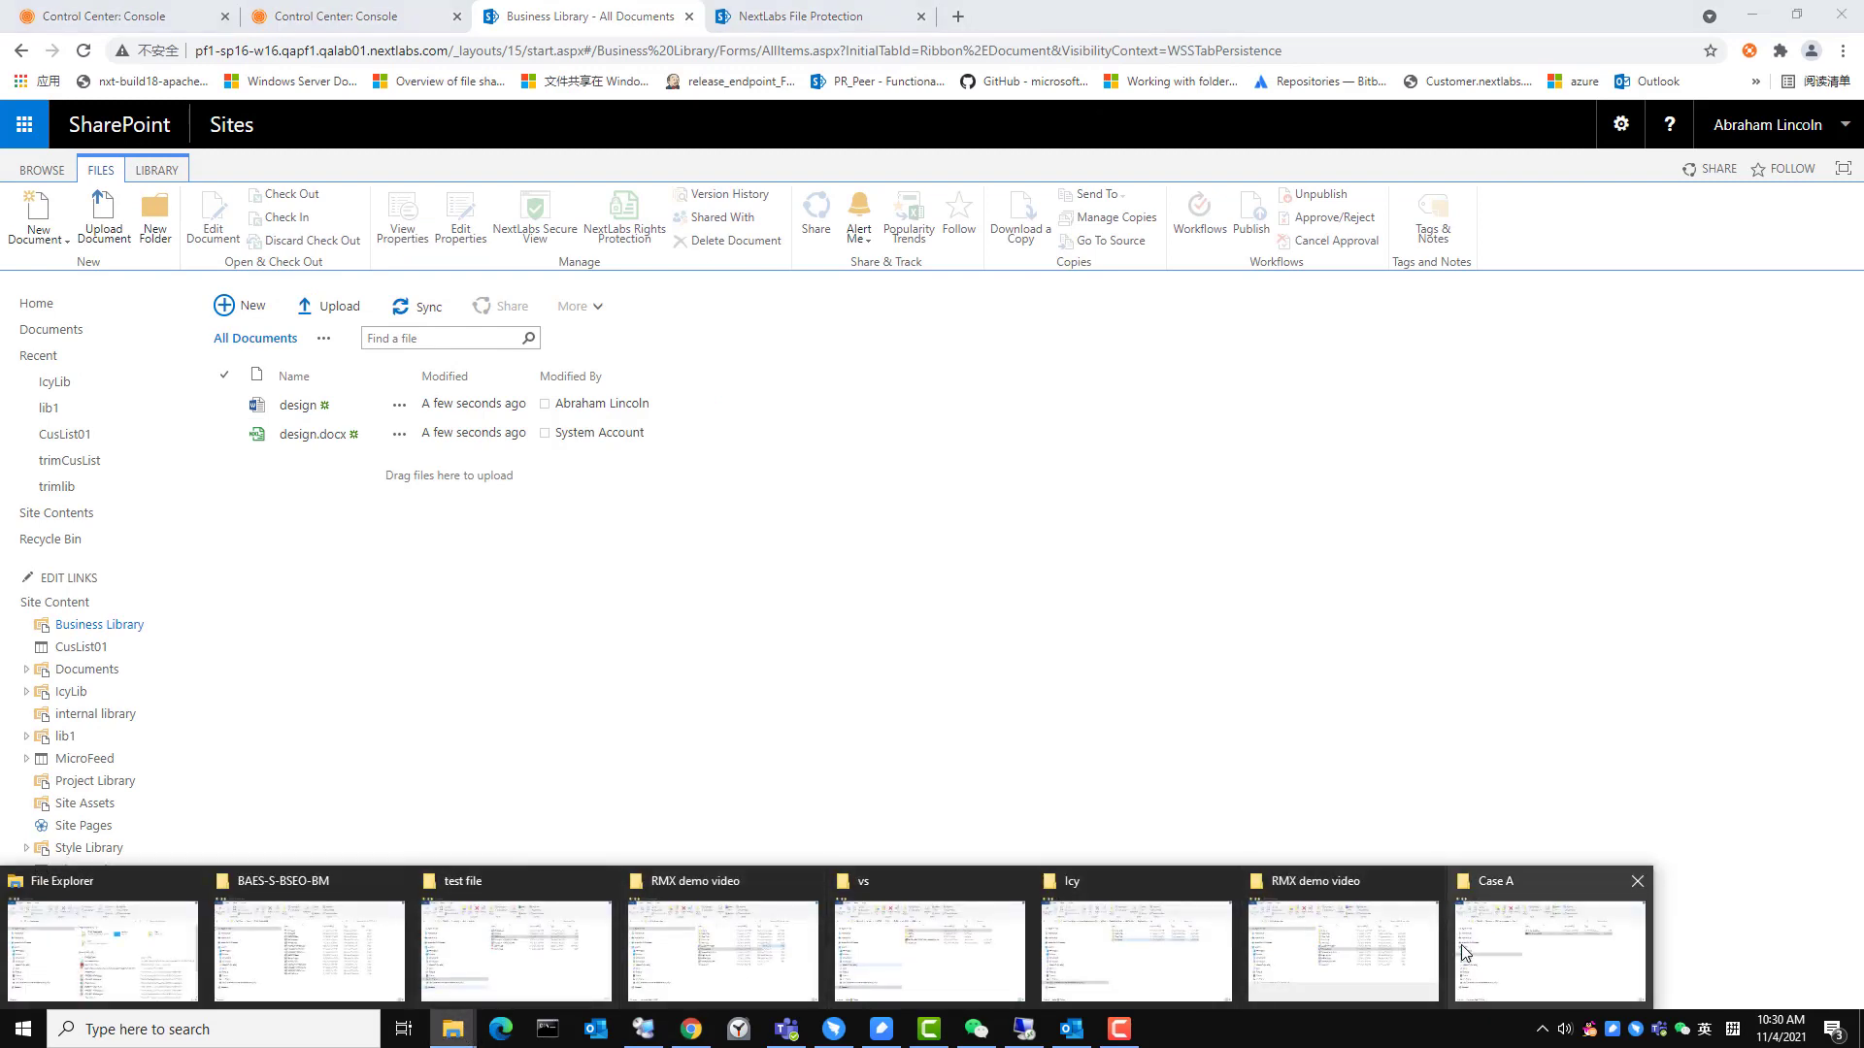
click(1343, 946)
click(1131, 609)
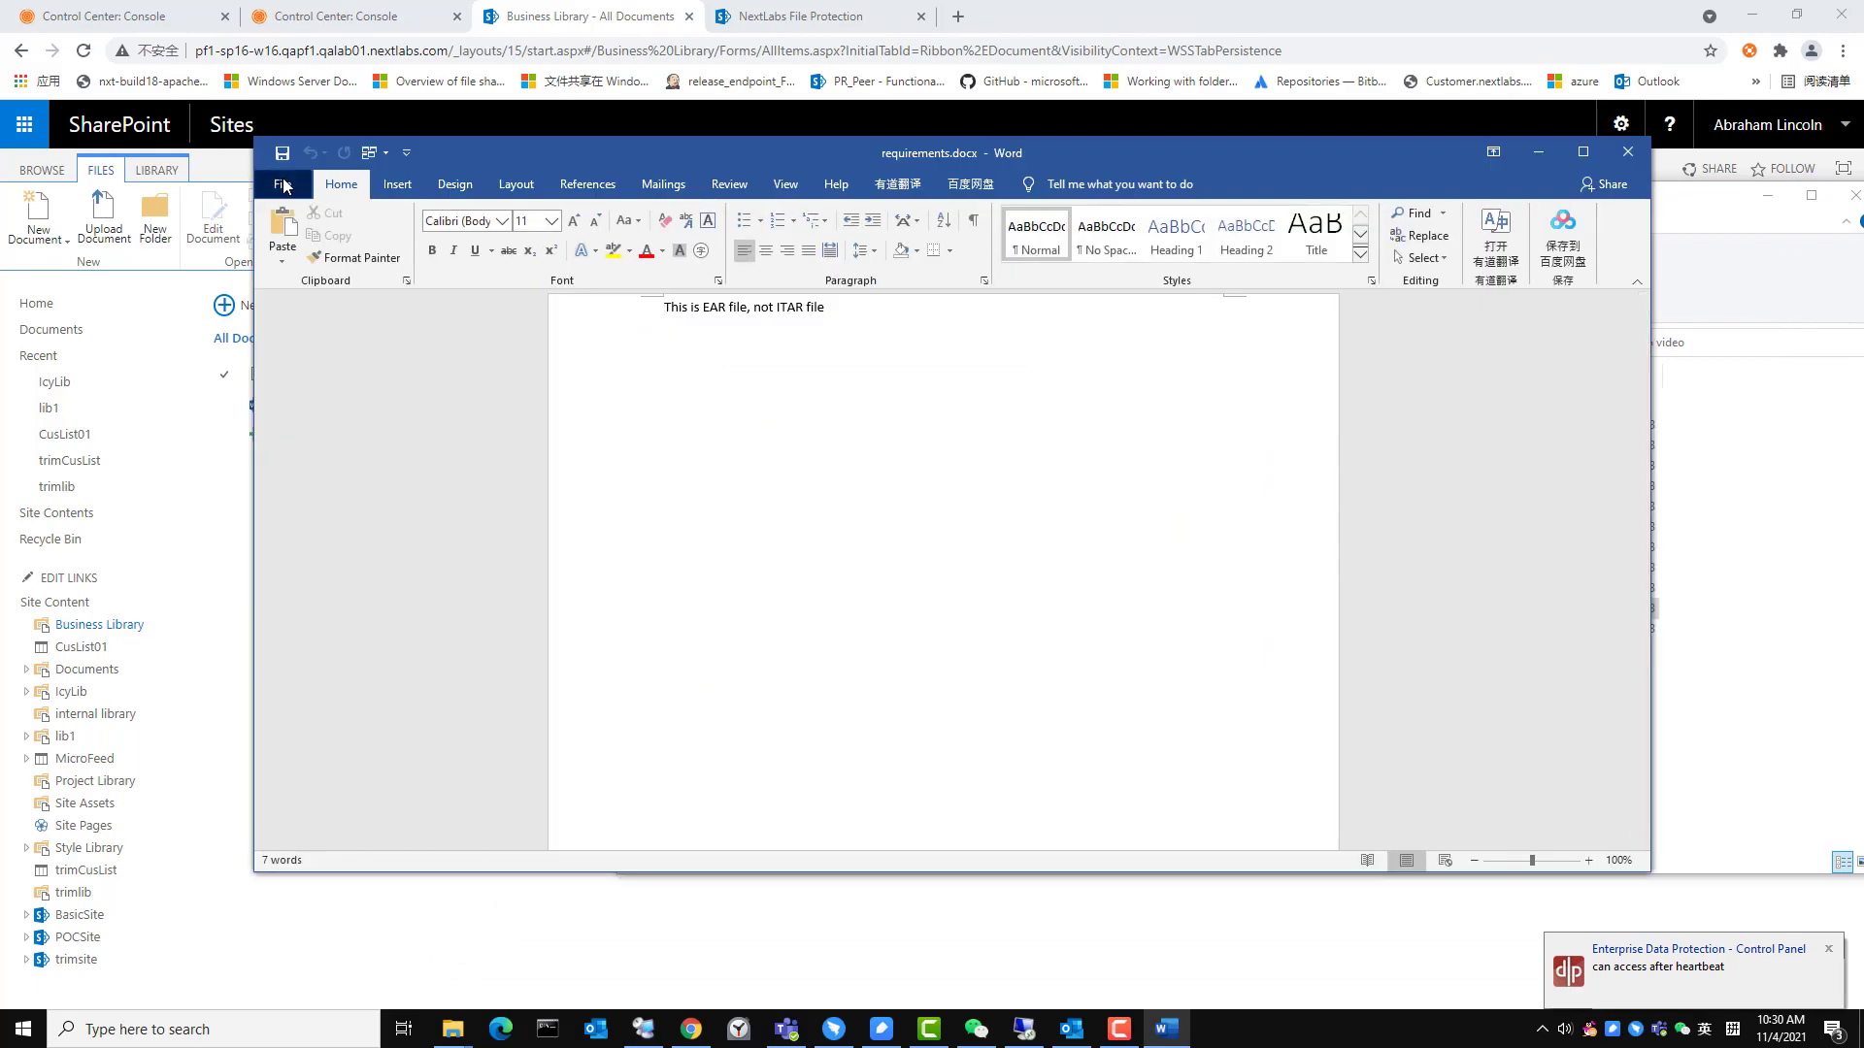
click(285, 186)
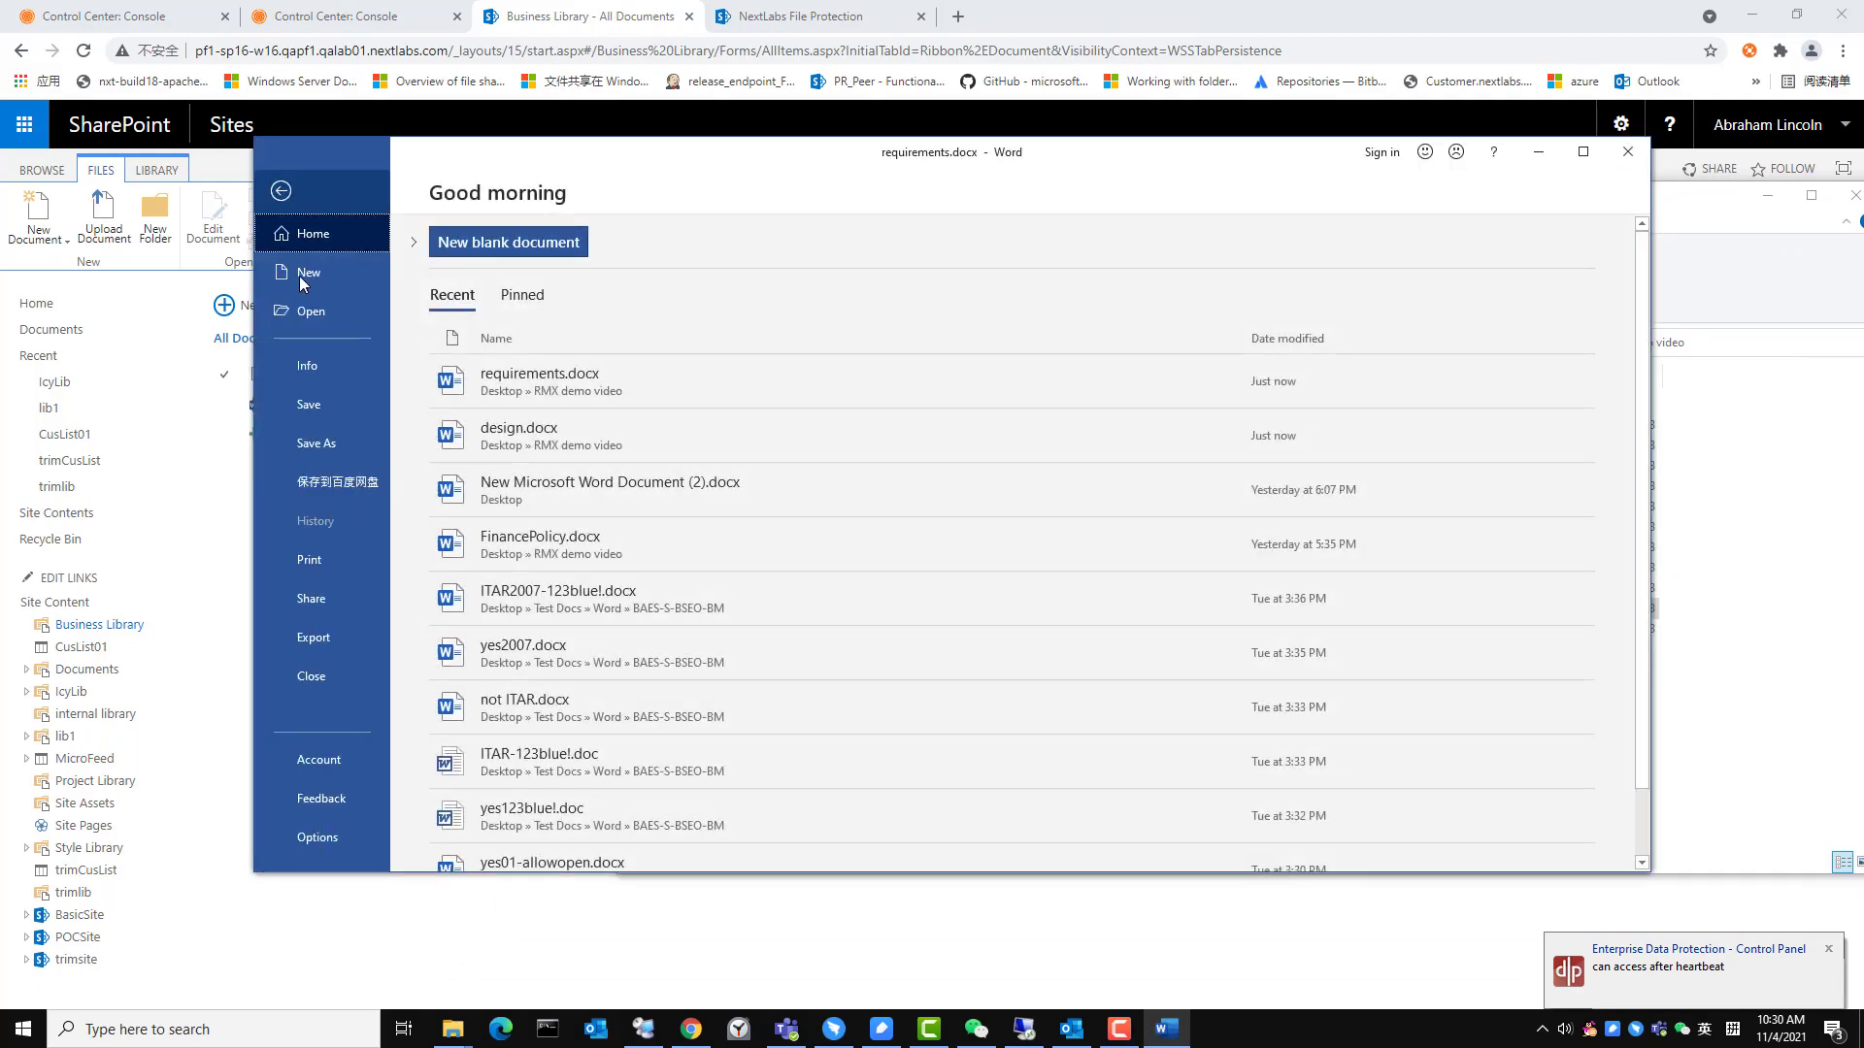
click(318, 367)
click(1085, 373)
click(1116, 418)
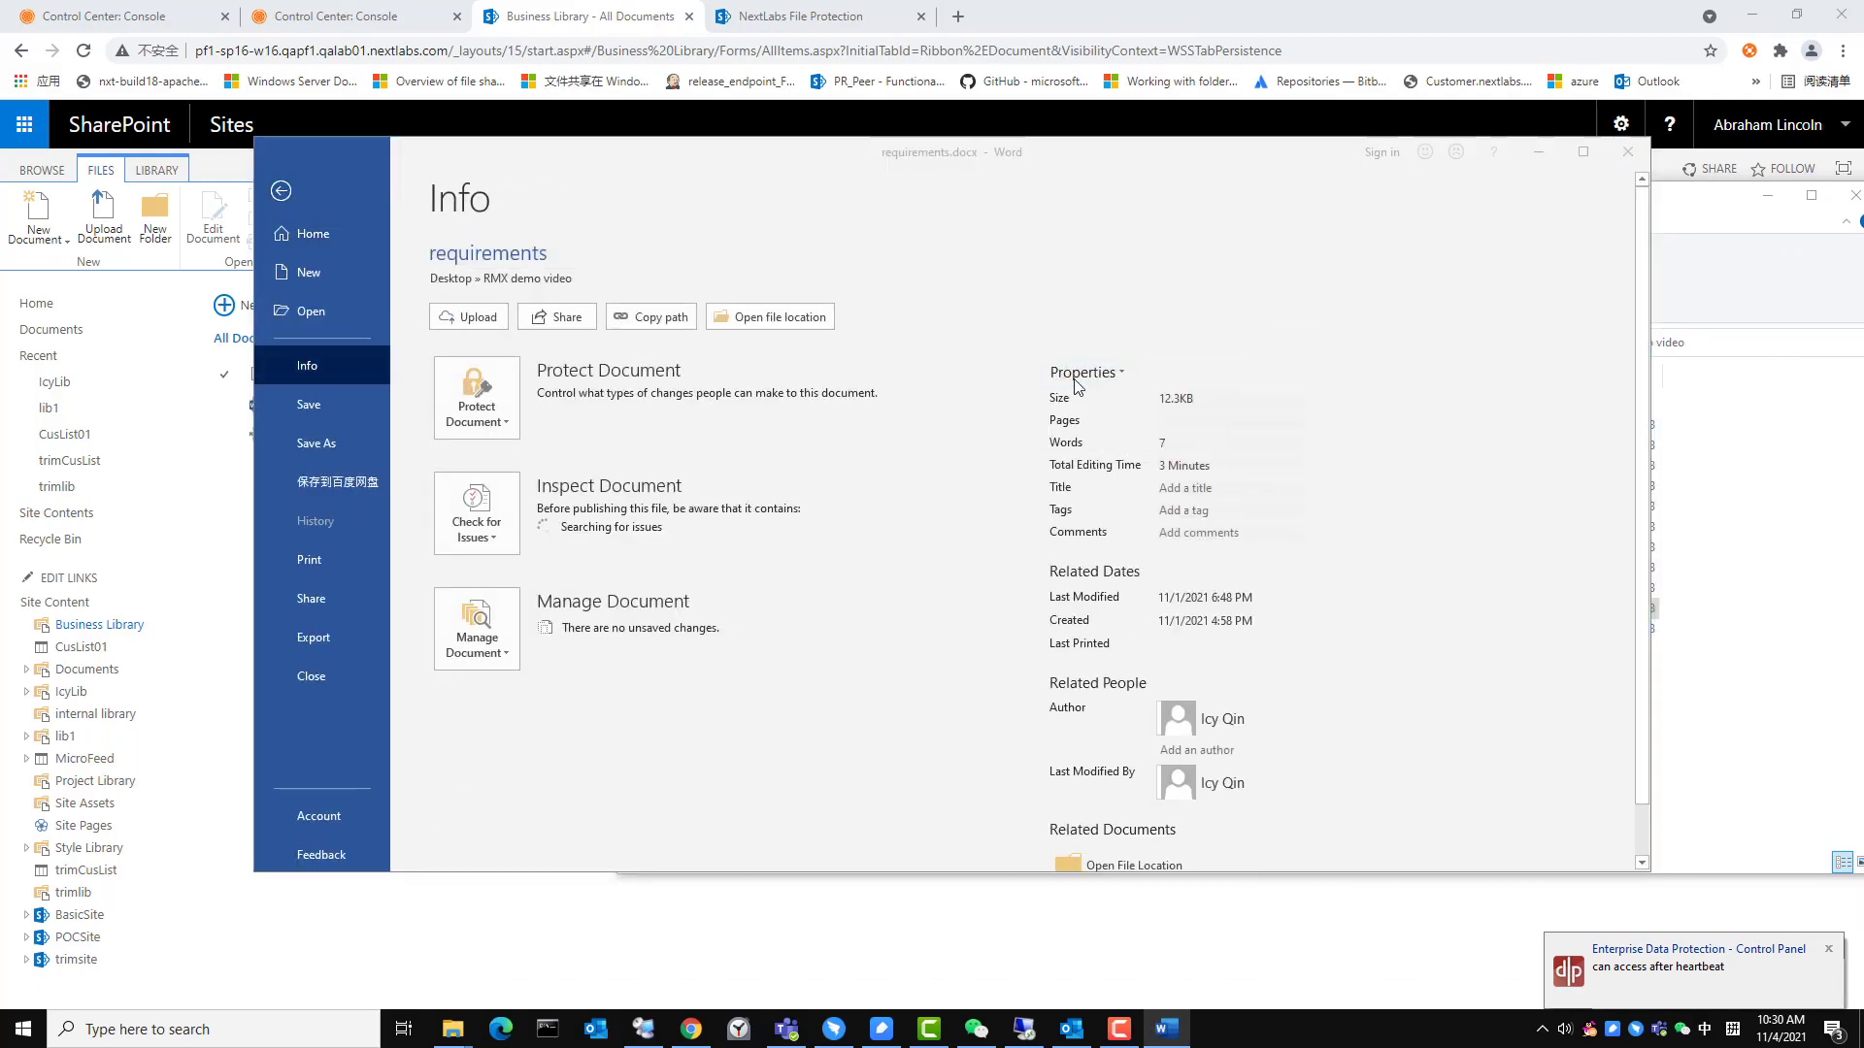
click(1012, 327)
click(912, 534)
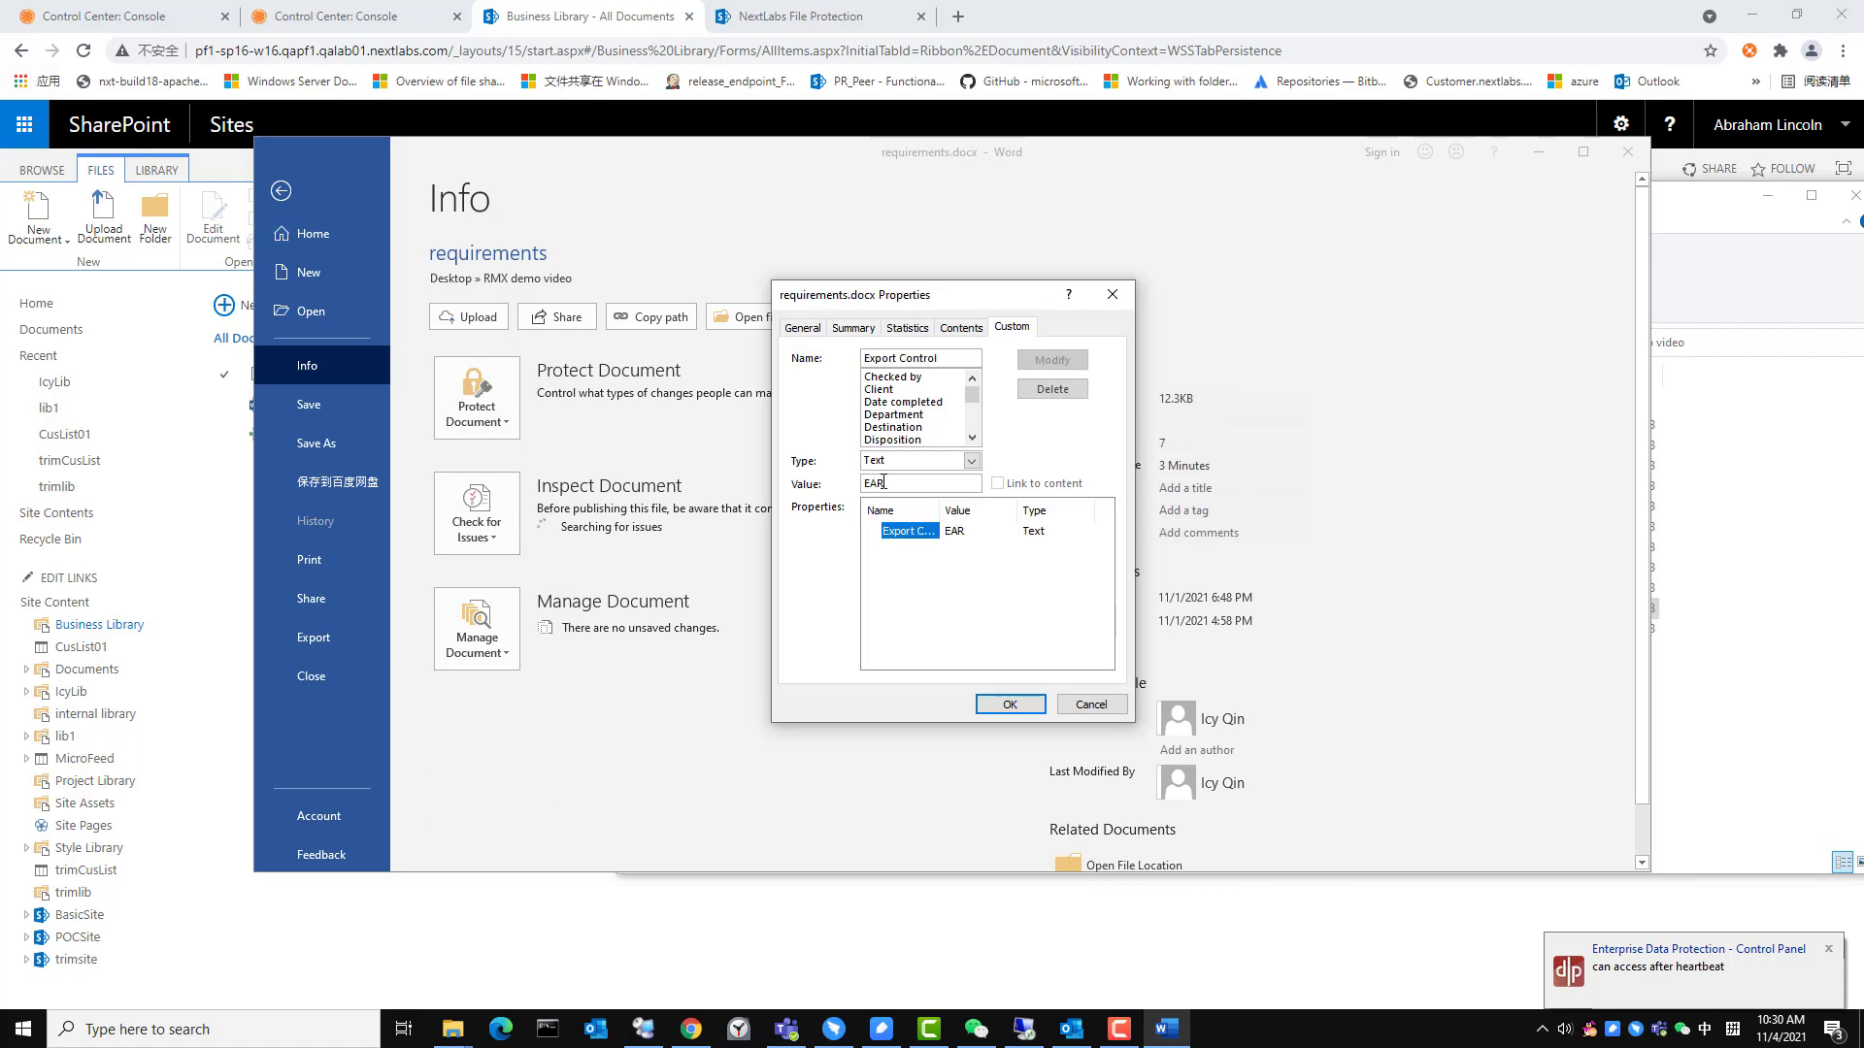
click(1009, 703)
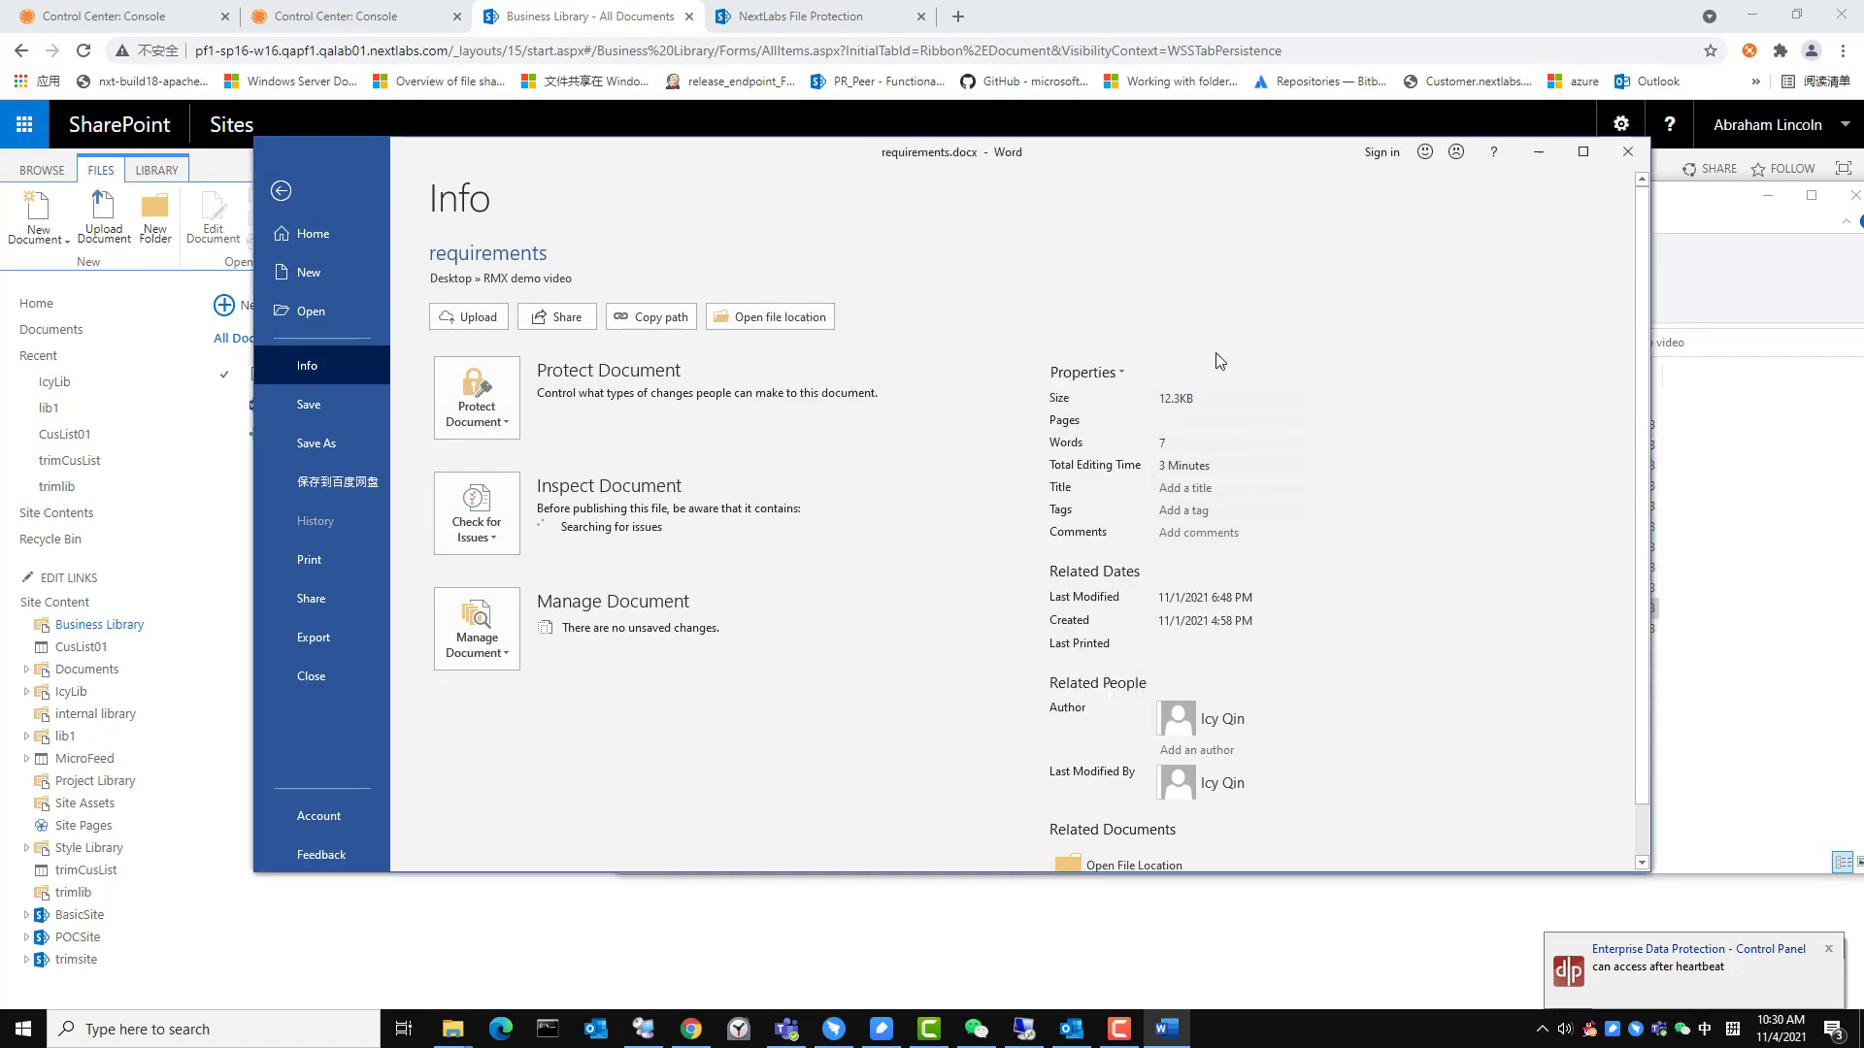
click(1628, 151)
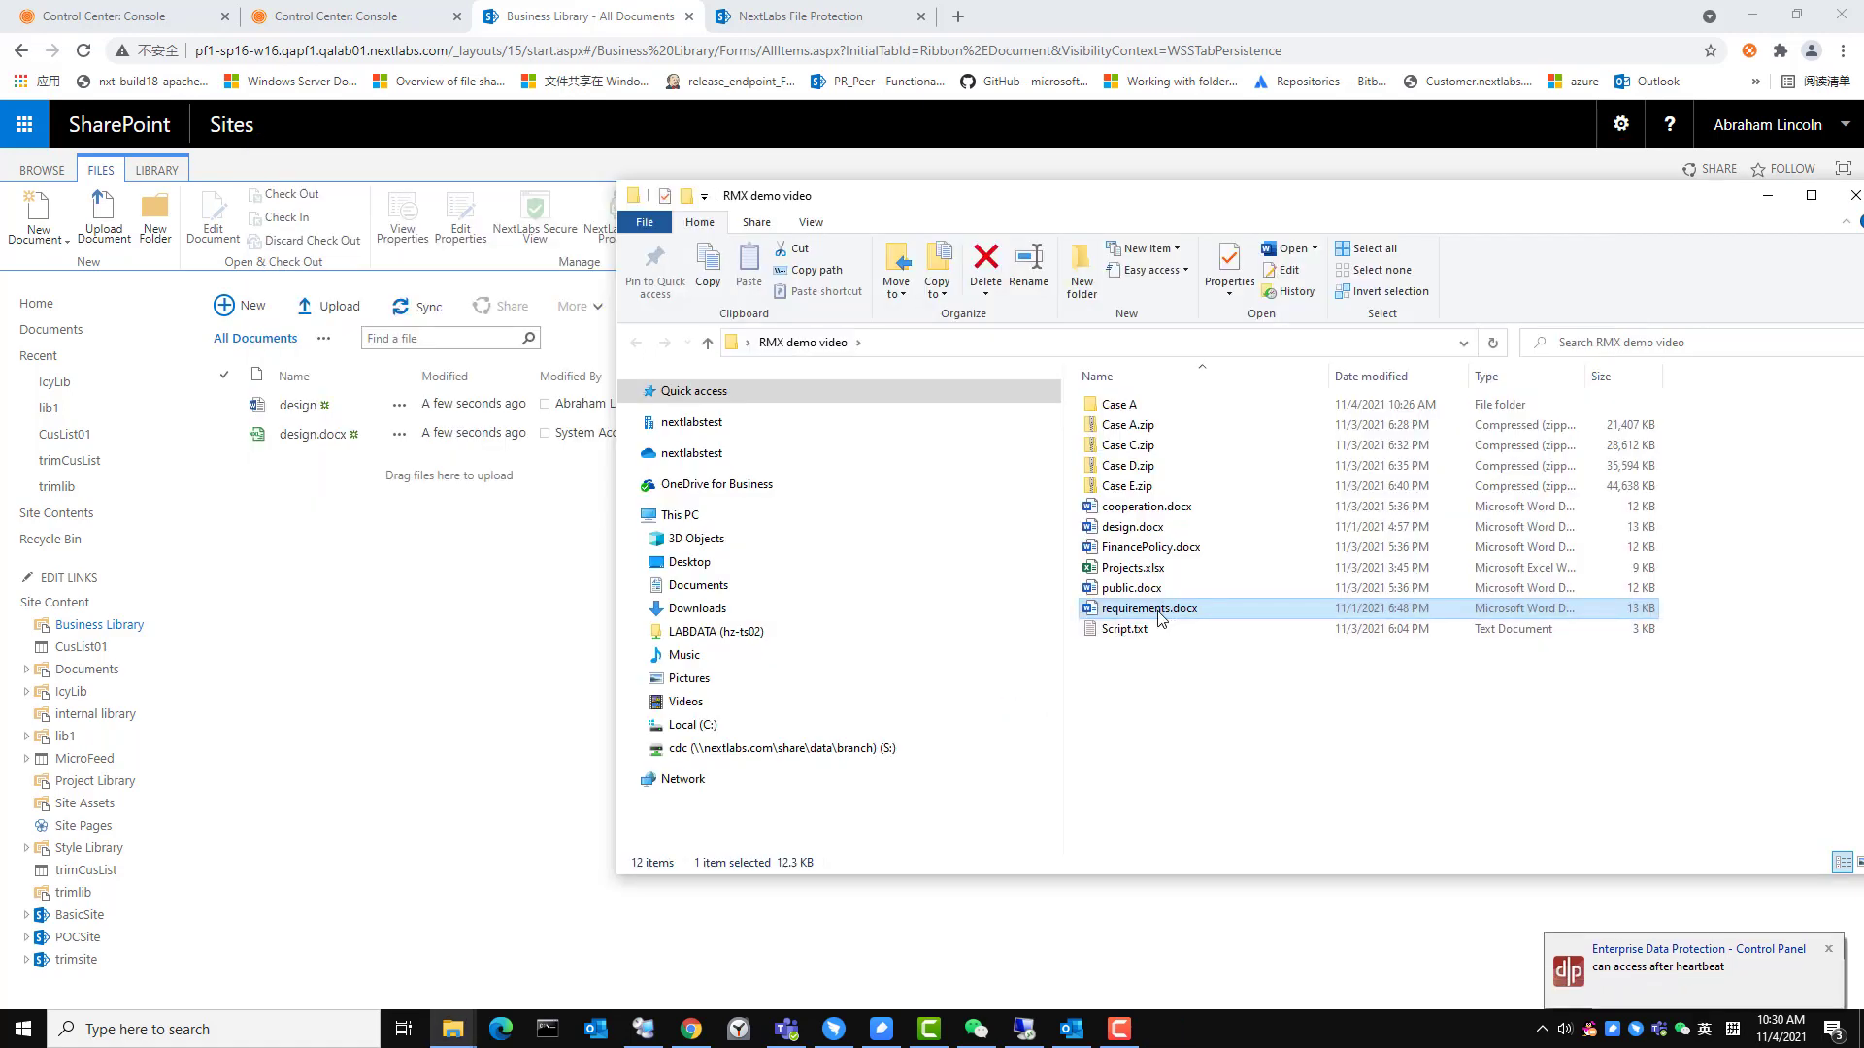
Step: Upload requirements.docx to the Business Library and download its protected requirements.docx.nxl copy on the client machine
drag(1162, 612, 418, 462)
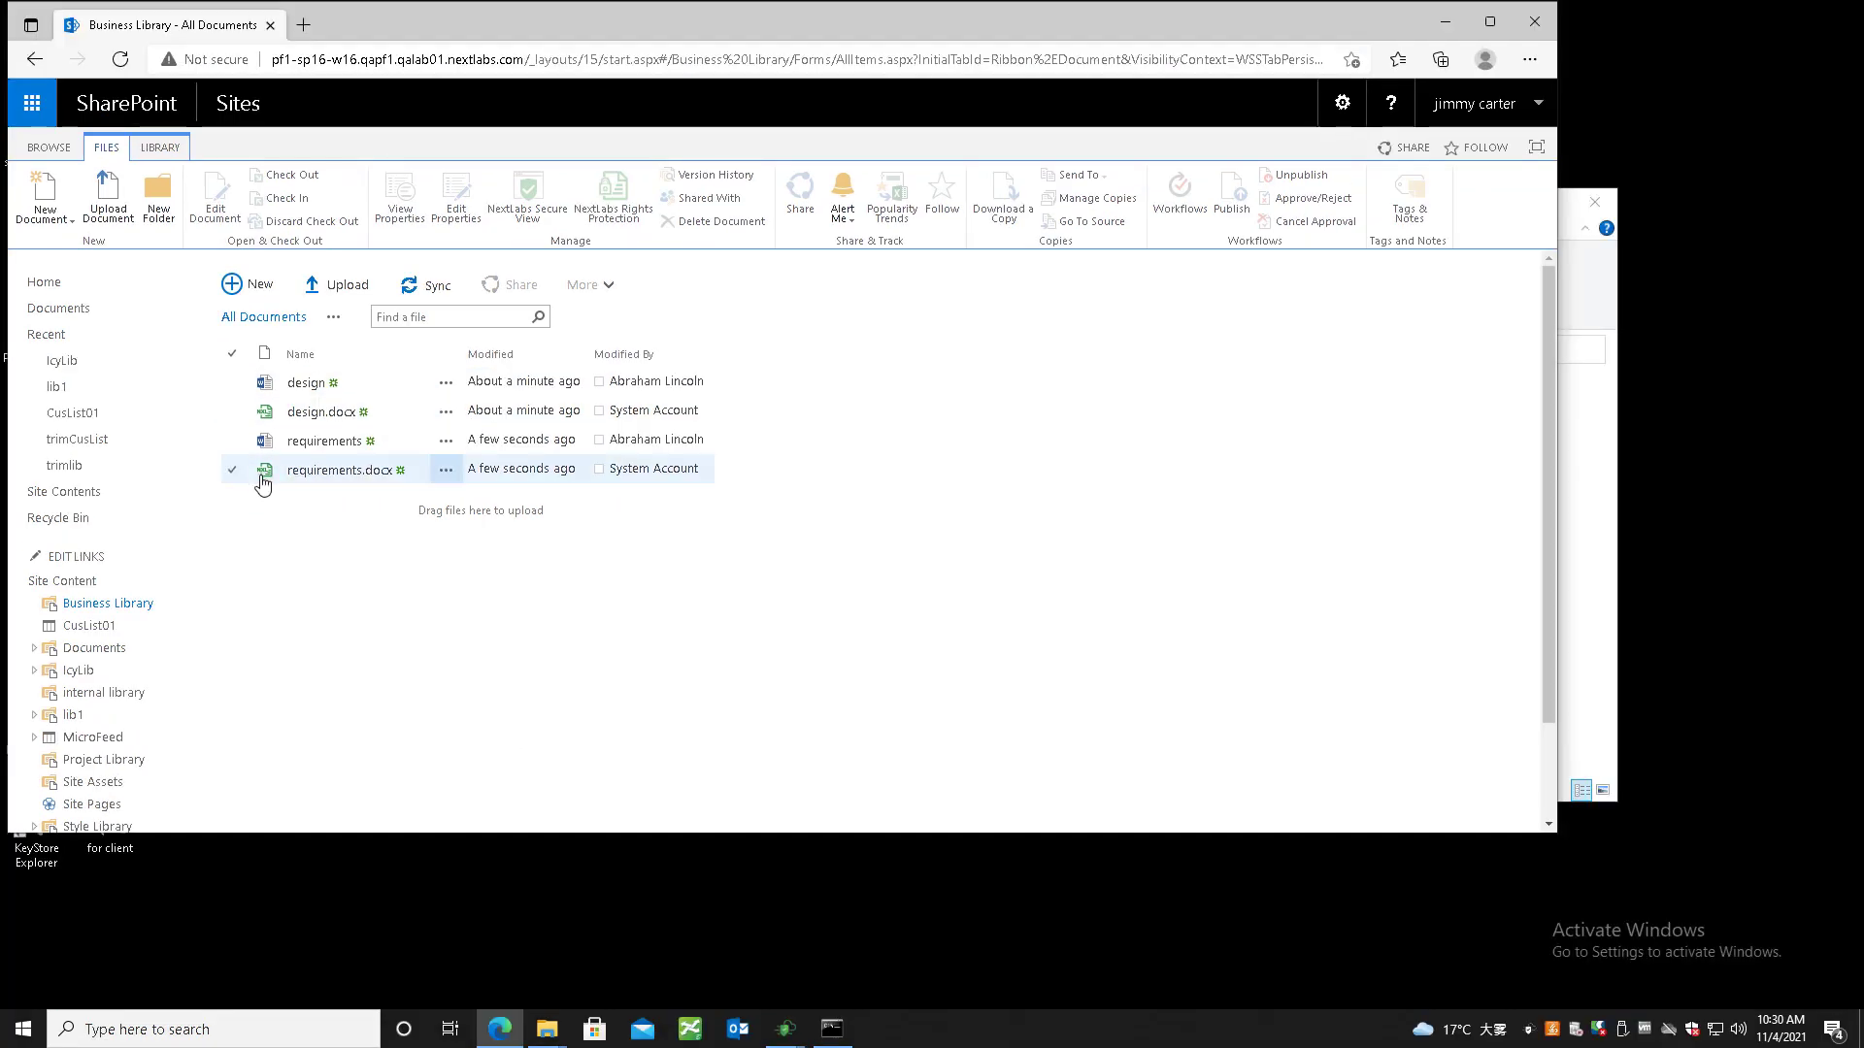
click(234, 472)
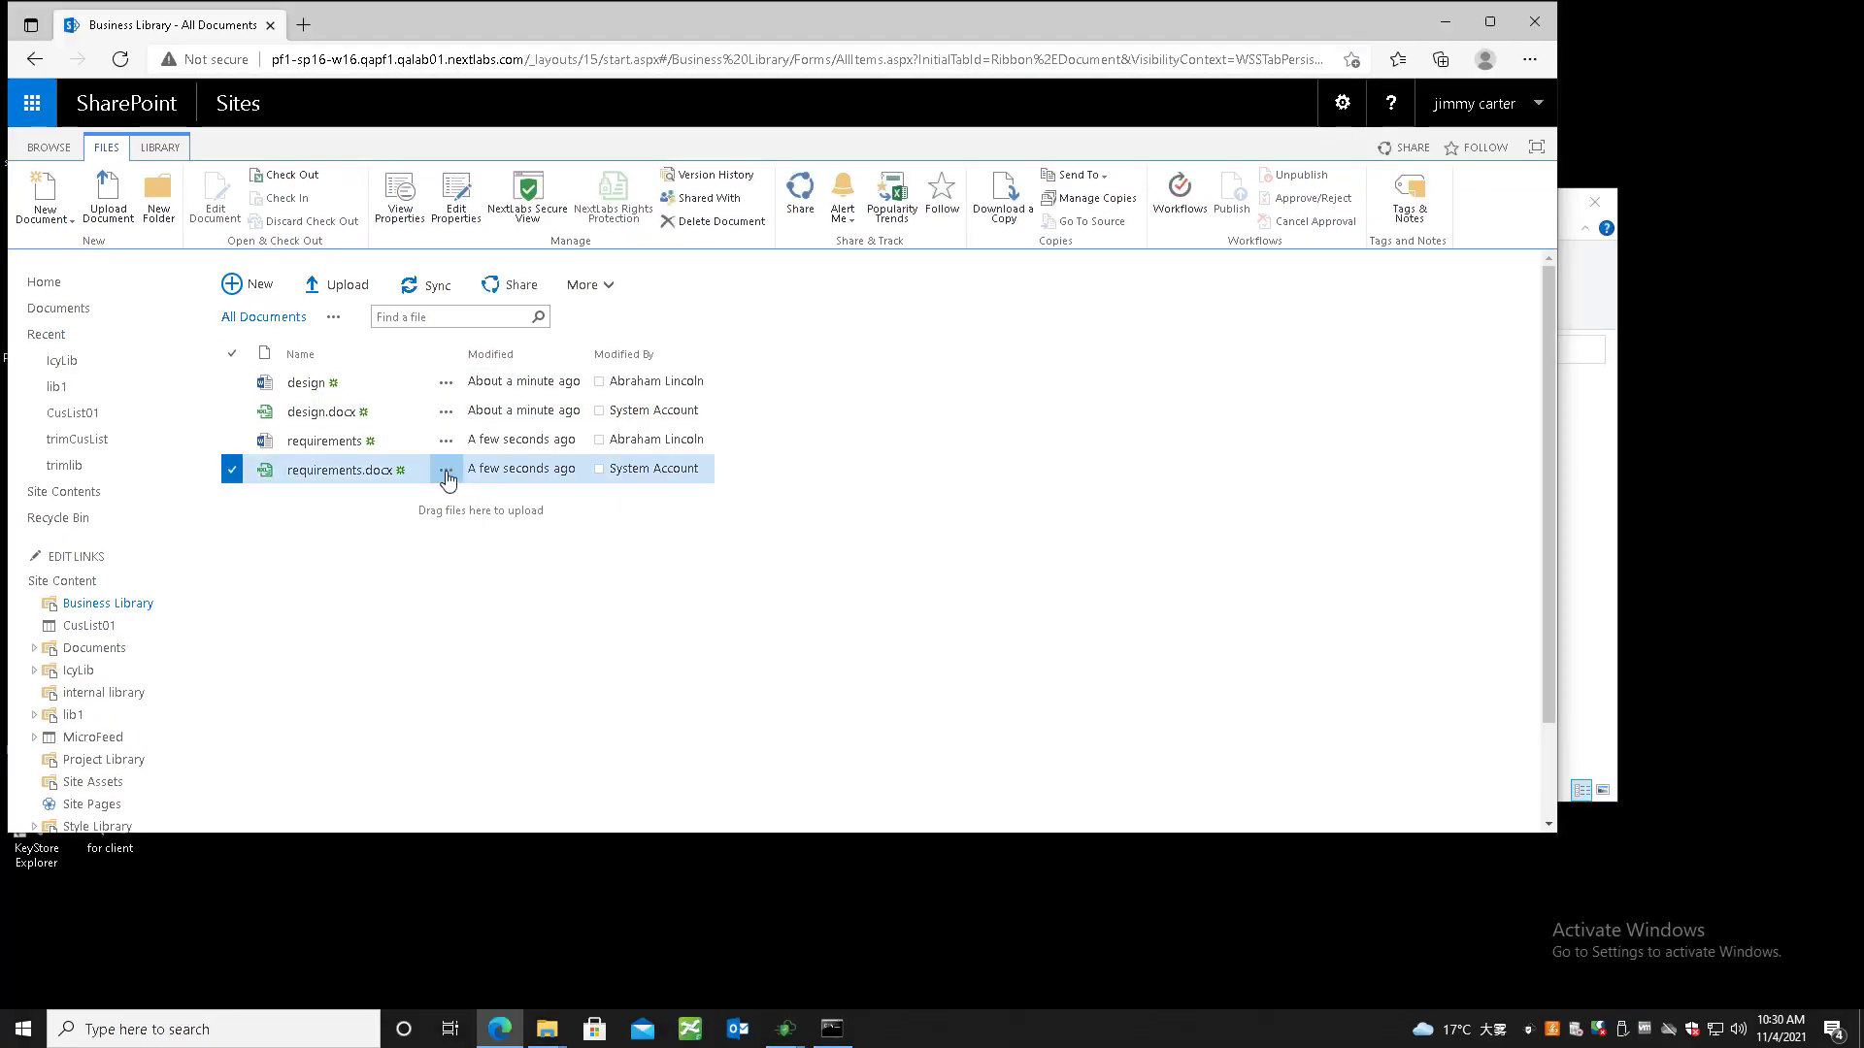
click(447, 472)
click(685, 572)
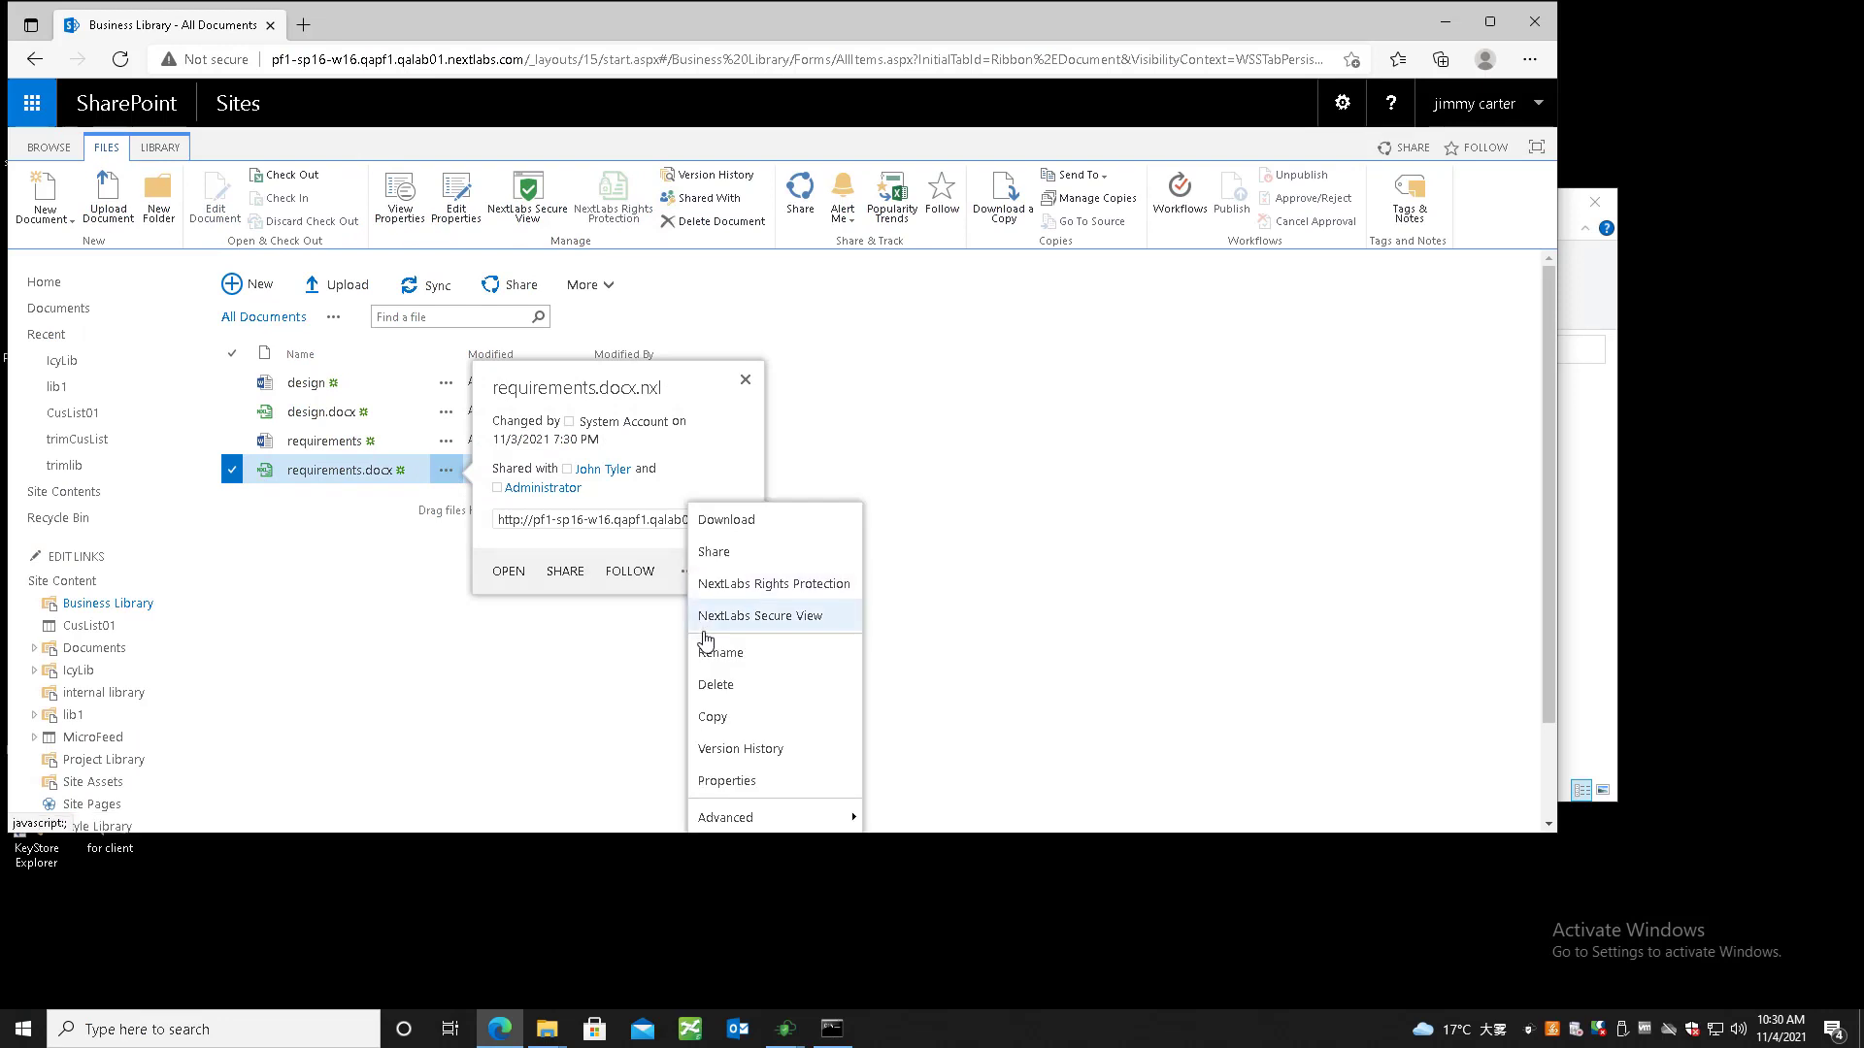
click(730, 521)
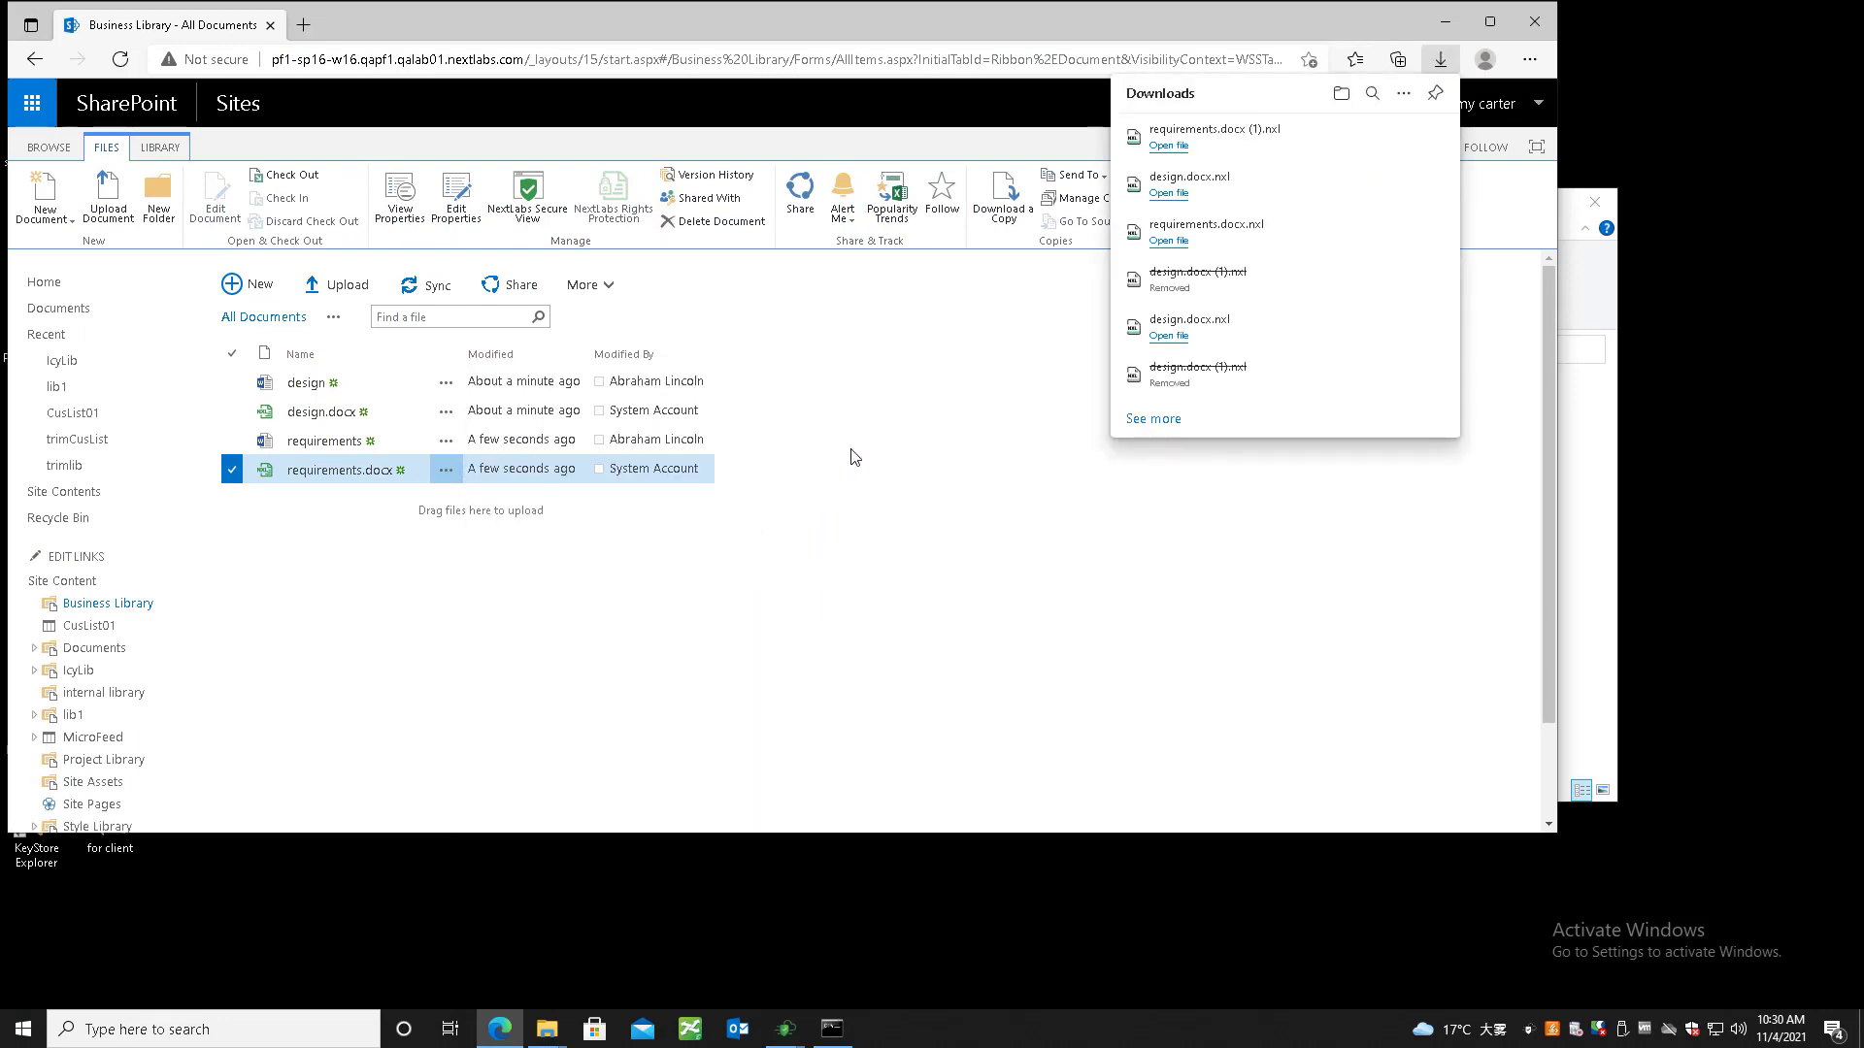
Step: Find the downloaded requirements.docx (1).nxl in the Documents folder and bring up its SkyDRM options
mouse_move(547, 1029)
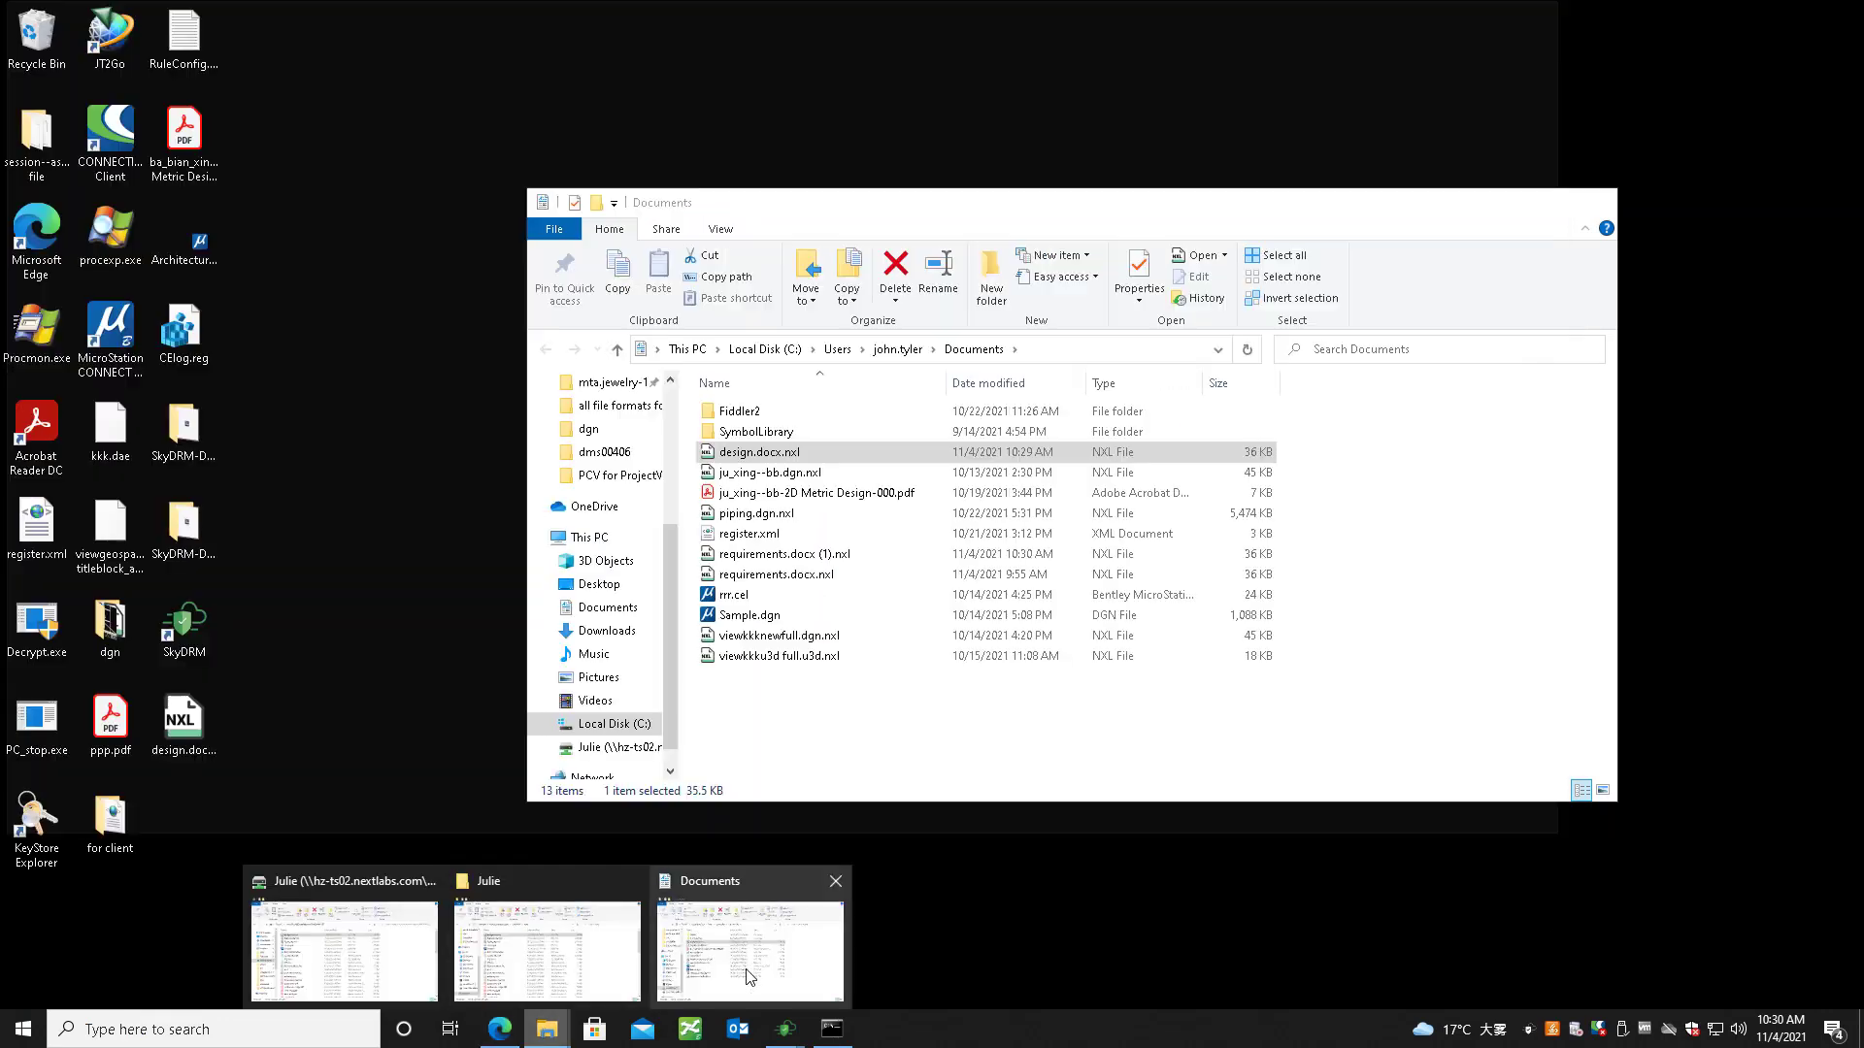
click(755, 956)
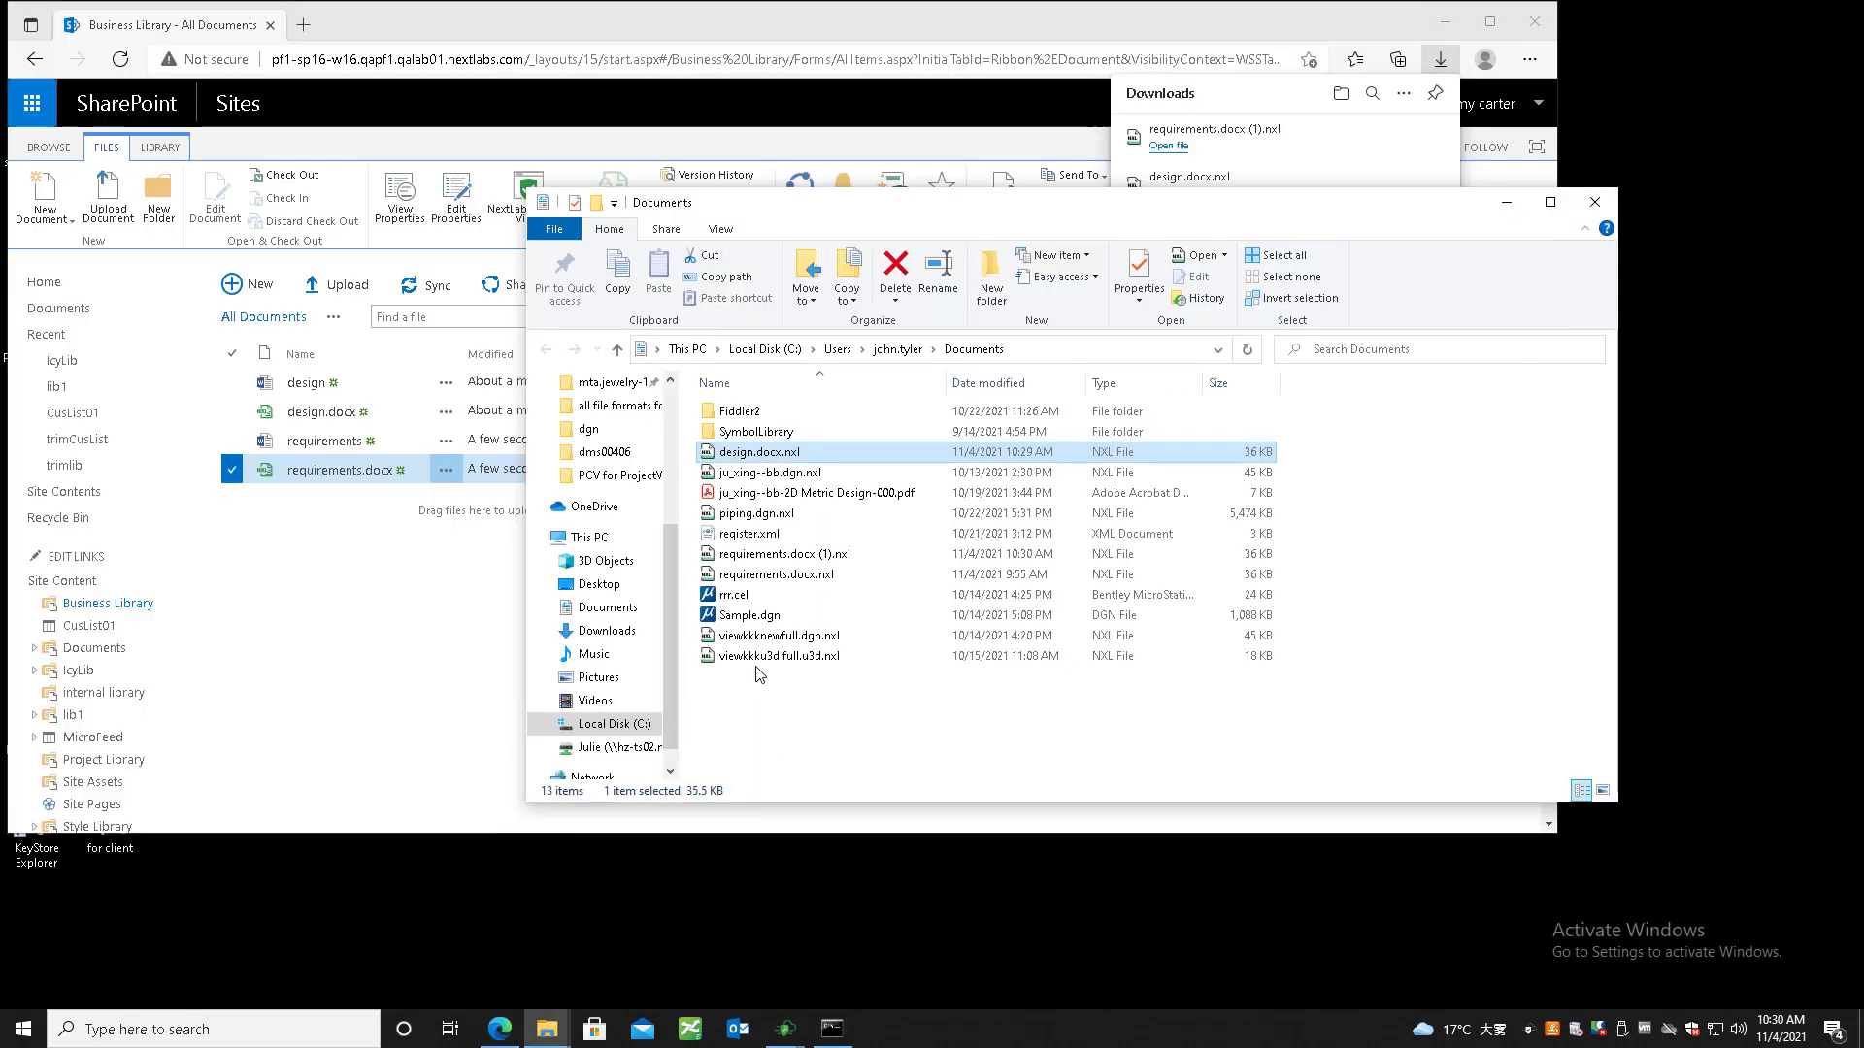
click(790, 561)
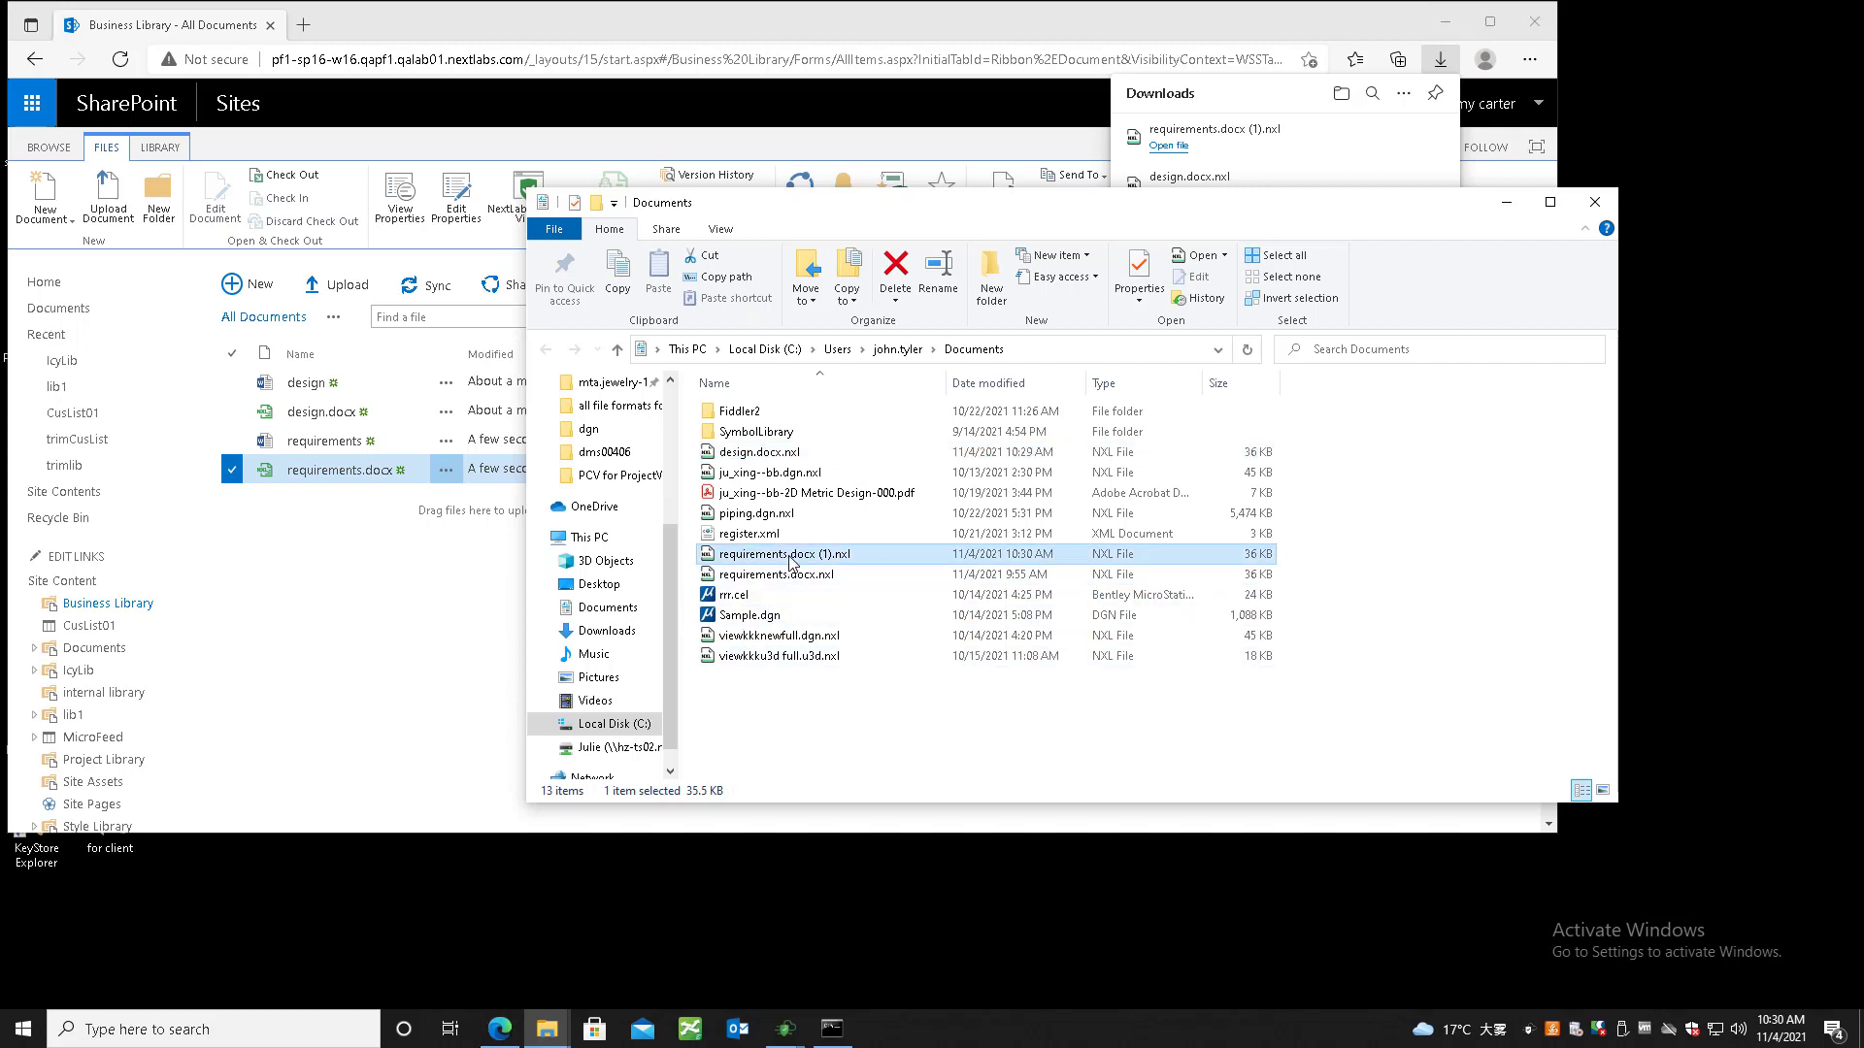
right_click(790, 561)
mouse_move(860, 741)
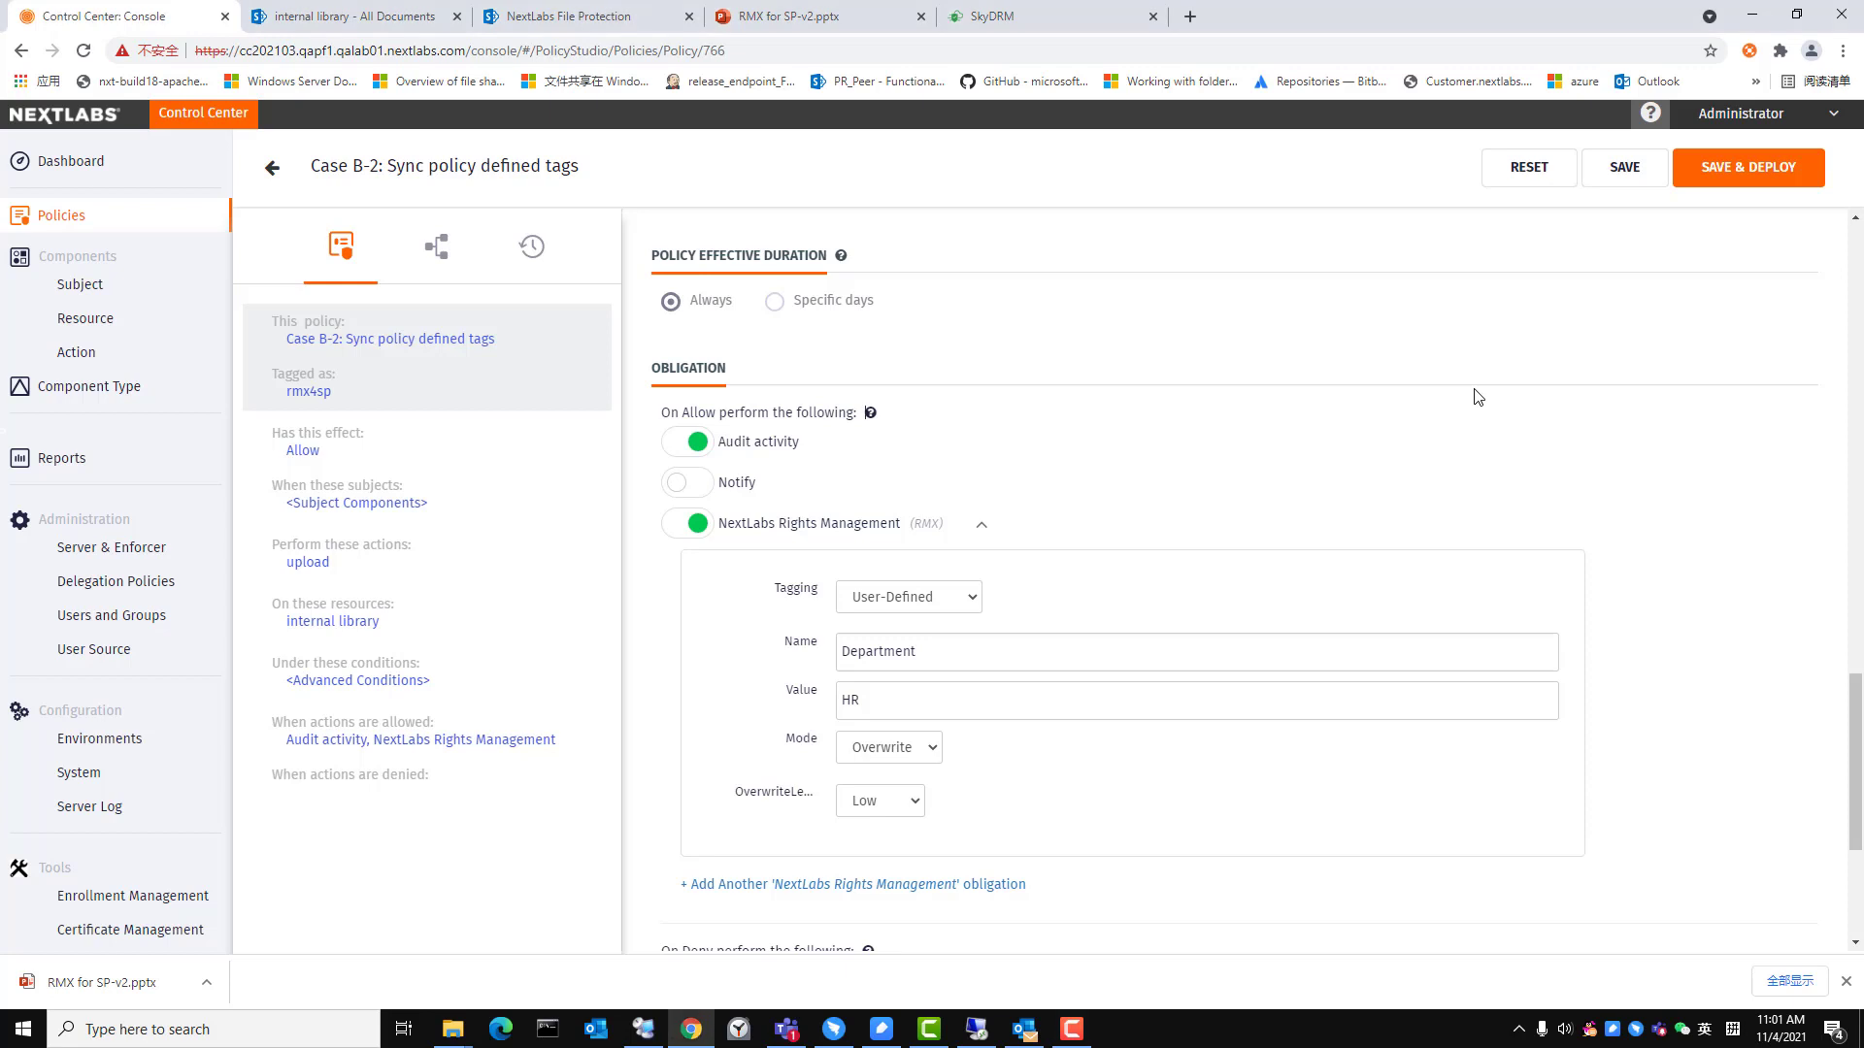
Step: Review the Case B-2 policy's allow obligations and inspect the custom document properties of FinancePolicy.docx from the RMX demo video folder
click(416, 748)
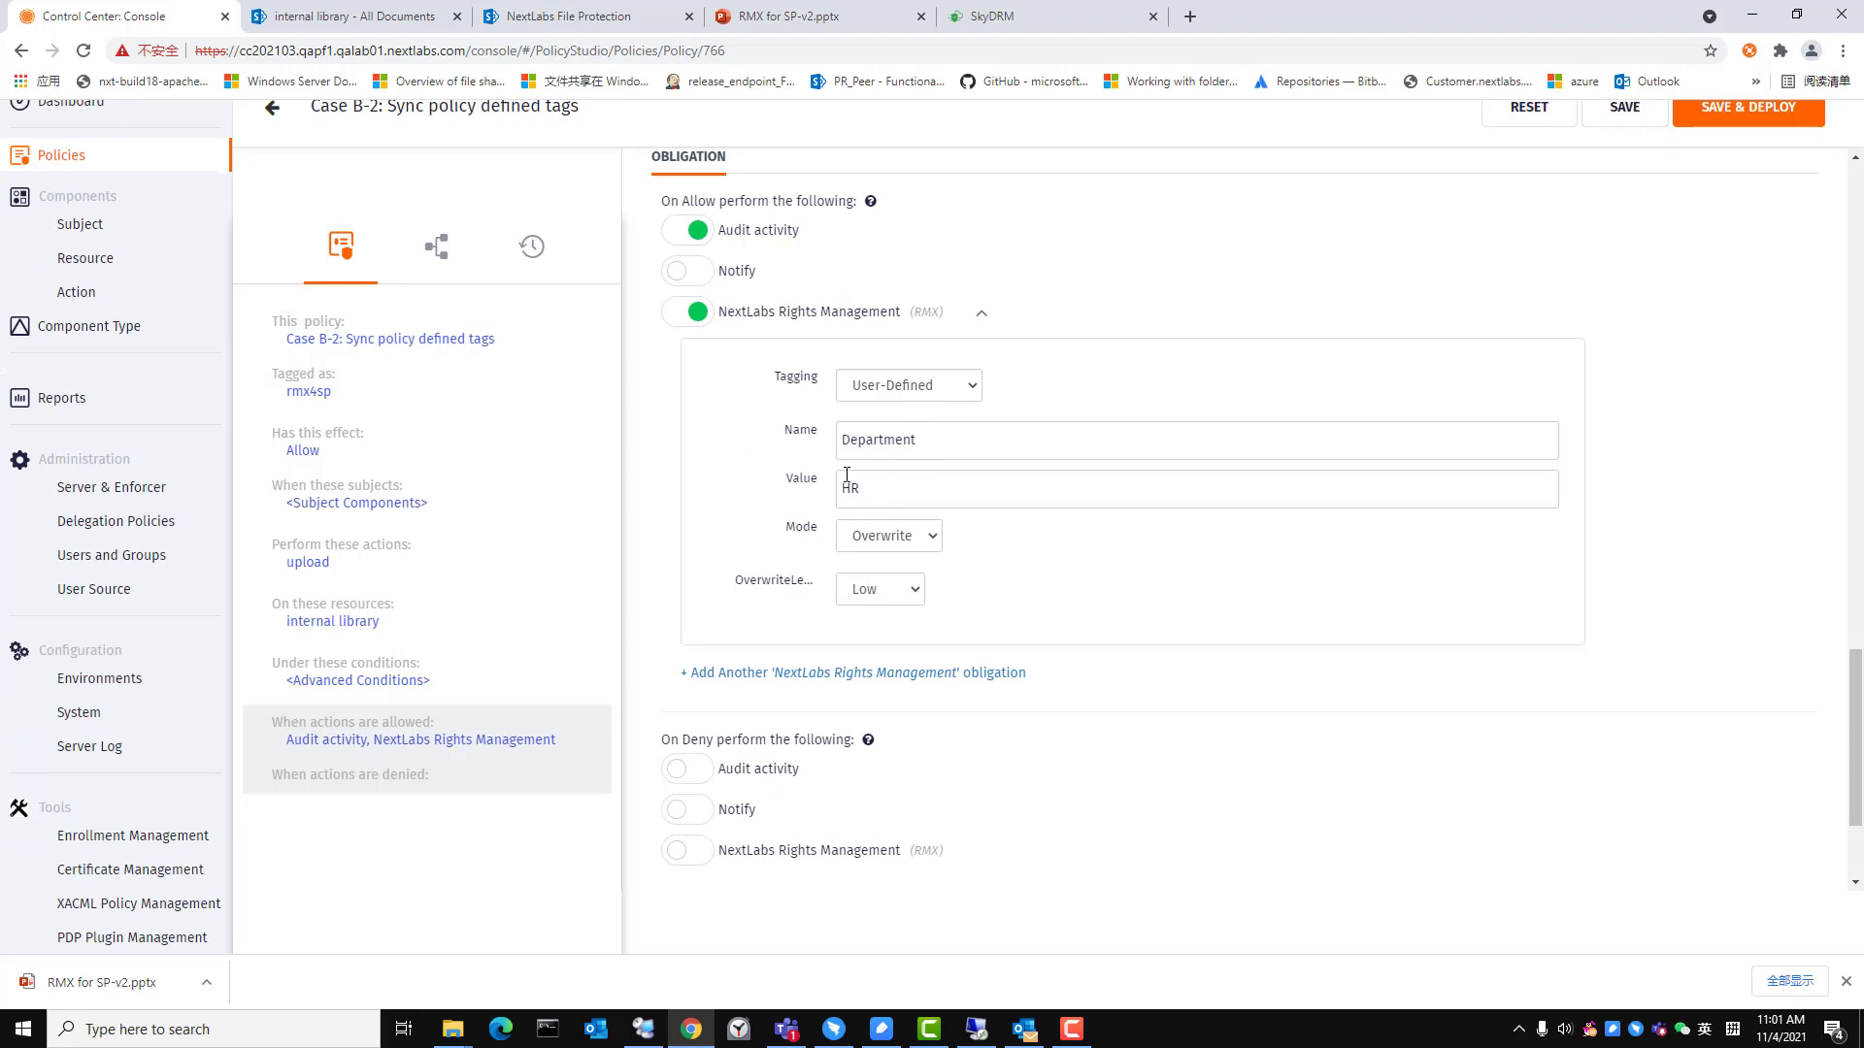
click(453, 1028)
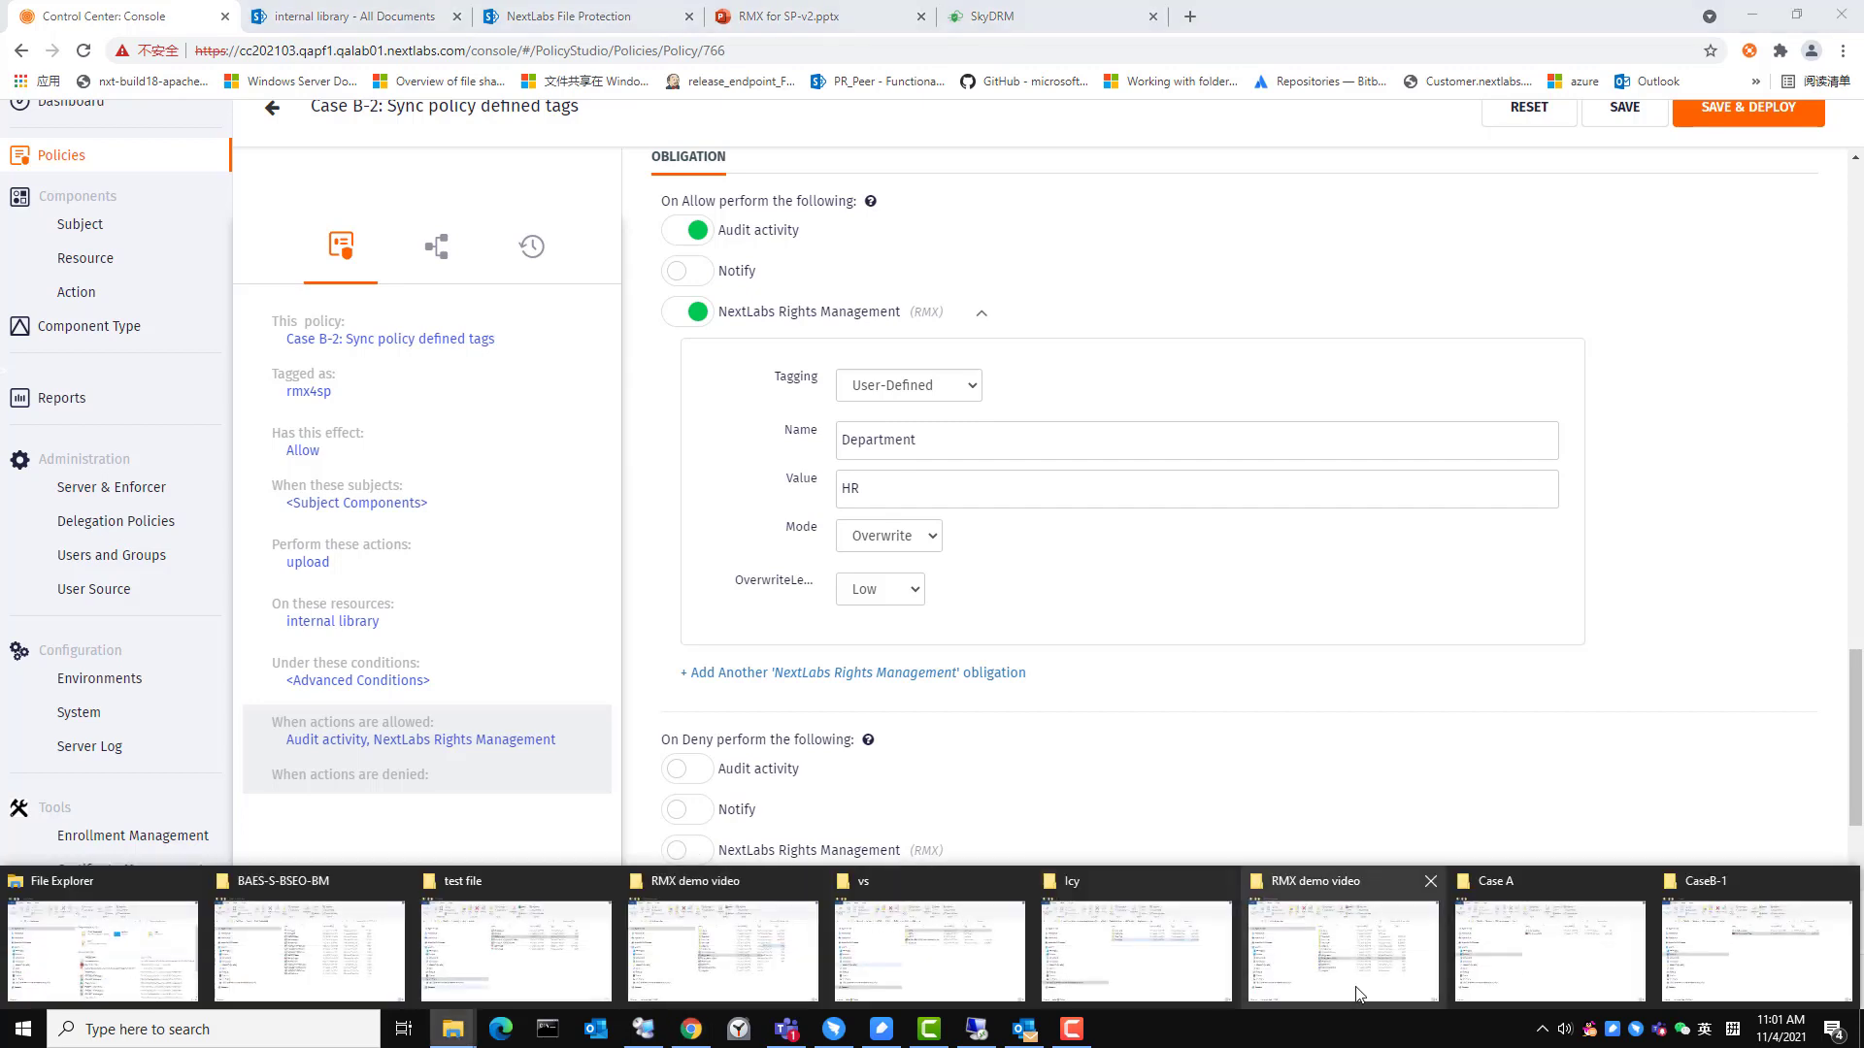
click(1345, 936)
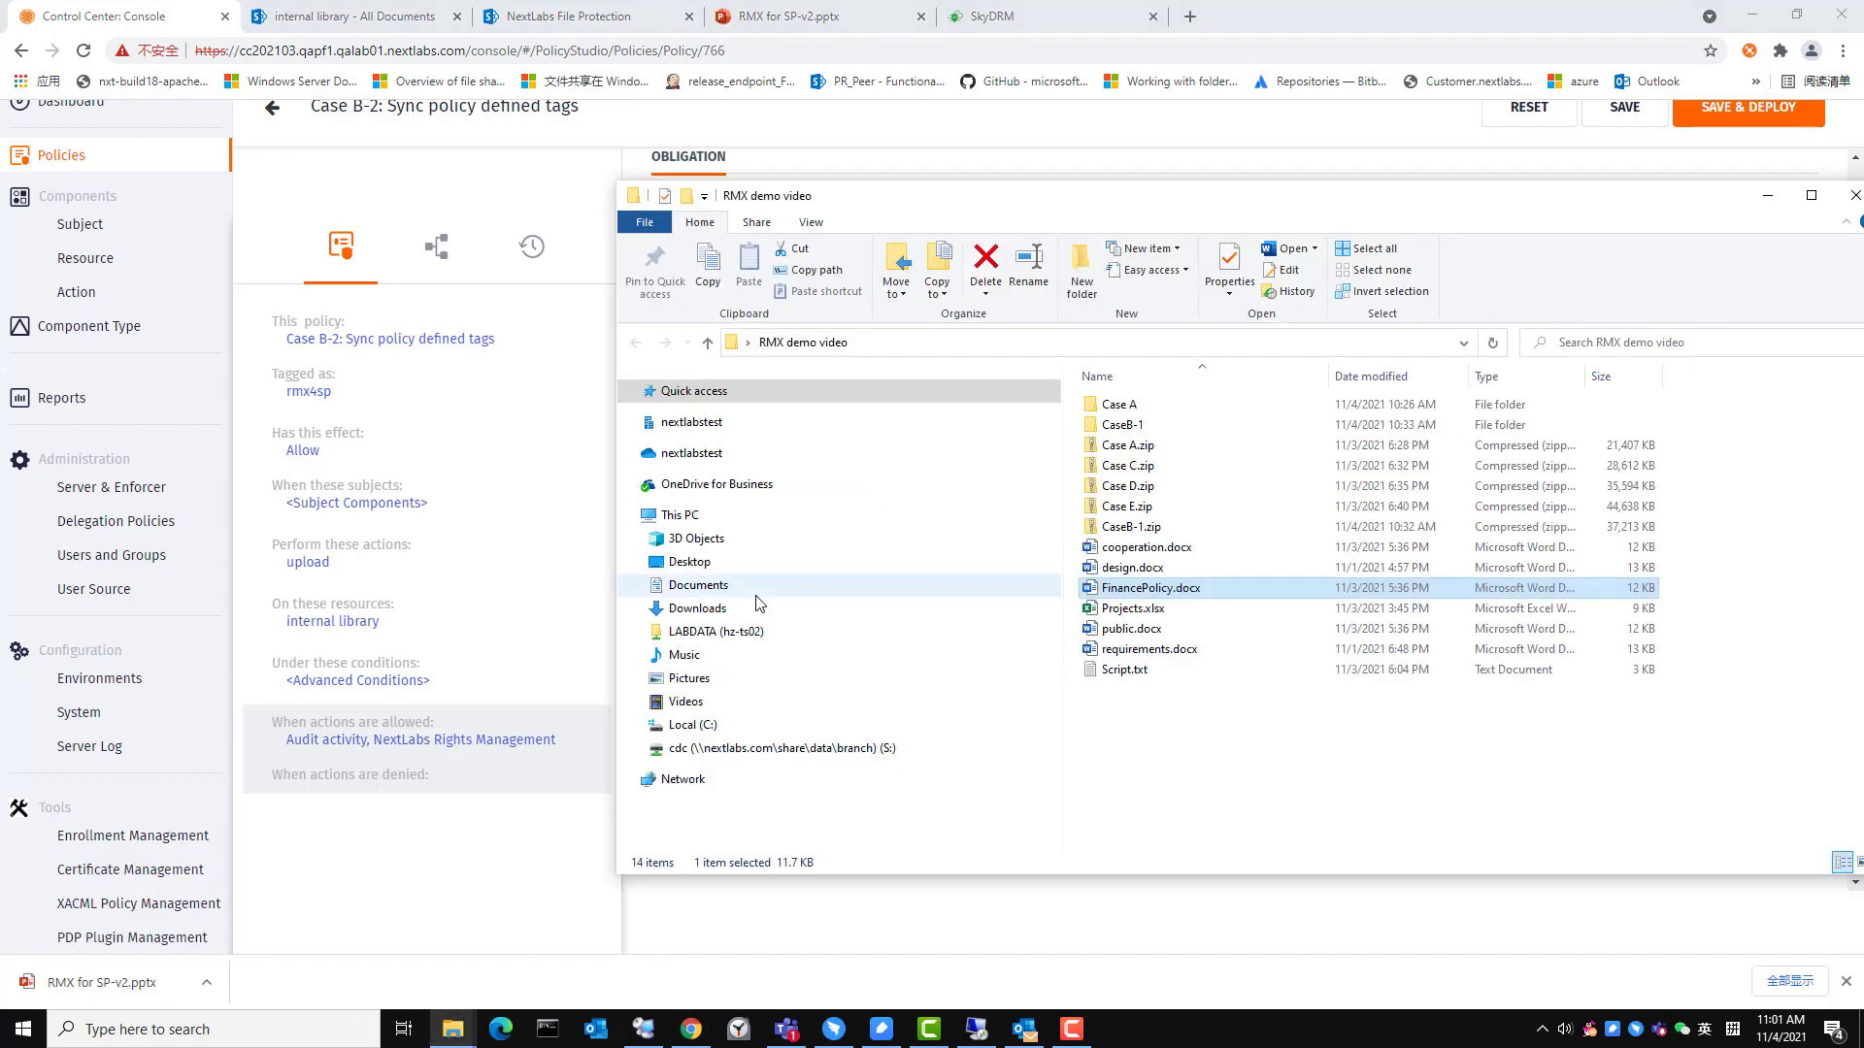
double_click(1155, 589)
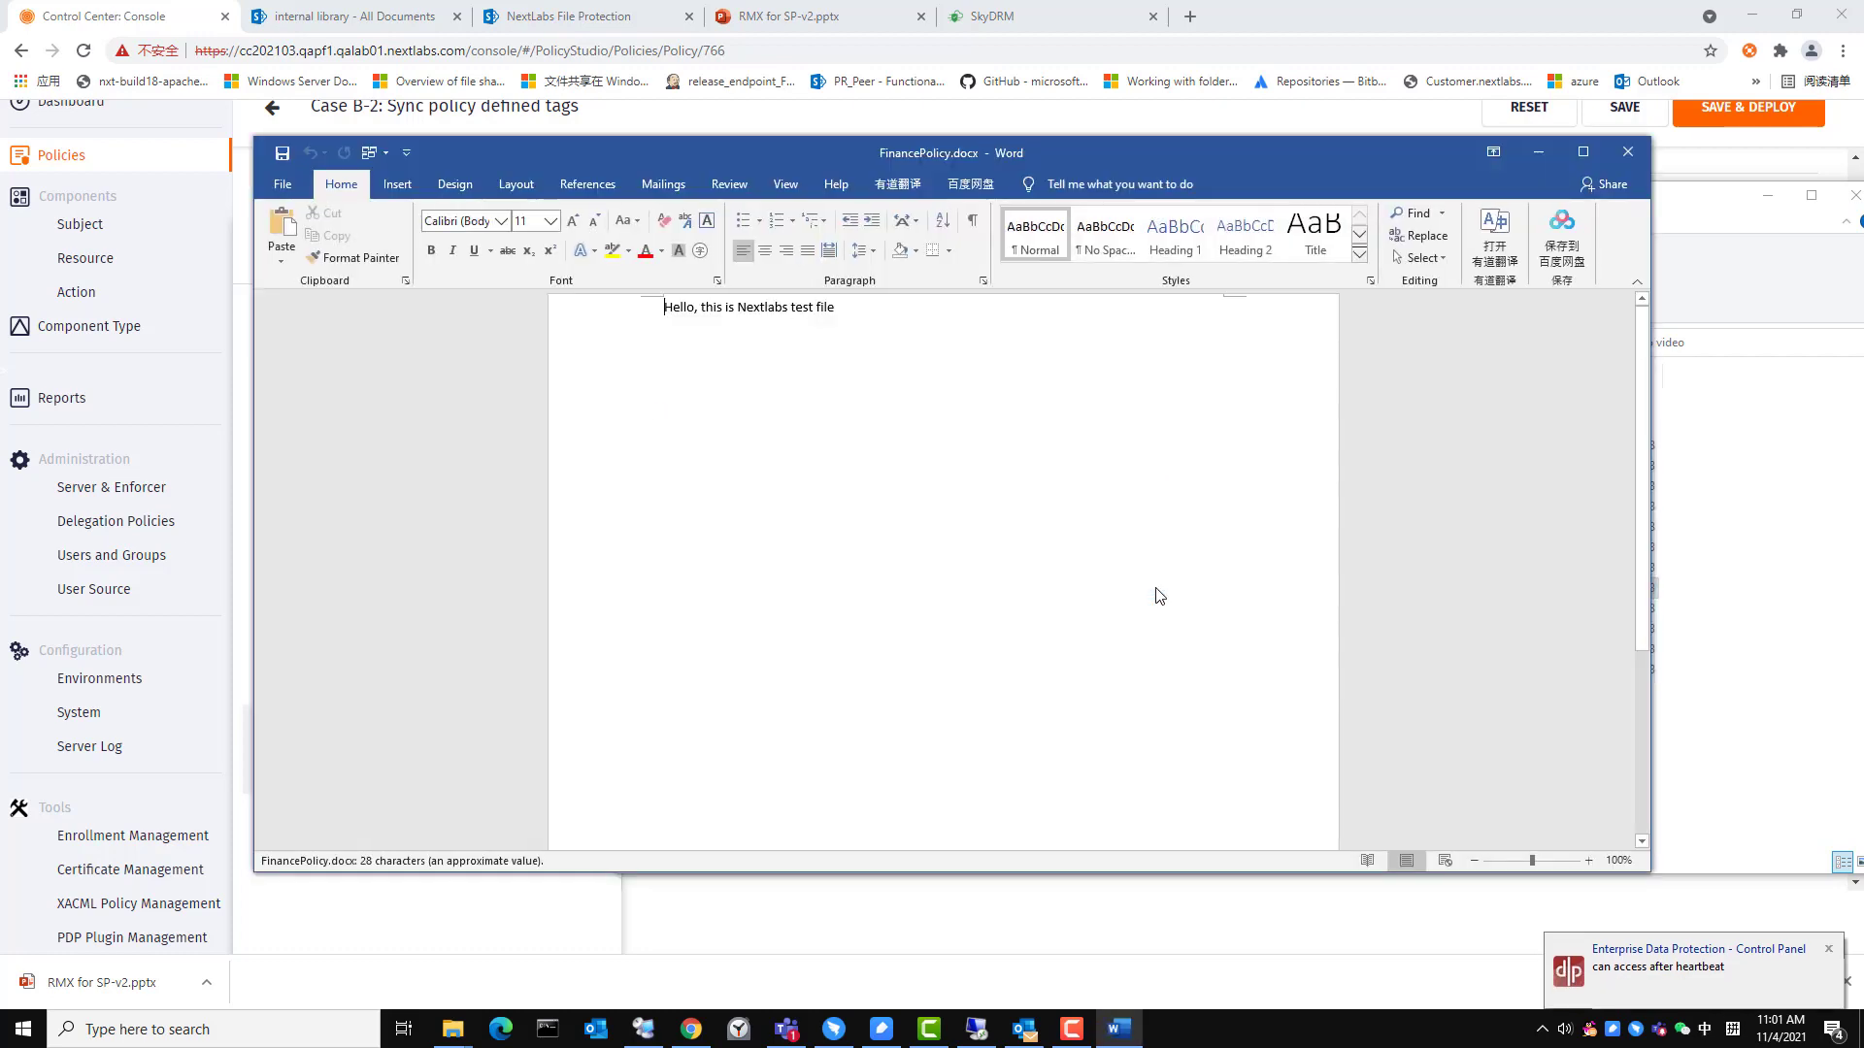
click(282, 184)
click(299, 369)
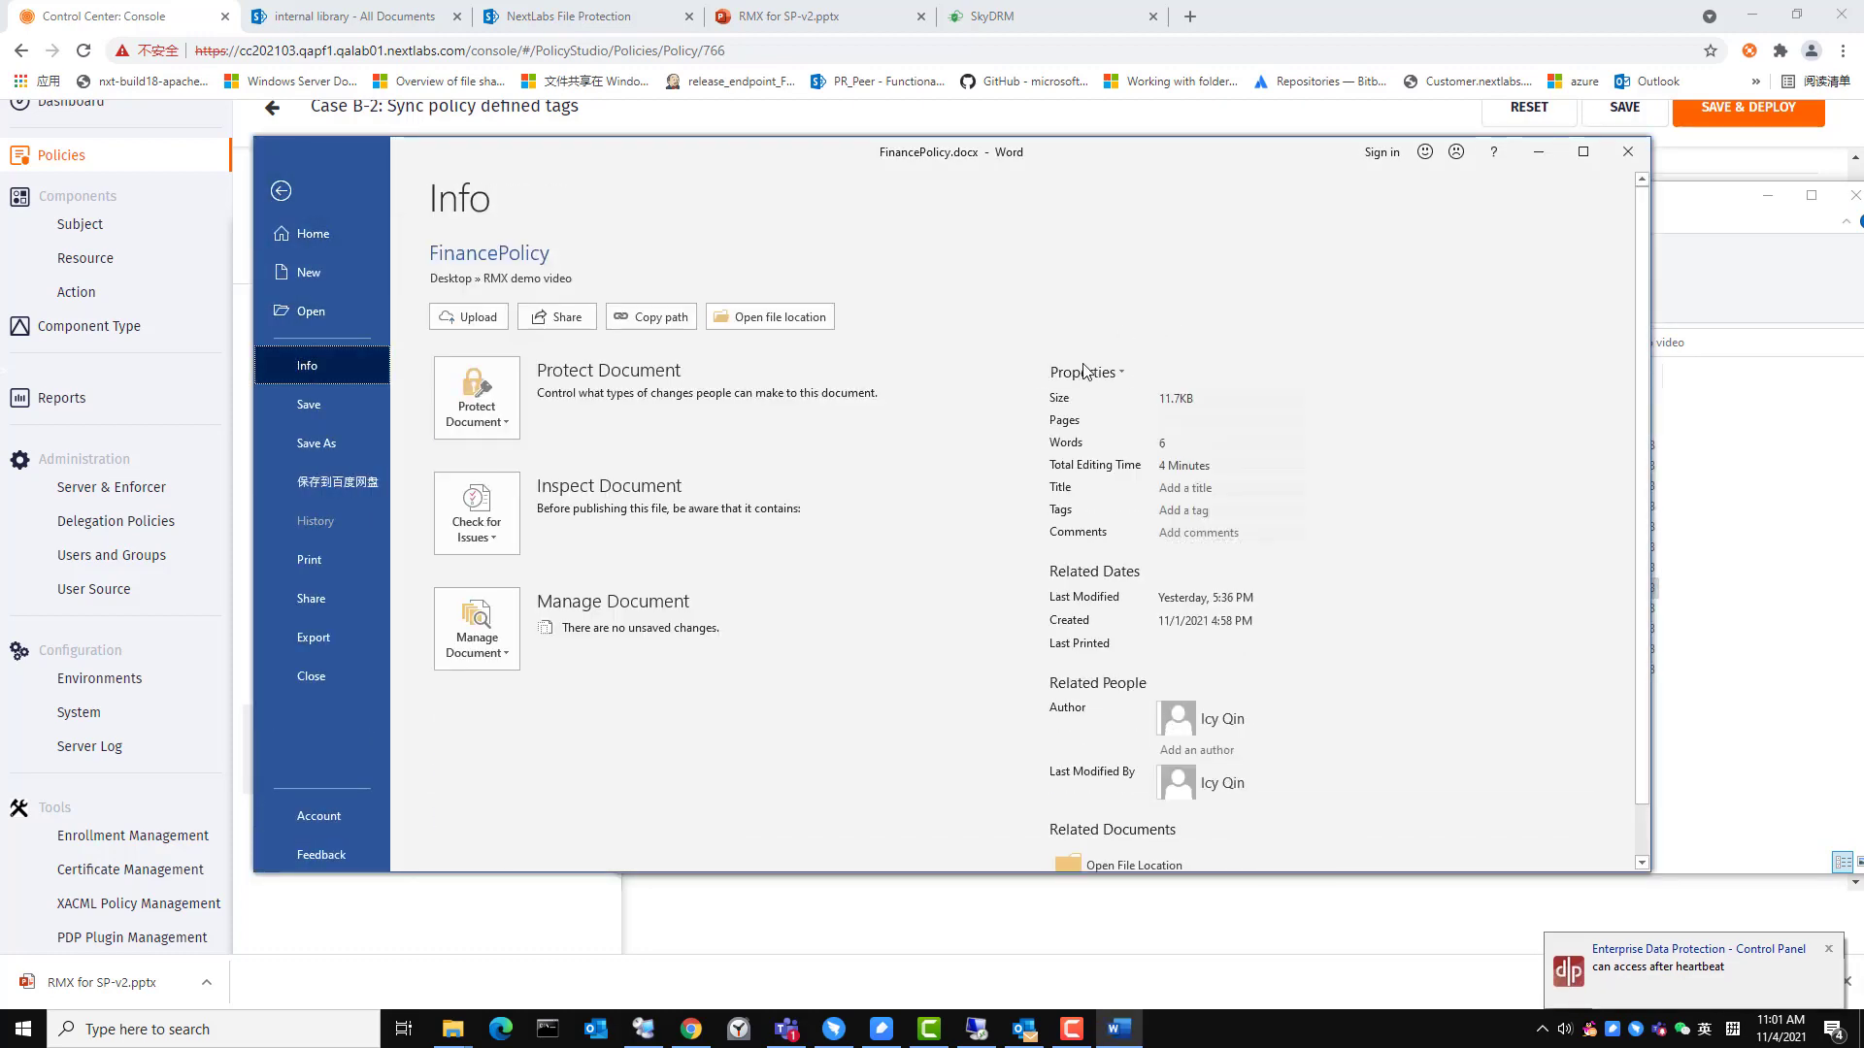
click(1084, 373)
click(1138, 427)
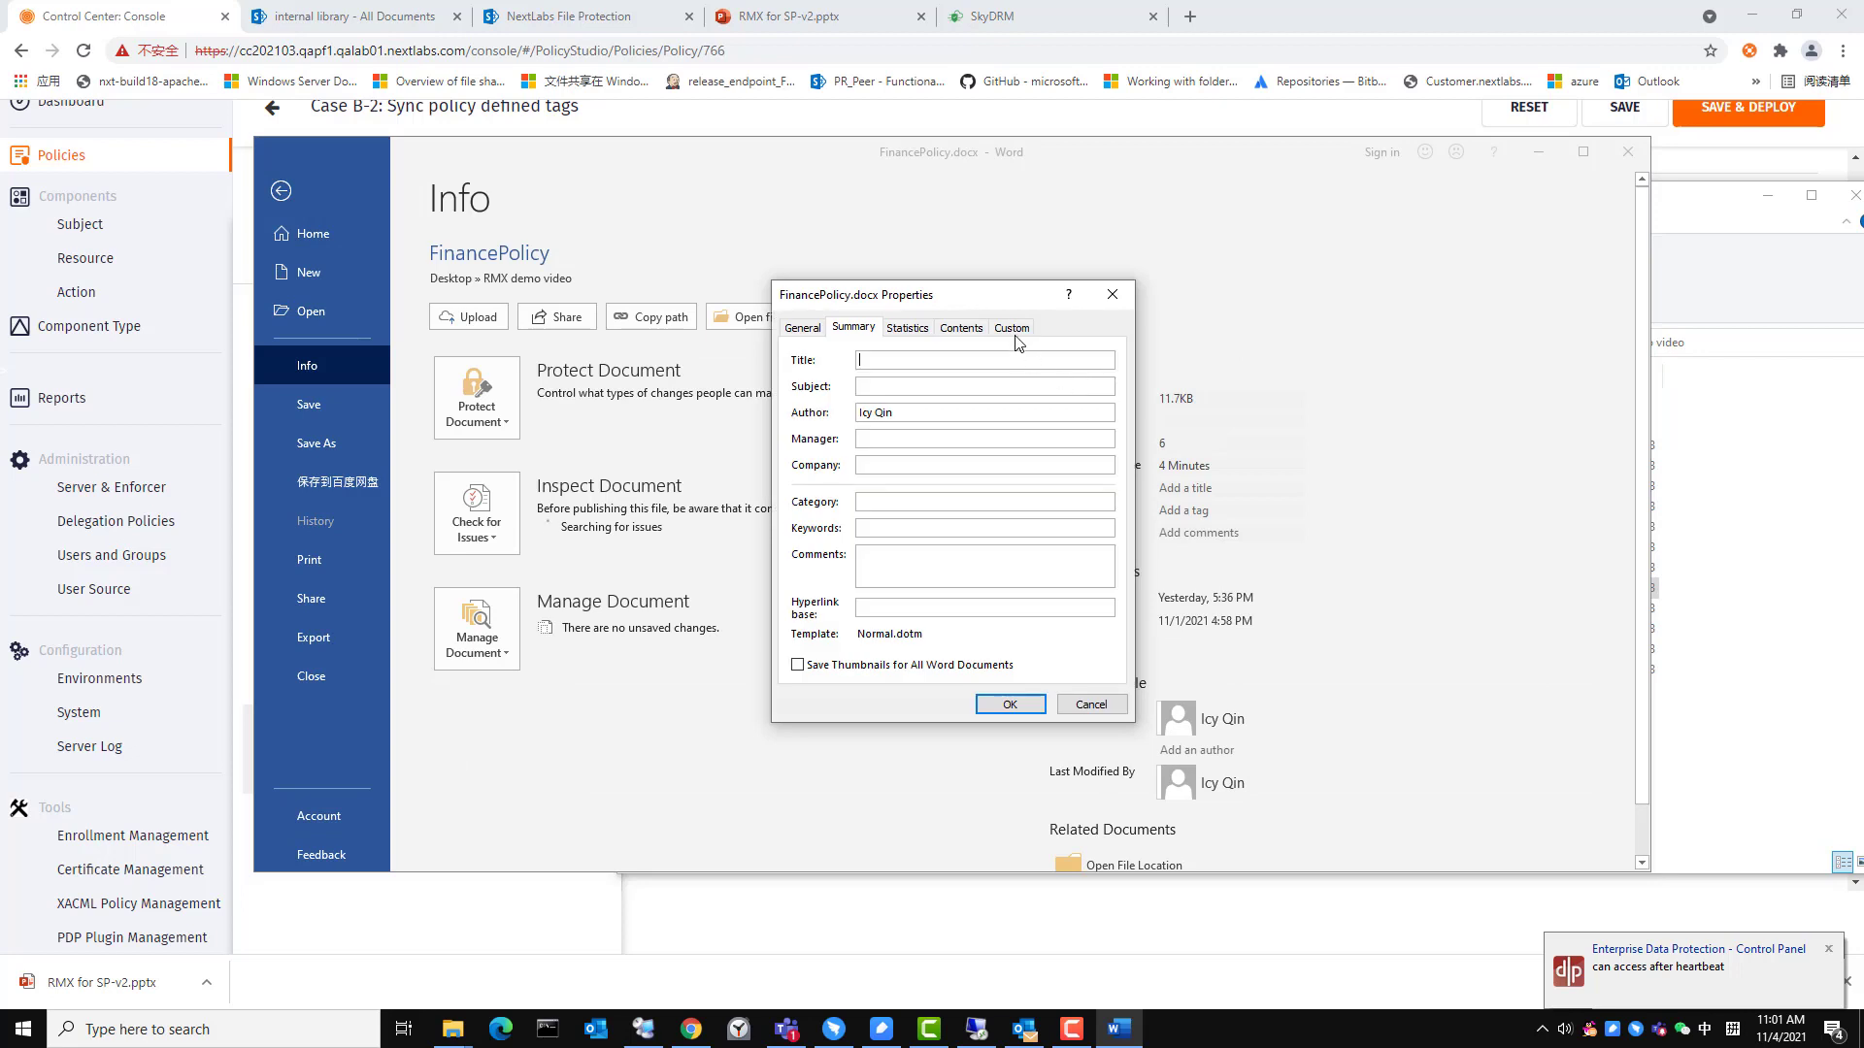
click(1012, 327)
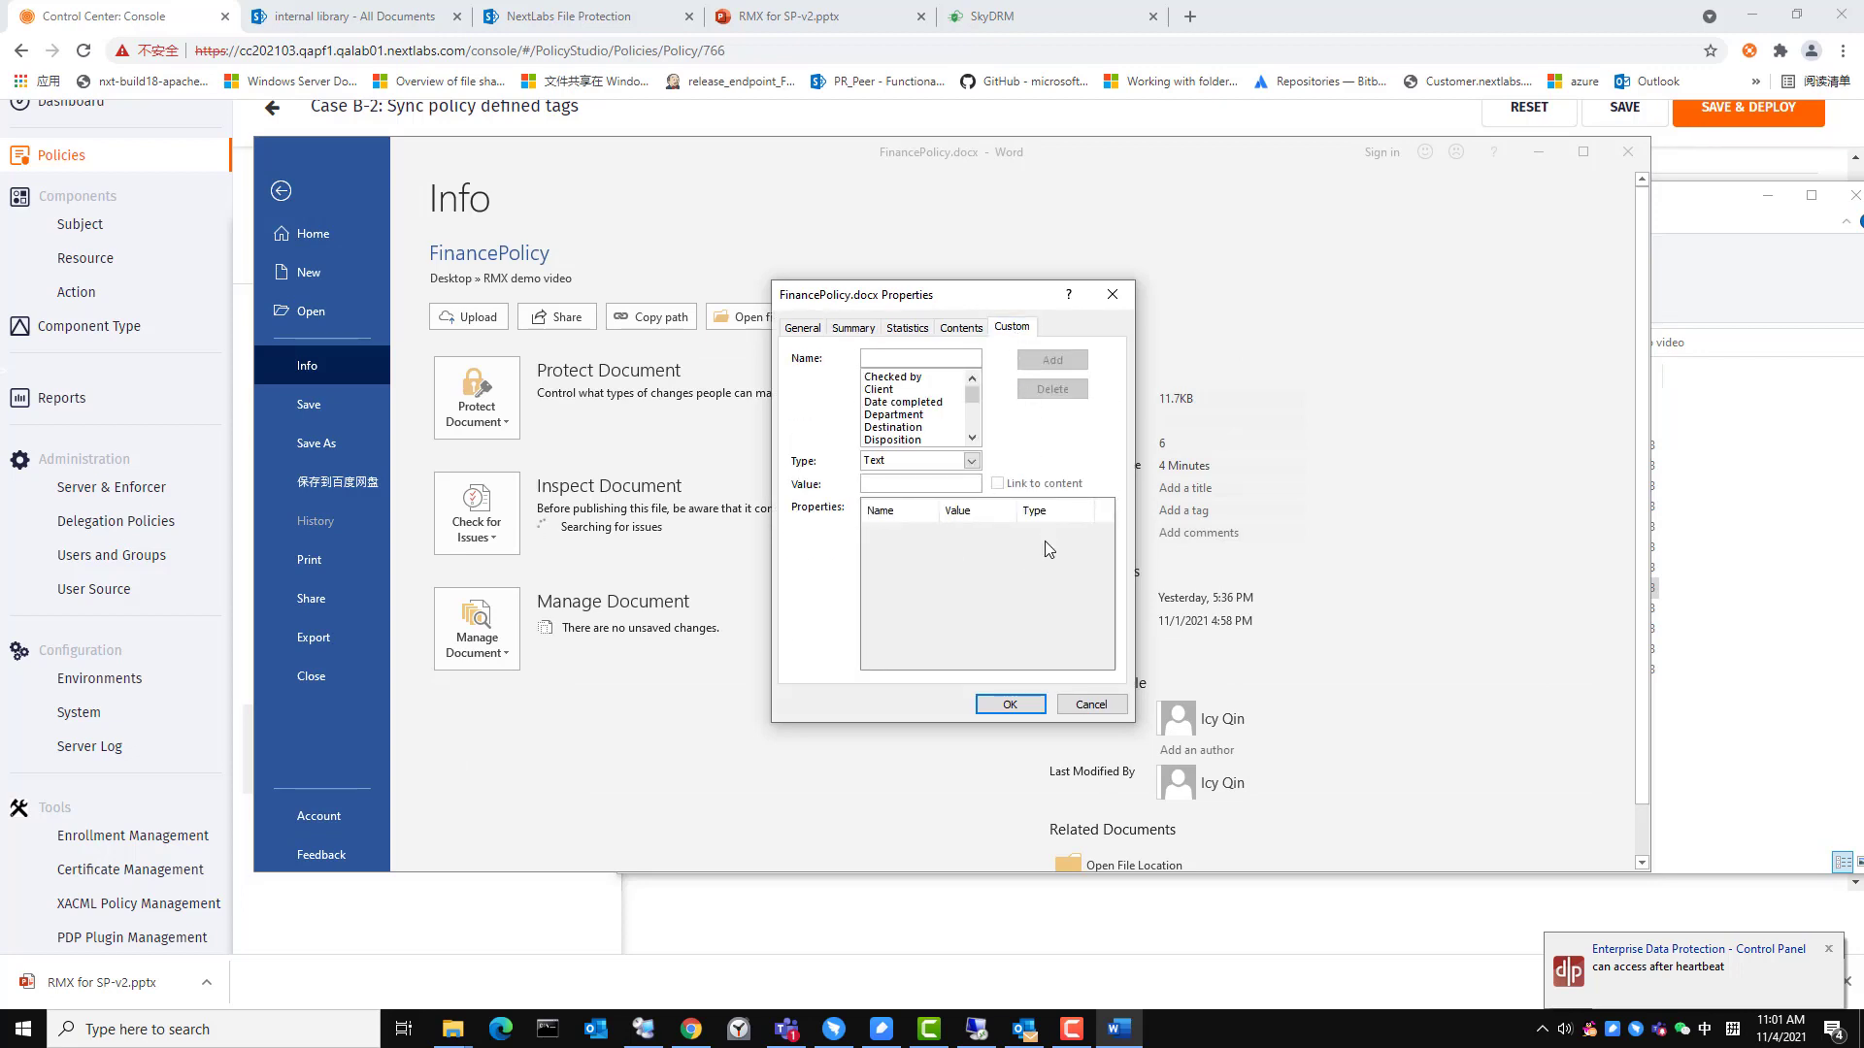
Step: Close the FinancePolicy.docx properties and document, and upload the file from the RMX demo video folder to the internal library
click(1010, 704)
click(1628, 153)
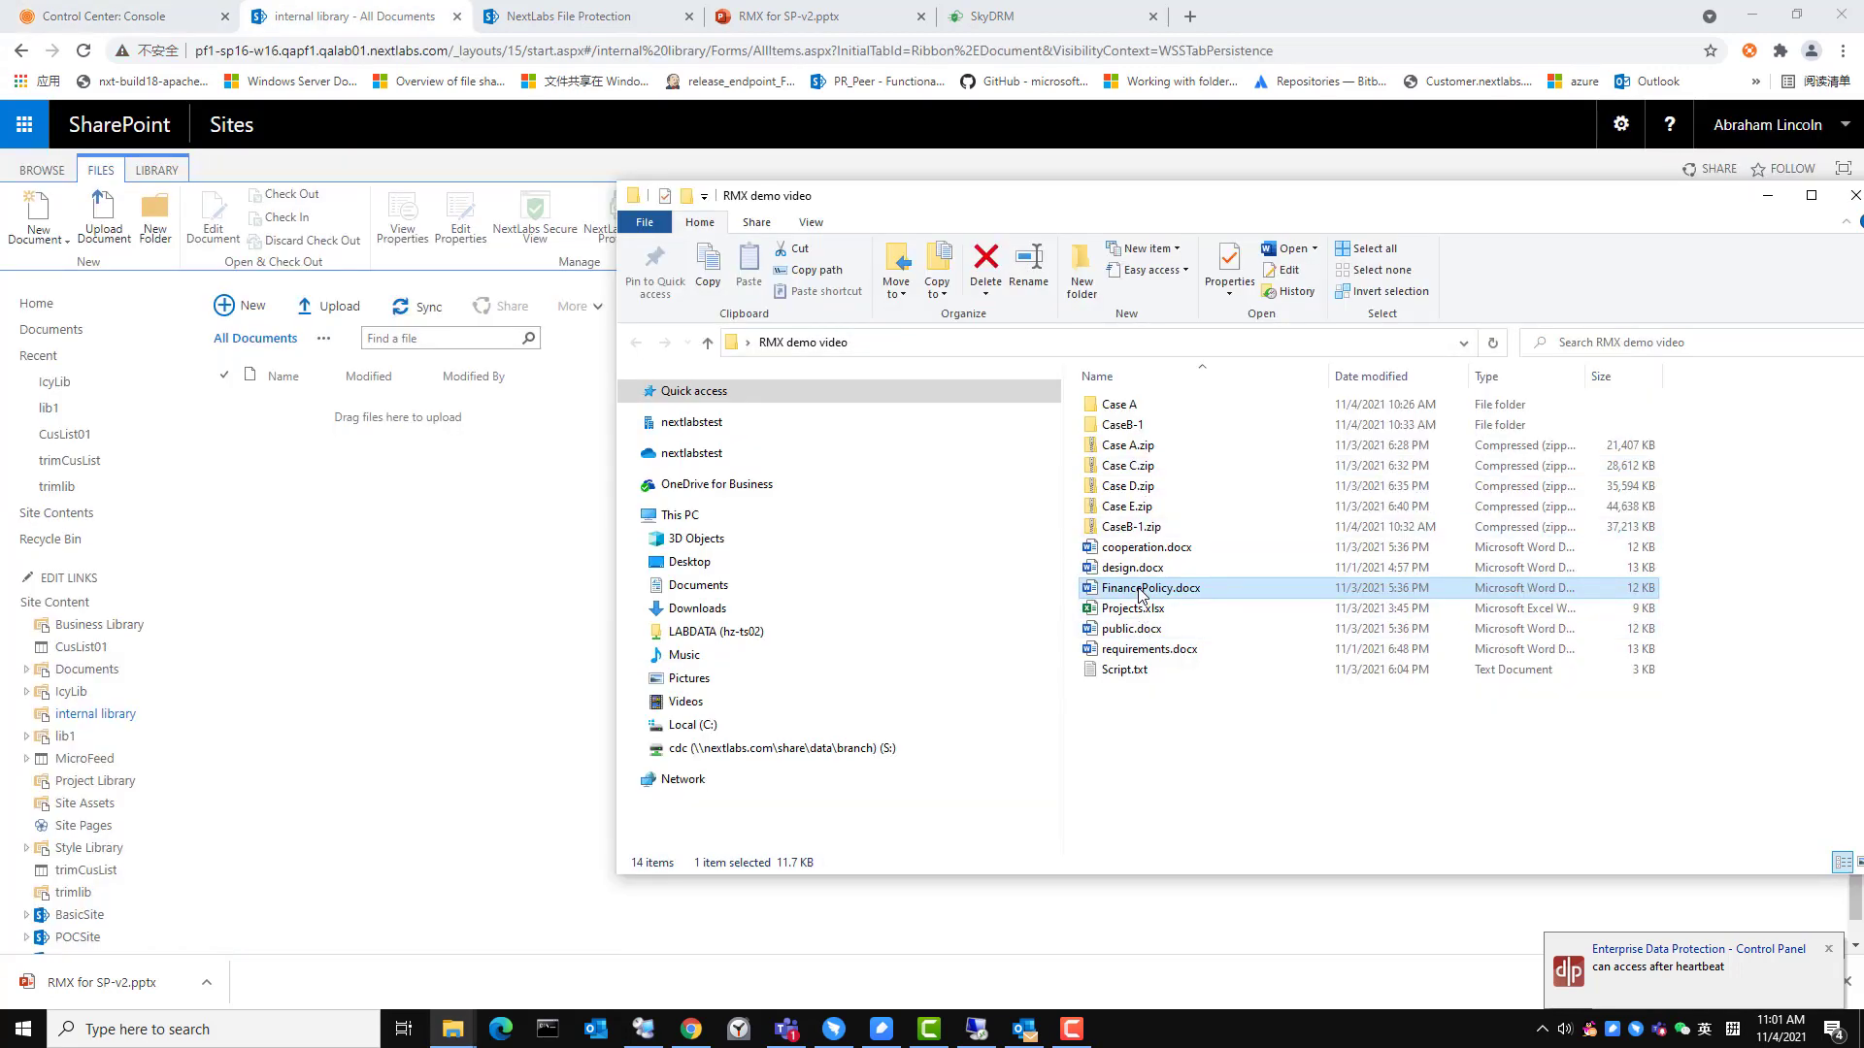
drag(1139, 595, 390, 458)
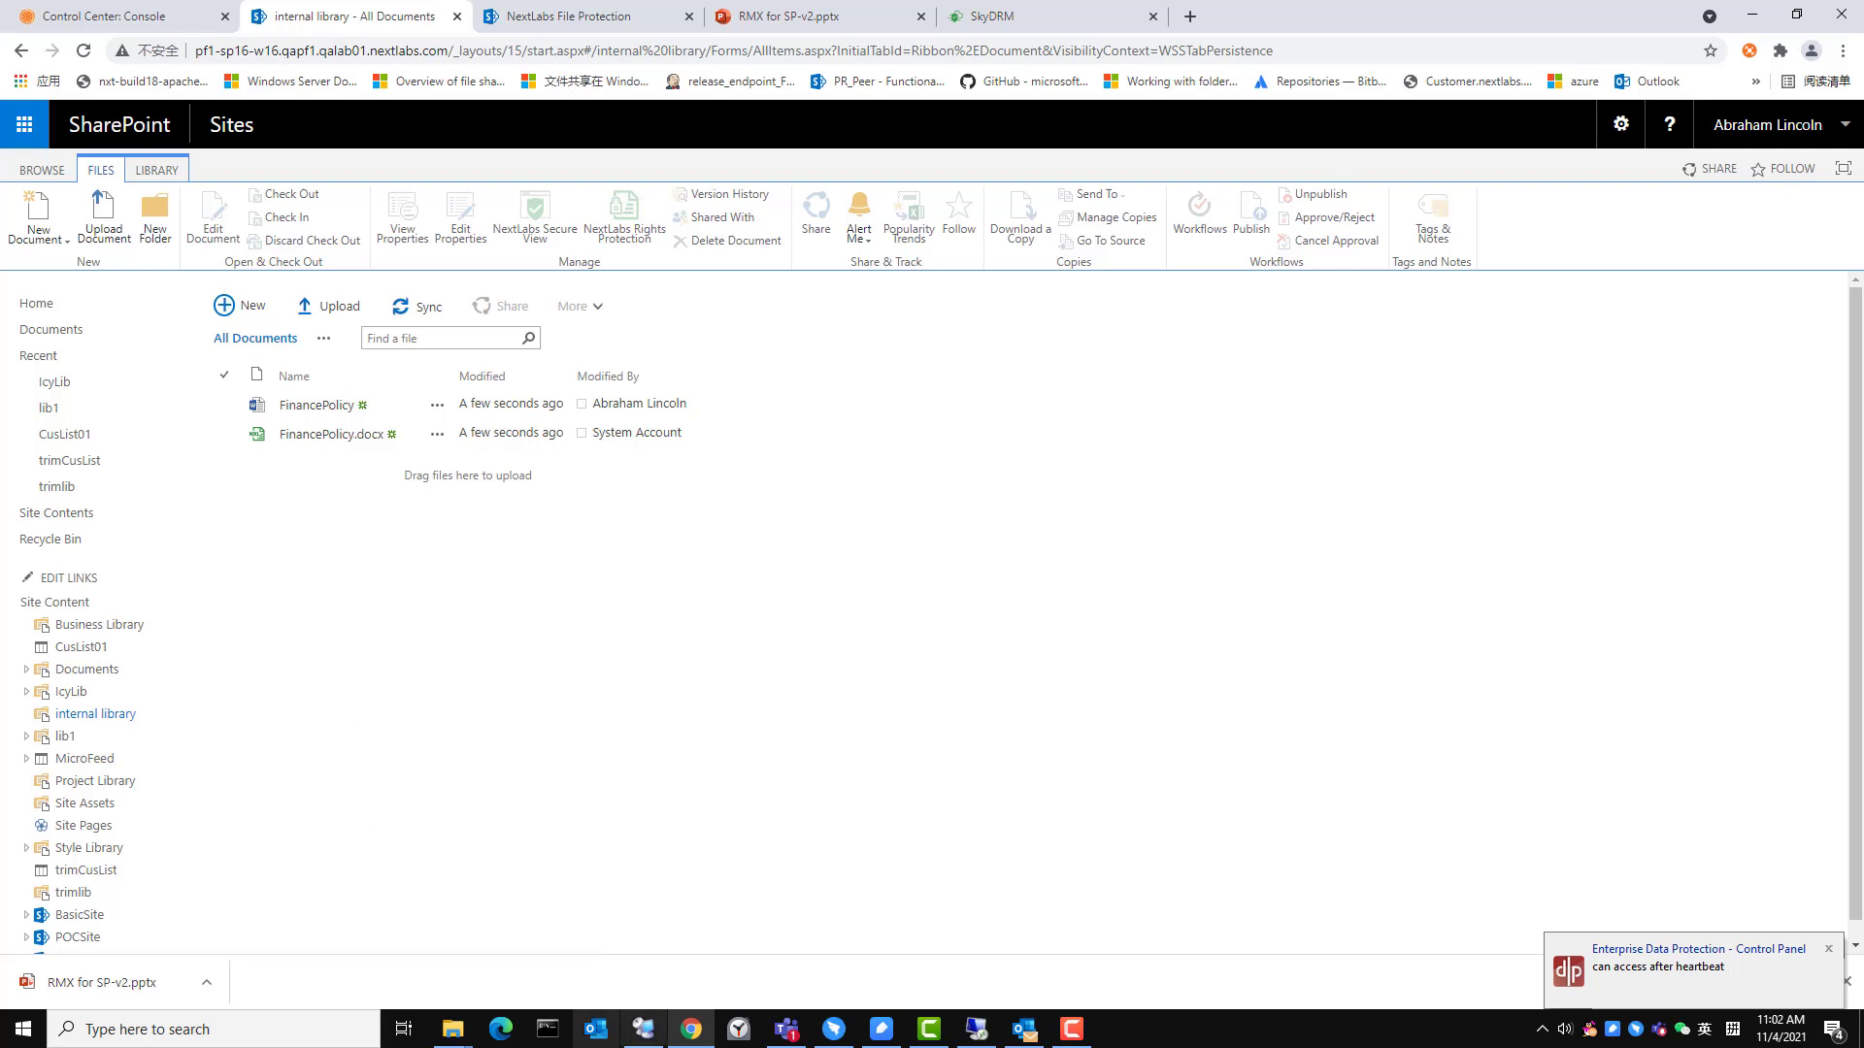
Step: Switch to the remote client machine and download the protected FinancePolicy.docx.nxl from the internal library
mouse_move(978, 1034)
click(1000, 917)
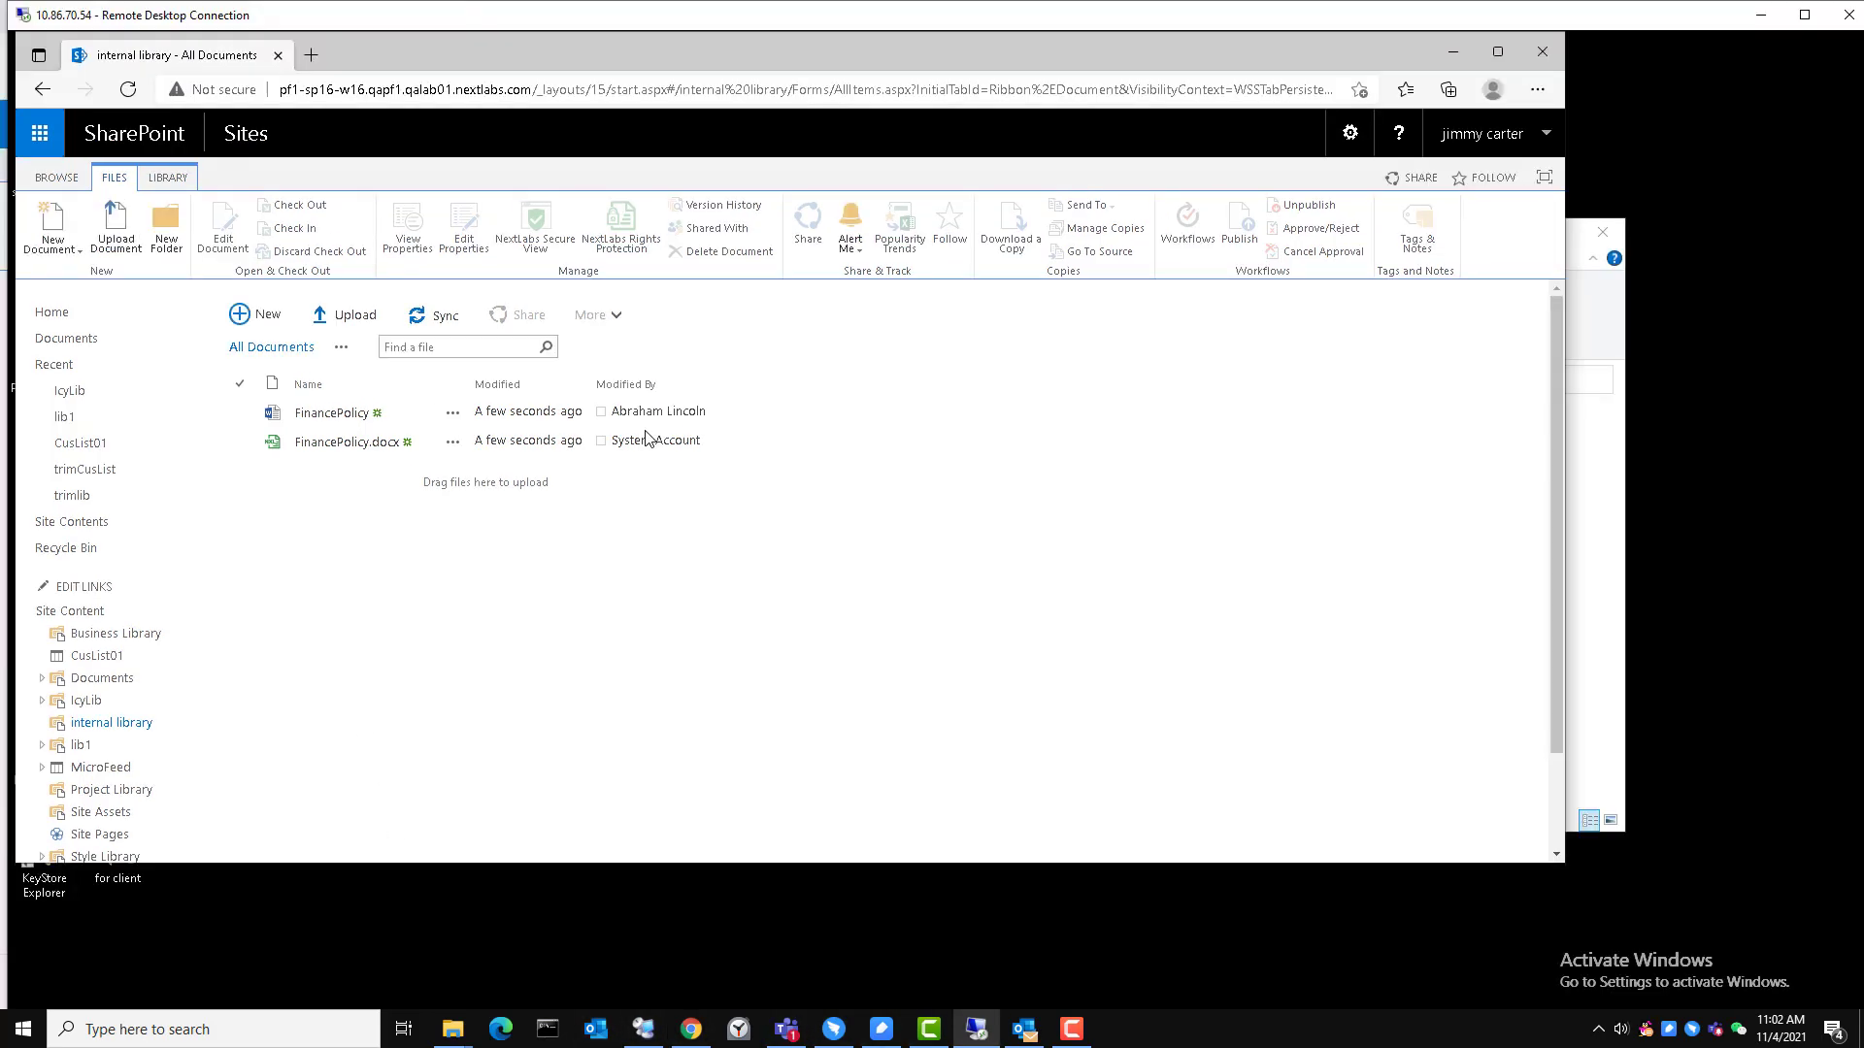
click(239, 445)
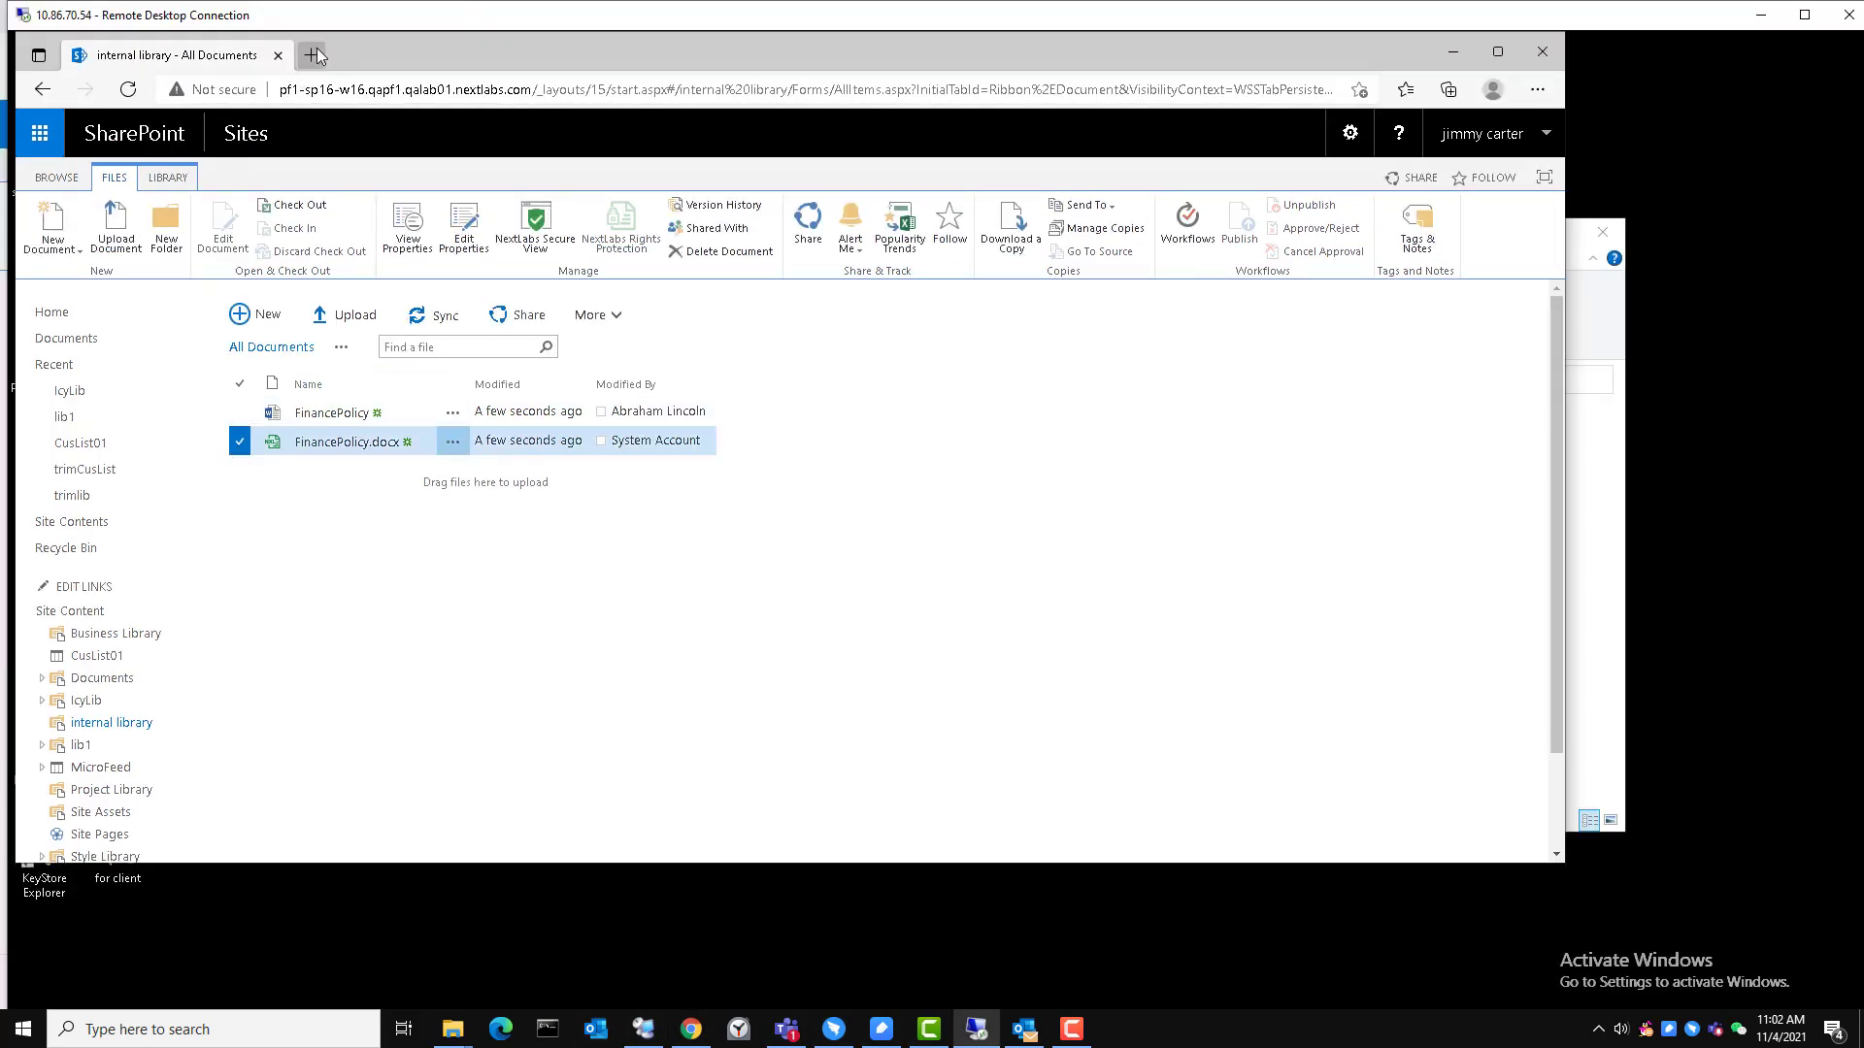
double_click(336, 22)
click(445, 412)
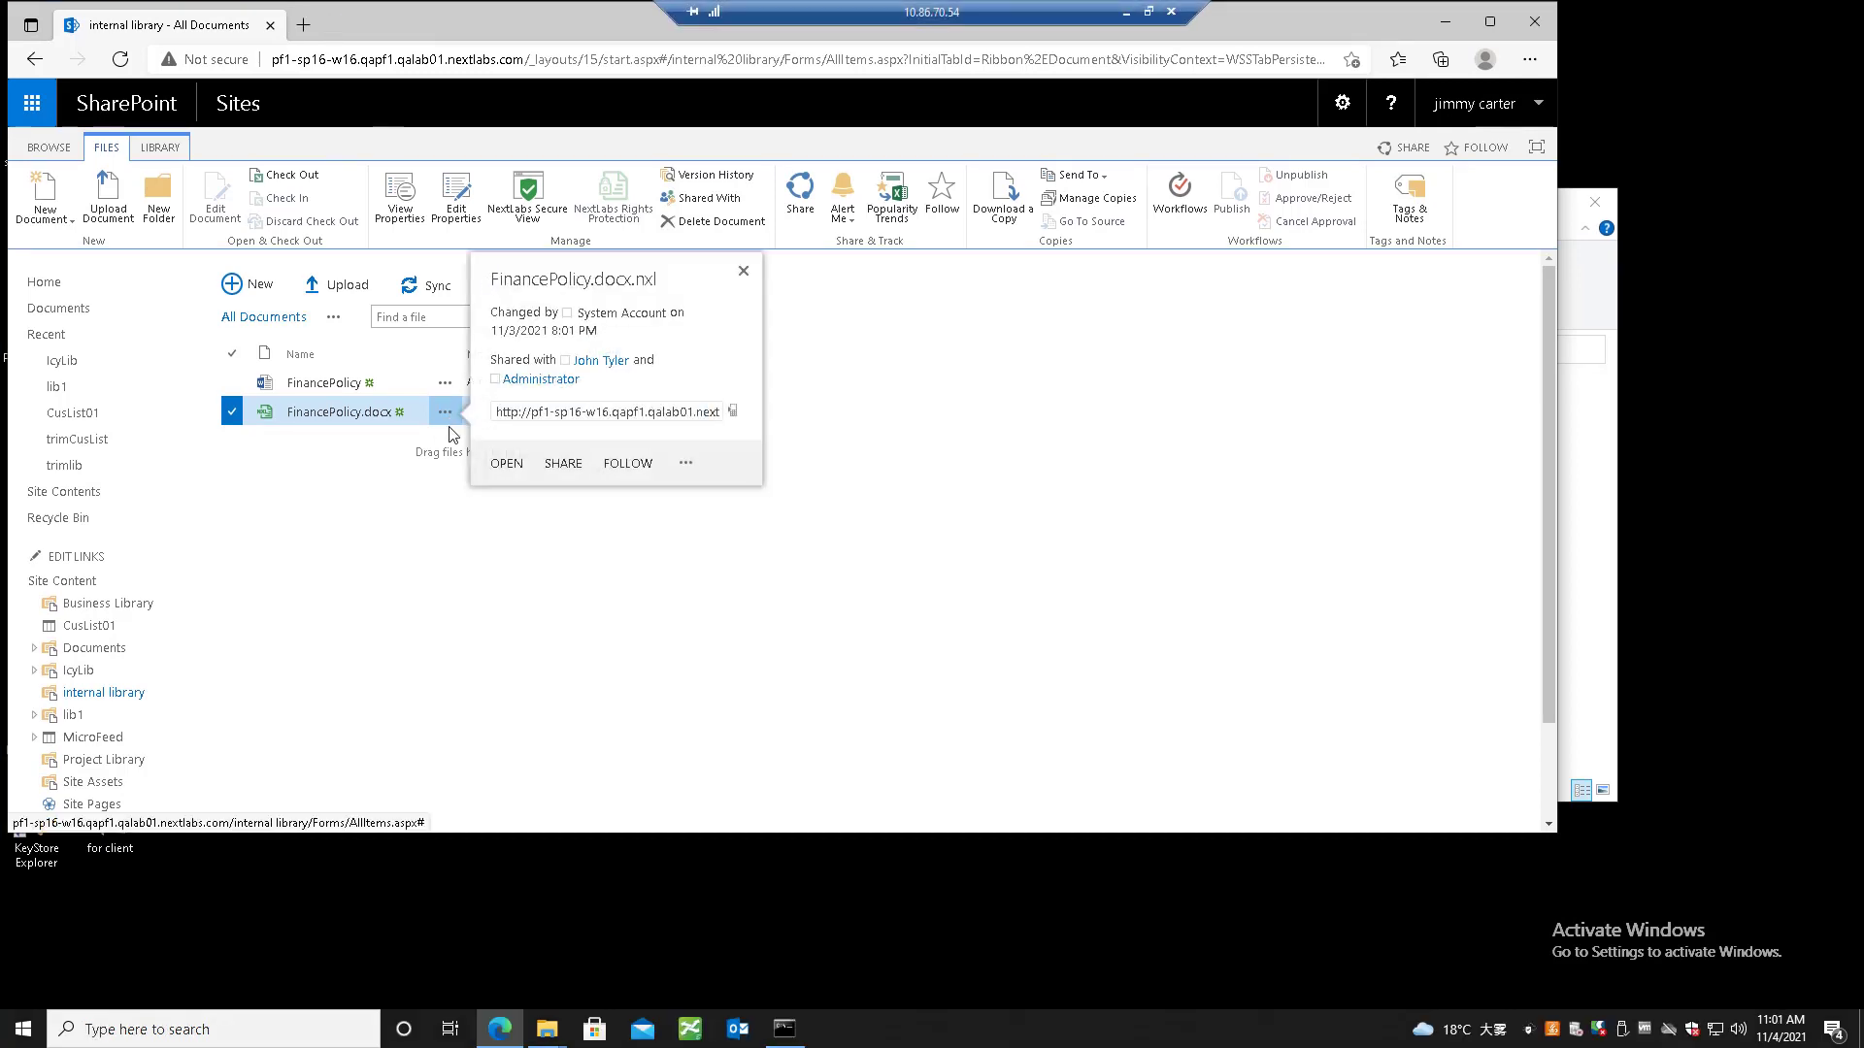
click(686, 464)
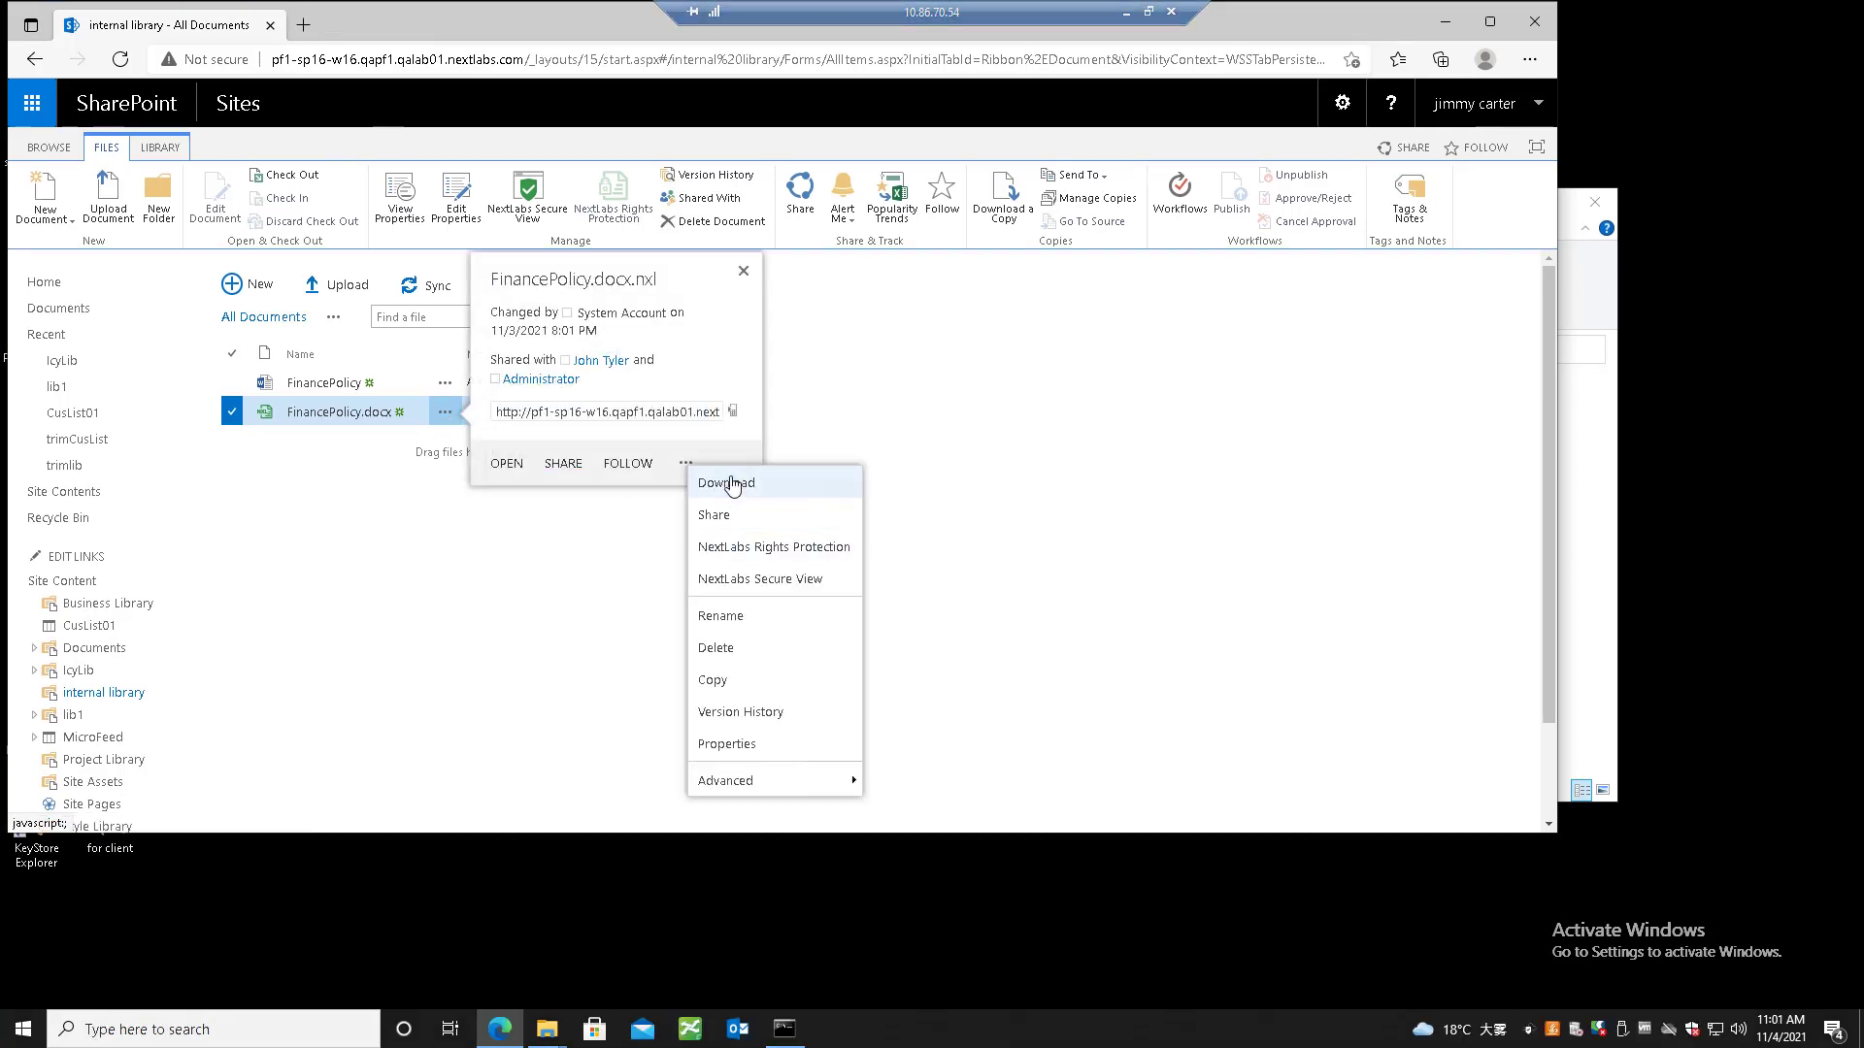
click(726, 484)
Step: Find the downloaded FinancePolicy.docx.nxl in the Documents folder and view its file info through SkyDRM
mouse_move(546, 1027)
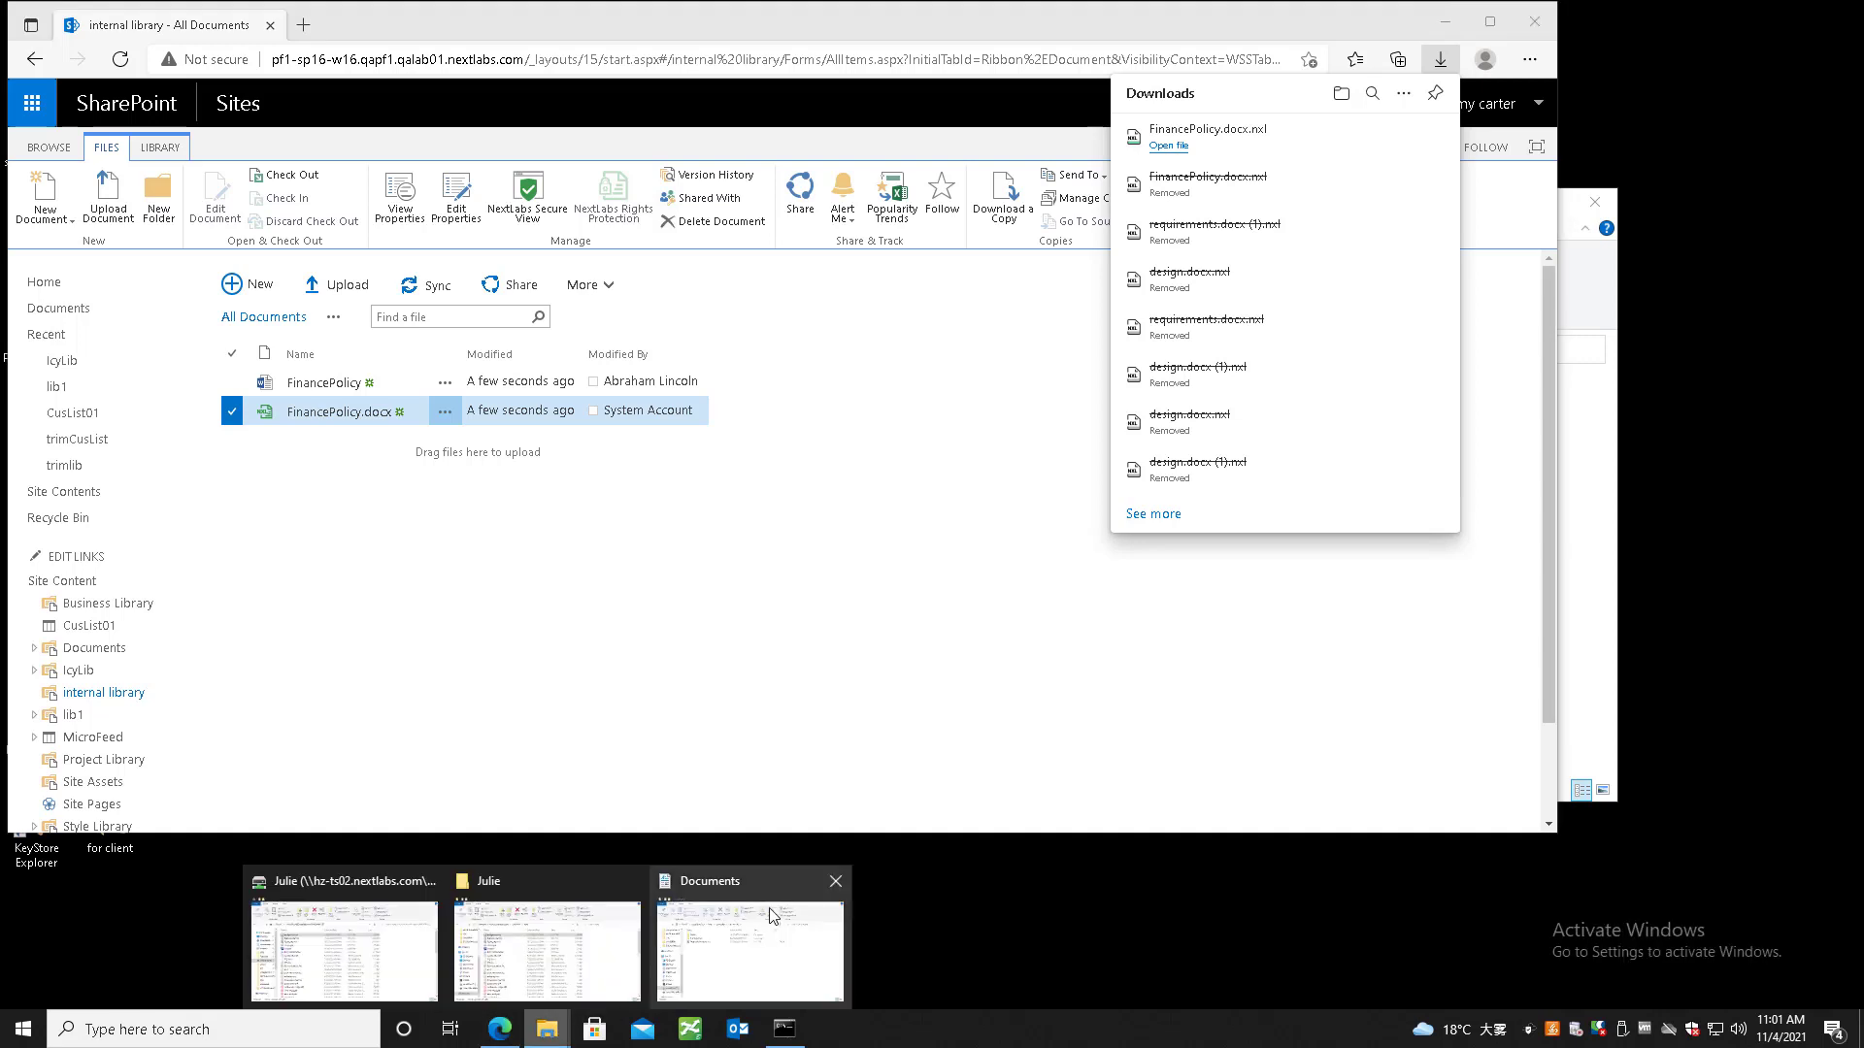
click(772, 916)
right_click(767, 453)
mouse_move(854, 631)
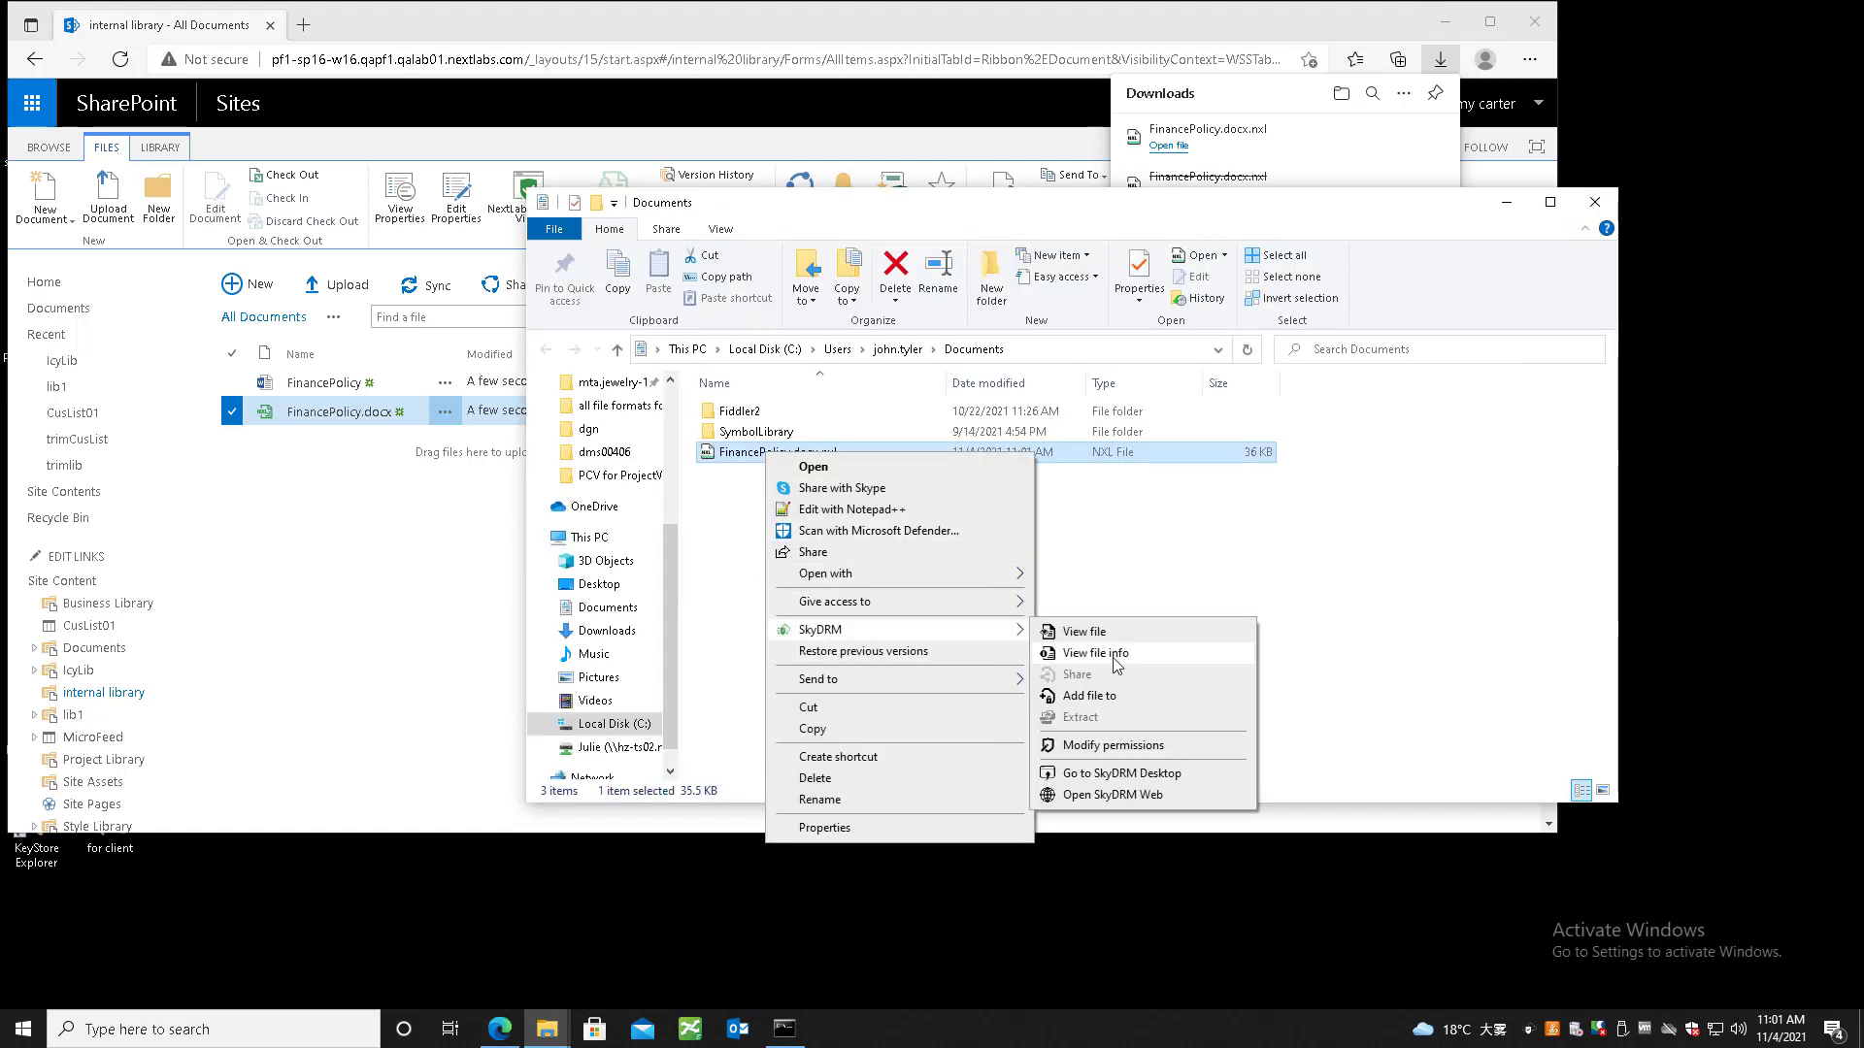
click(1116, 660)
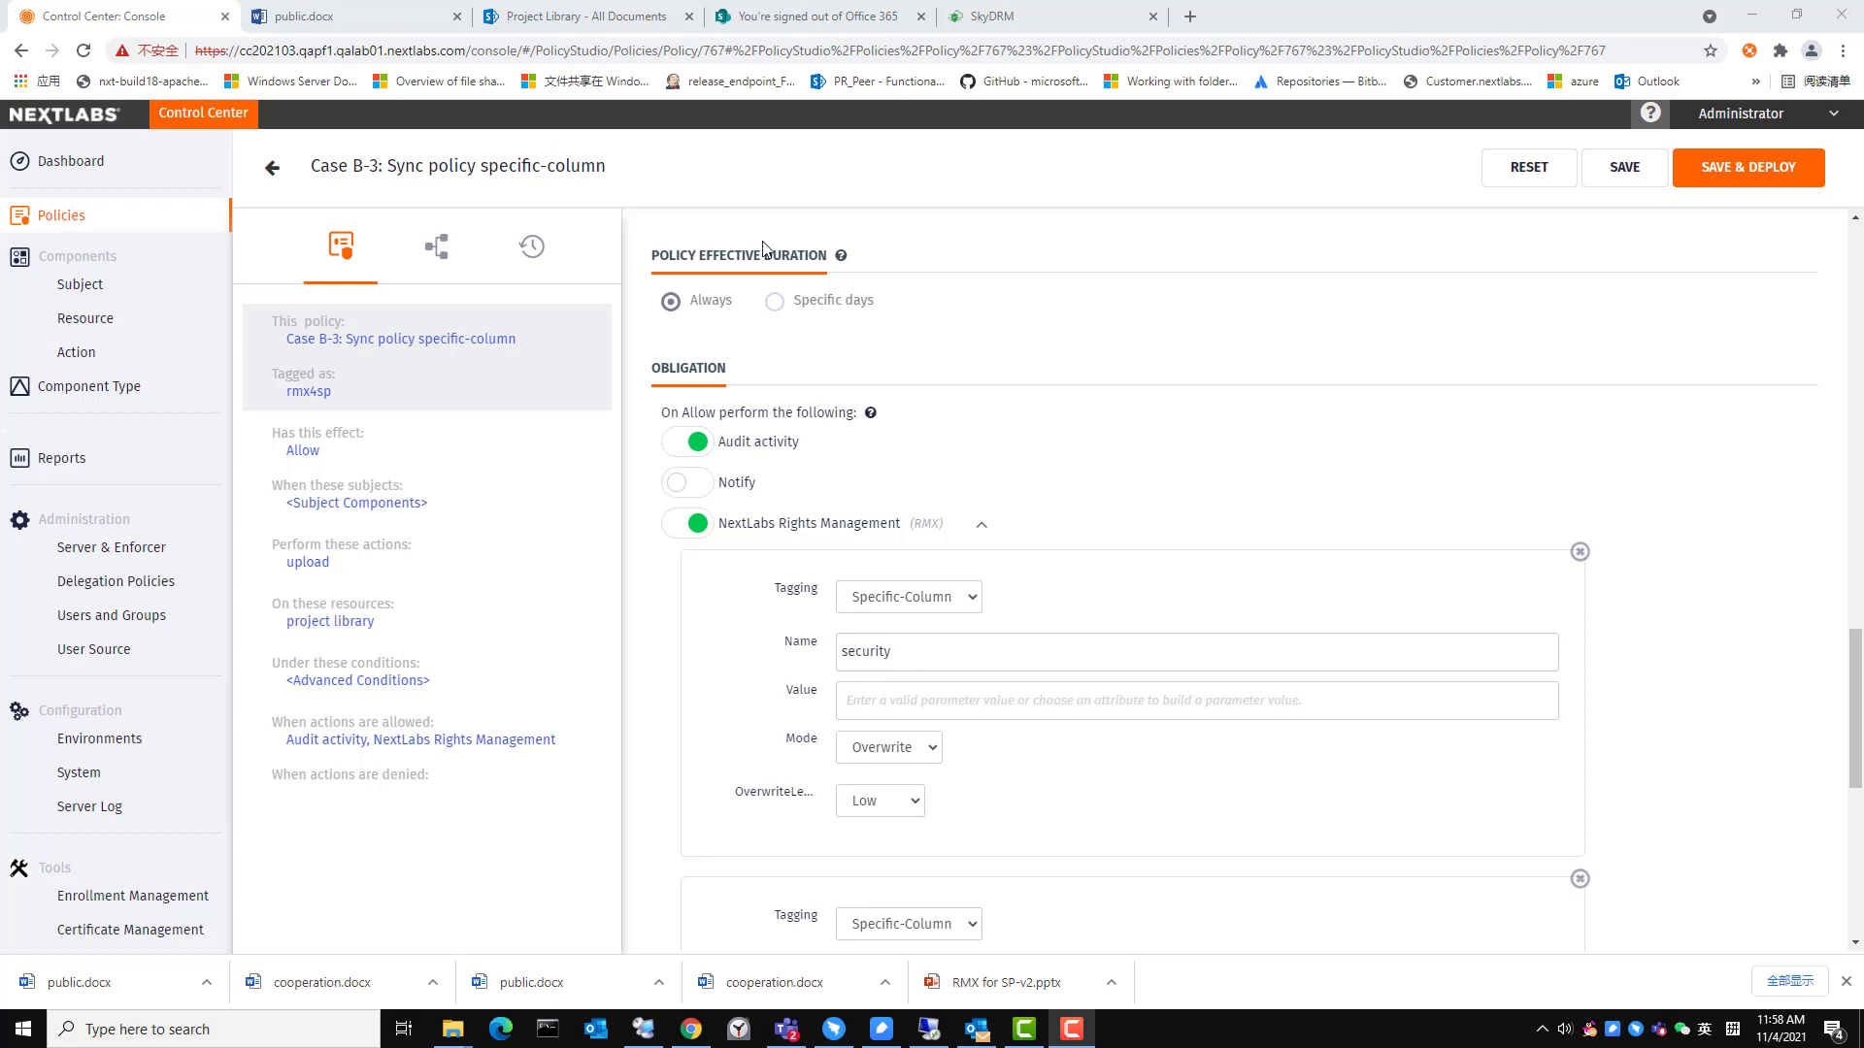
Step: Download public.docx and cooperation.docx from the SharePoint Project Library
click(537, 18)
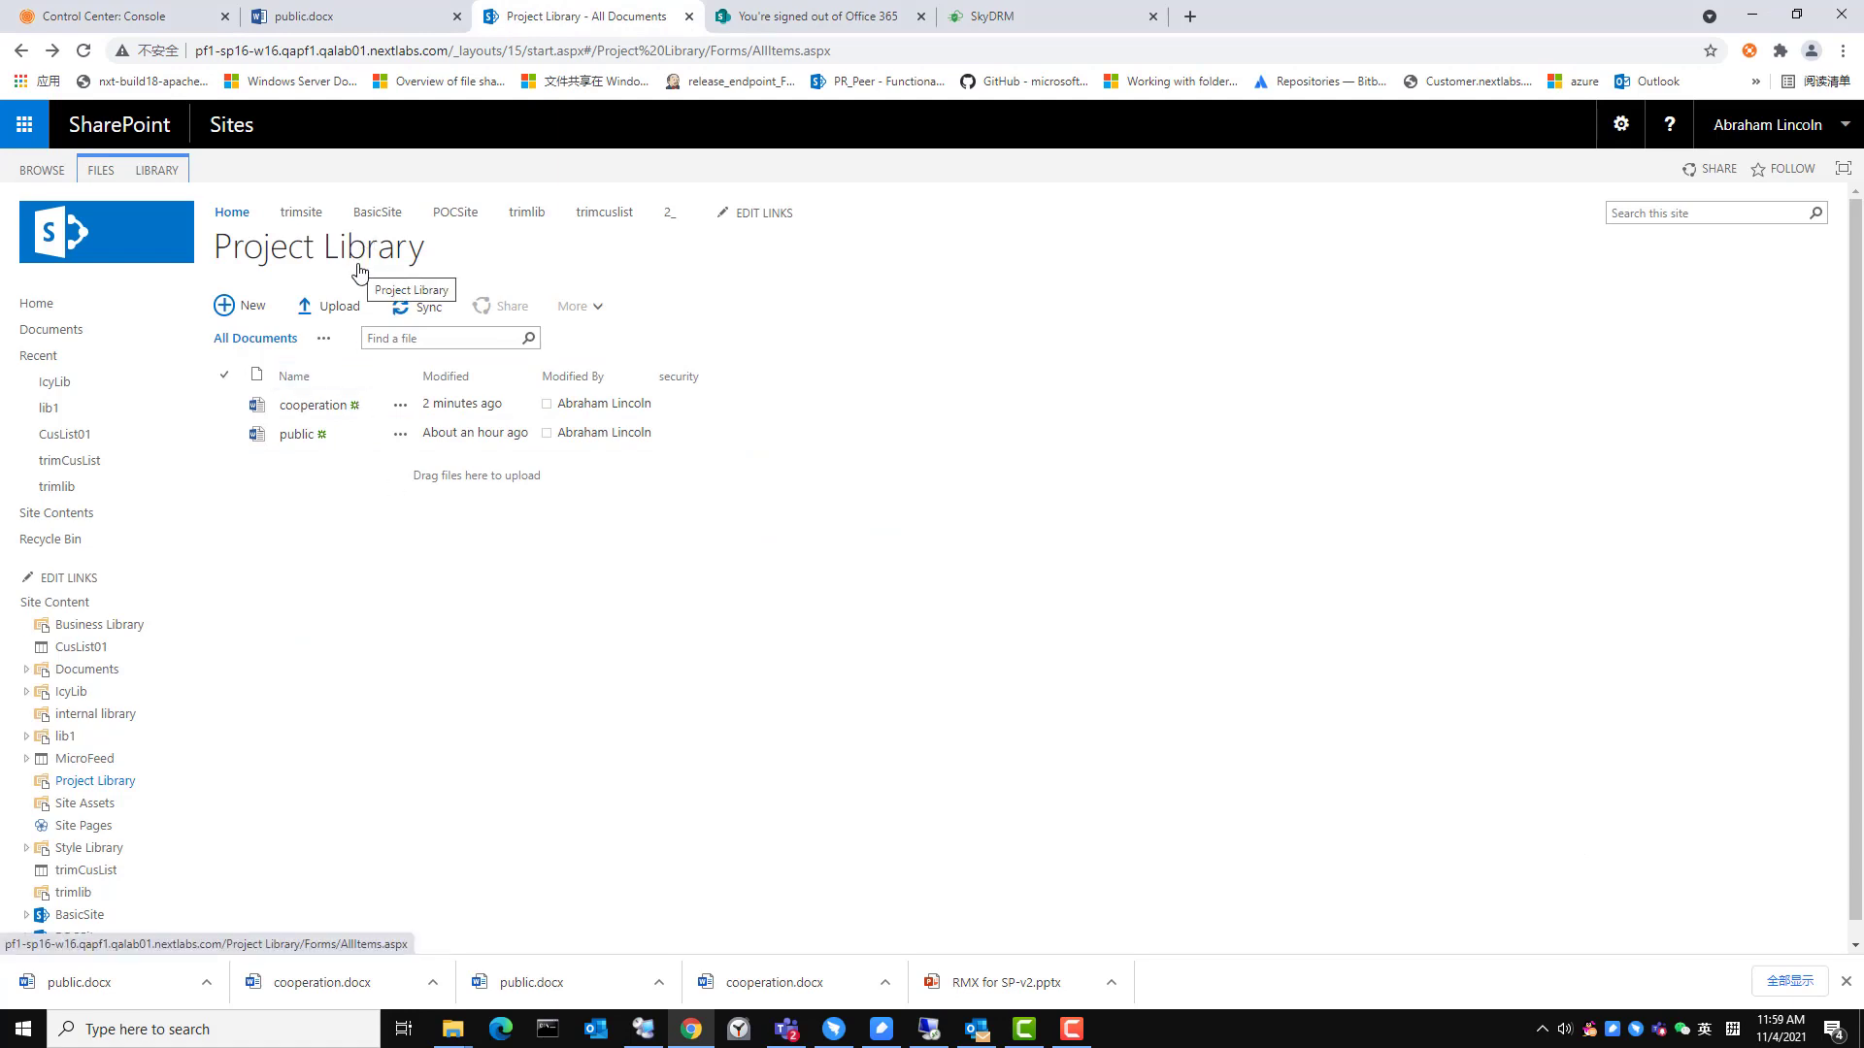
click(400, 434)
click(632, 708)
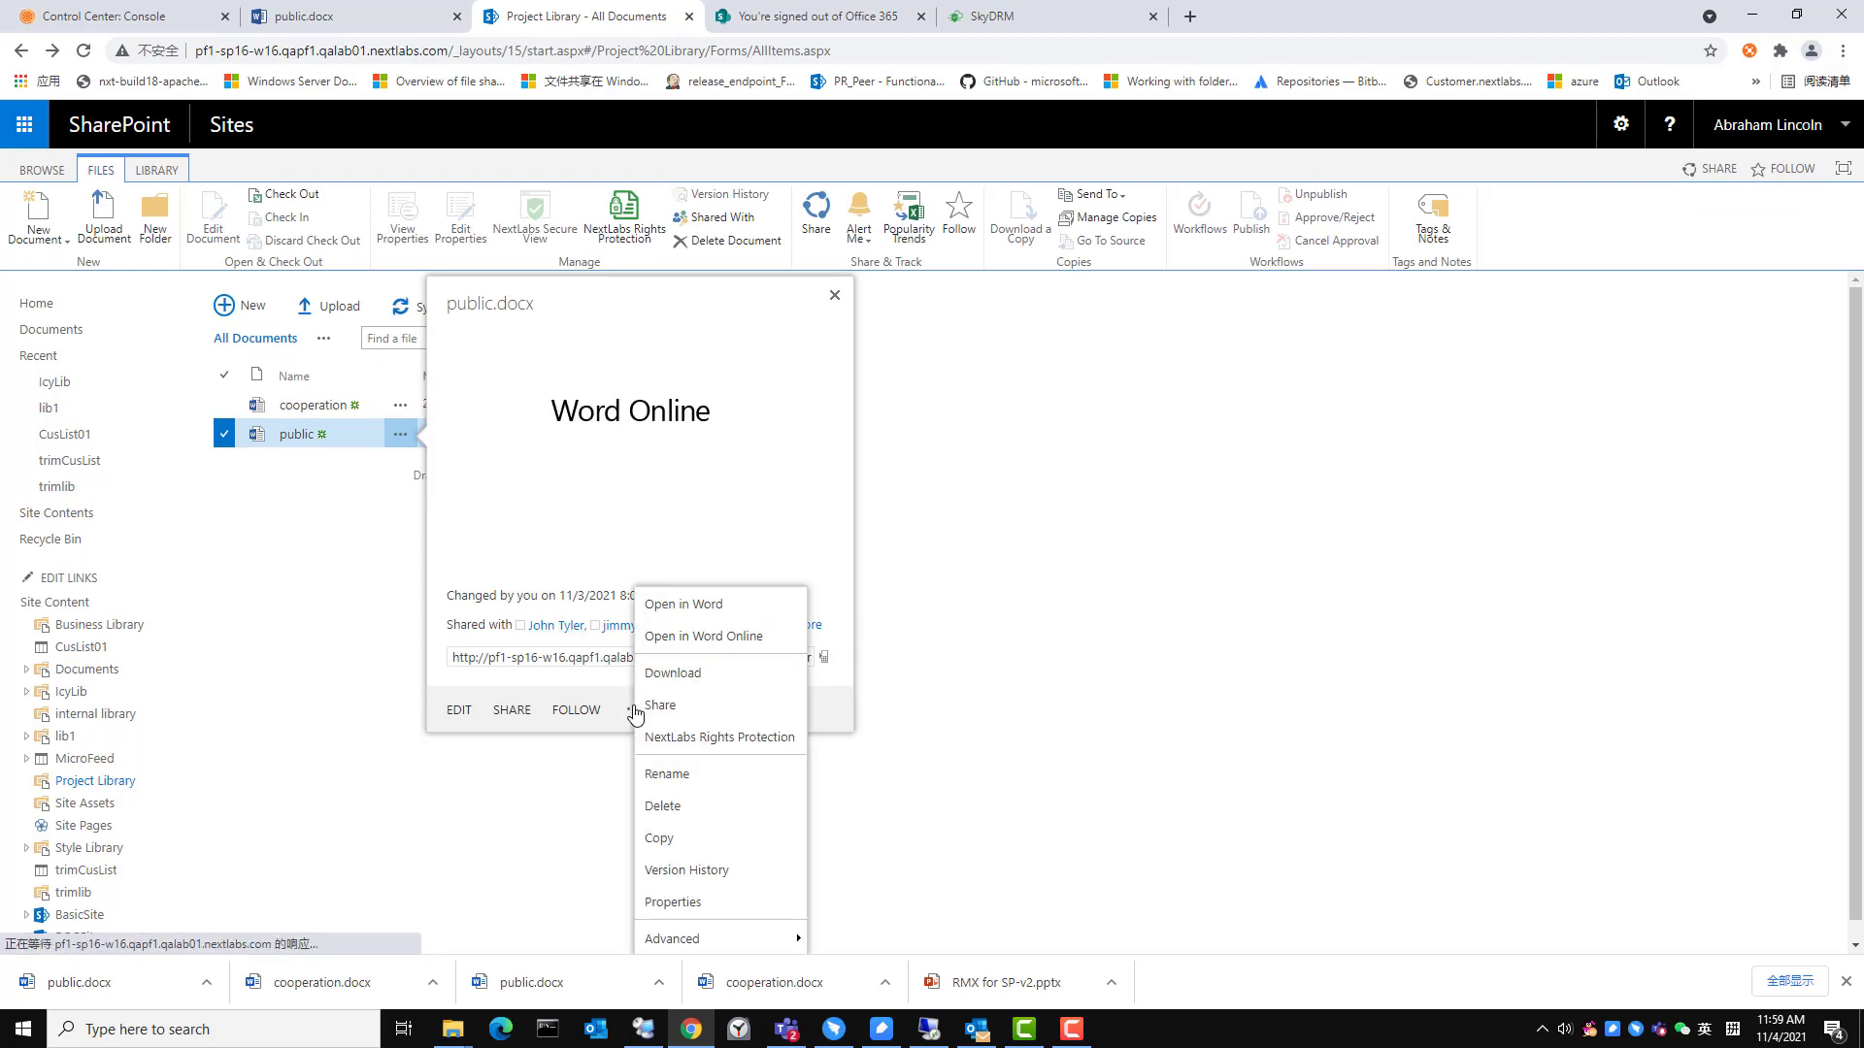
click(668, 673)
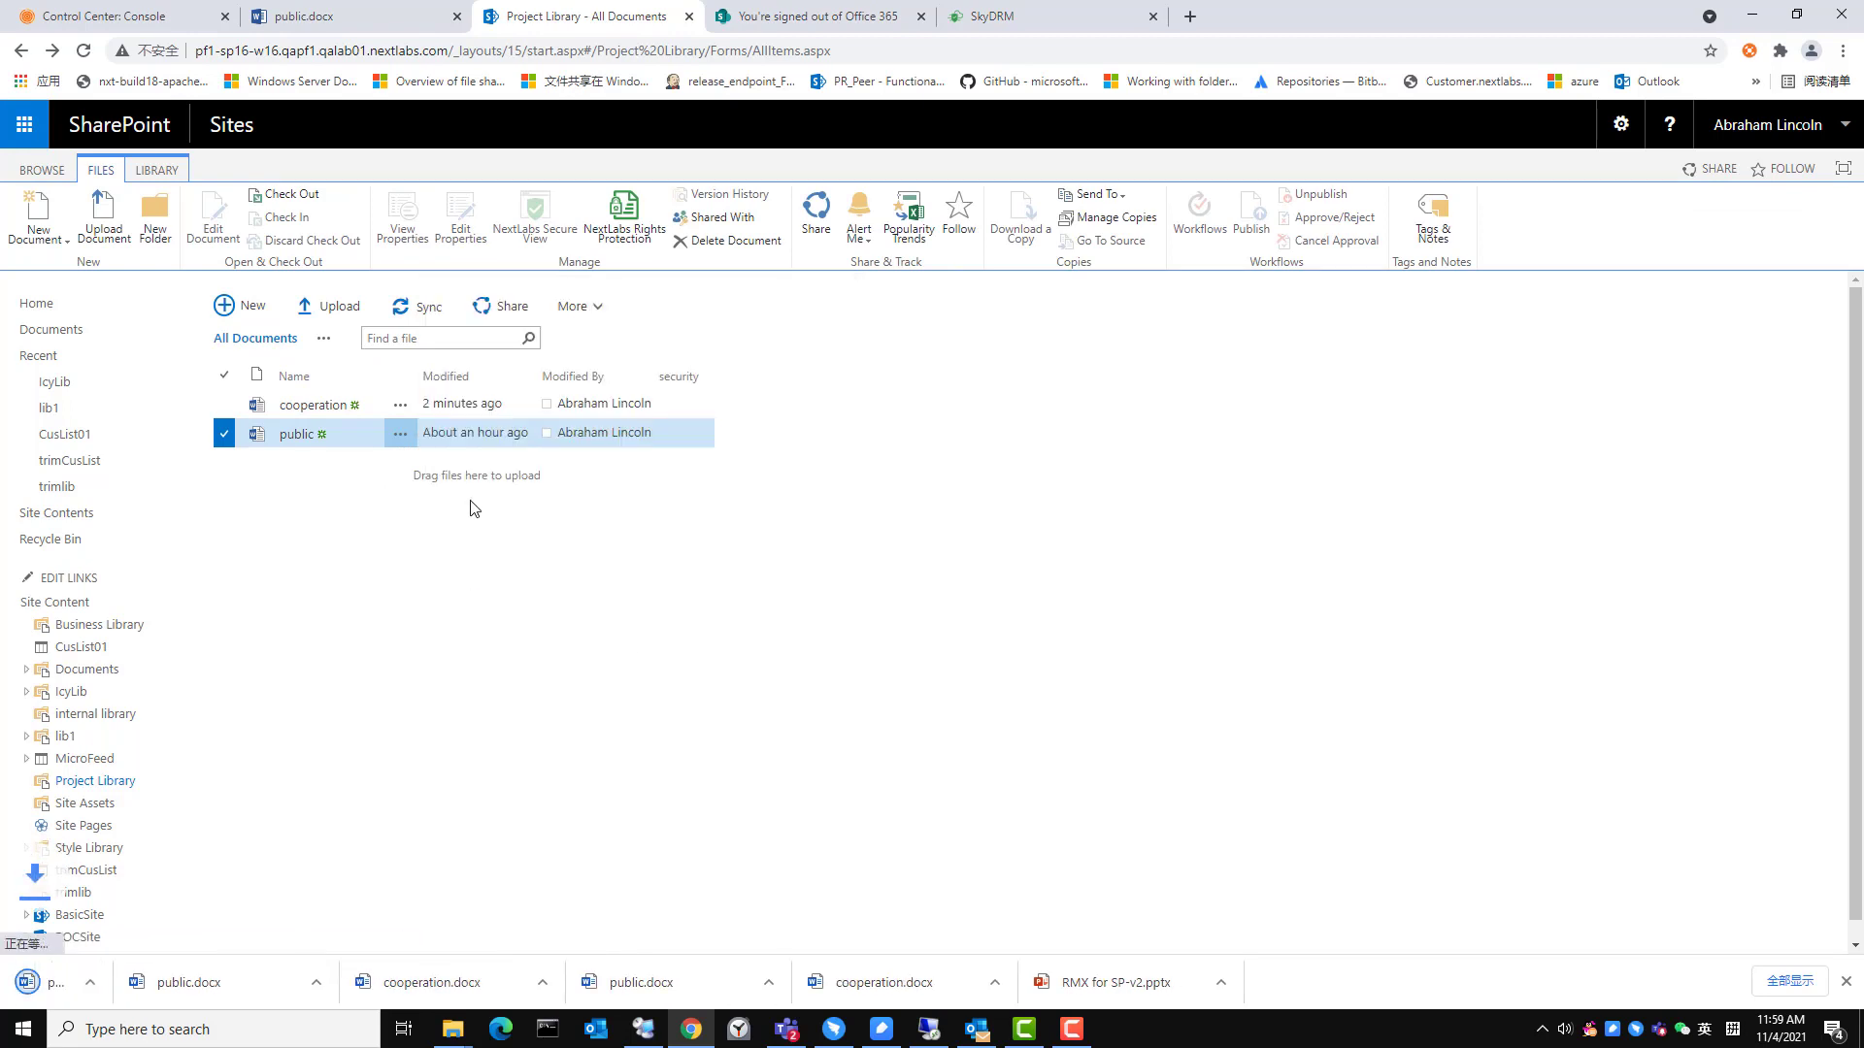
click(400, 405)
click(633, 708)
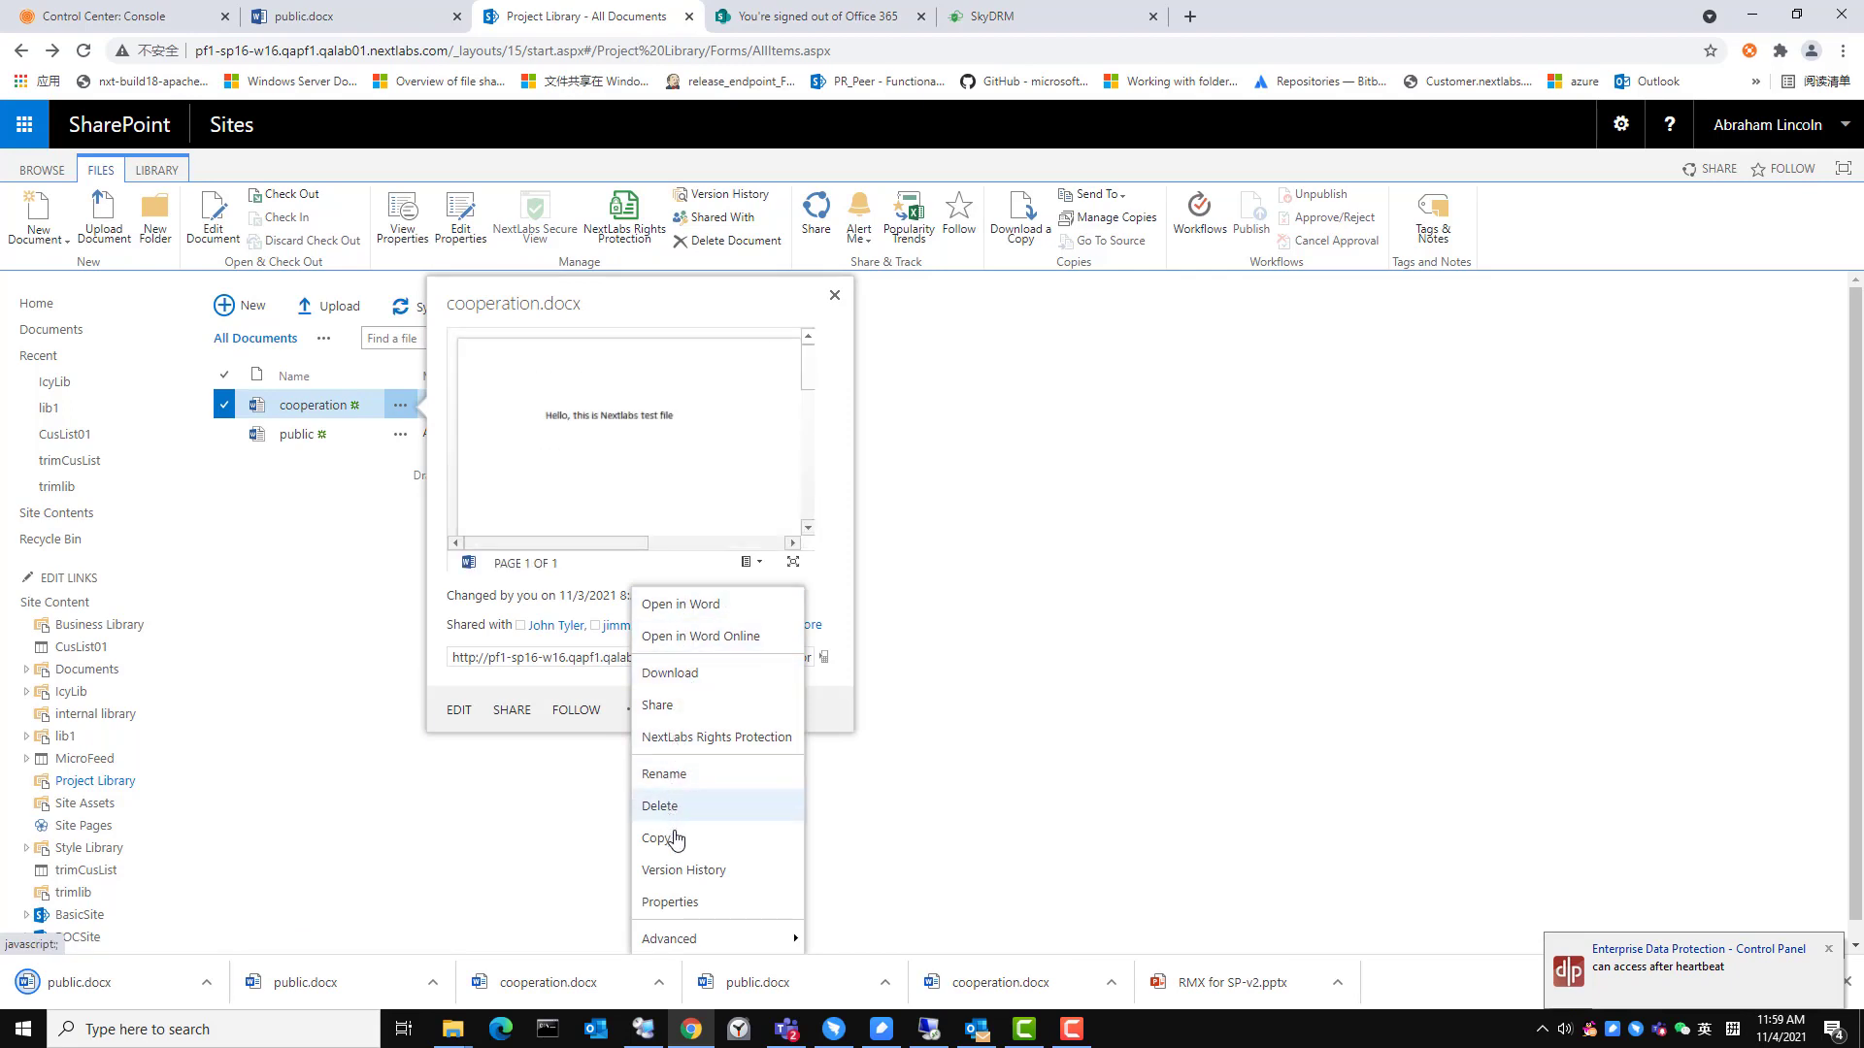
click(676, 679)
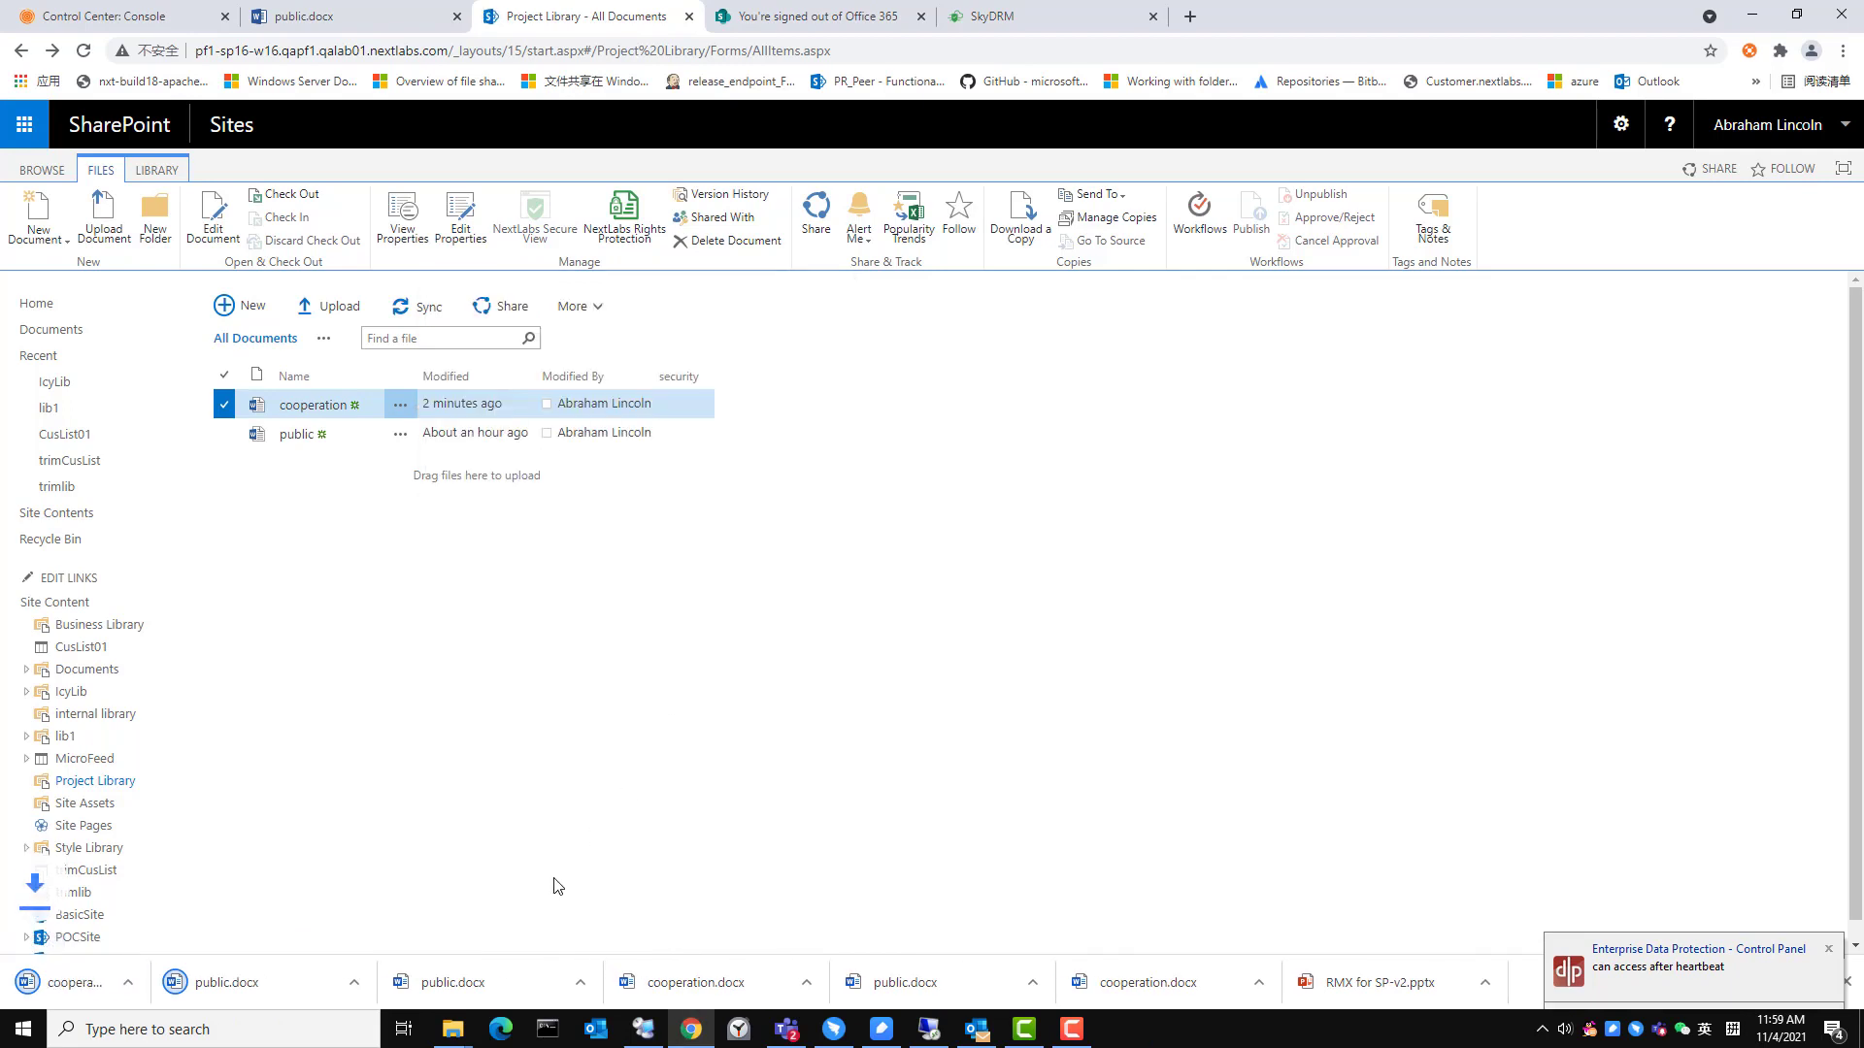
Step: Open the downloaded public.docx in Word, inspect its ContentTypeId custom property, and close the document
mouse_move(455, 1036)
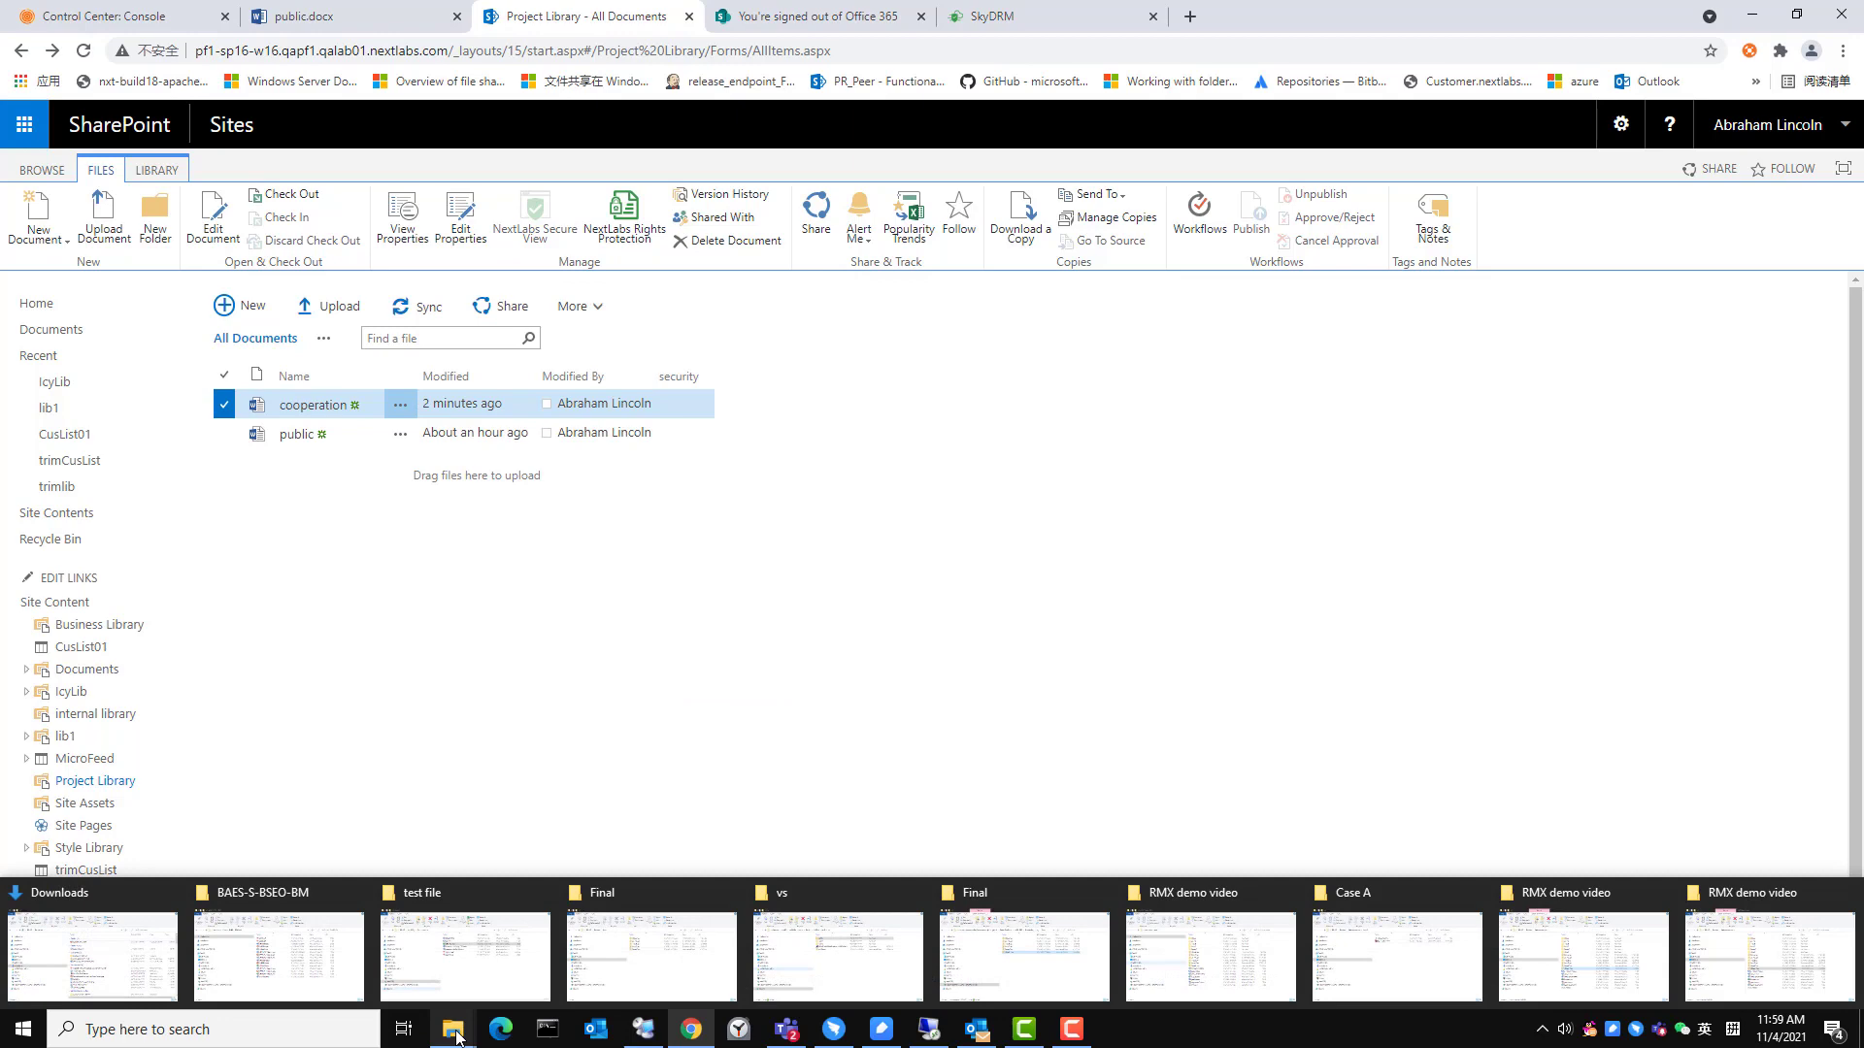
click(97, 947)
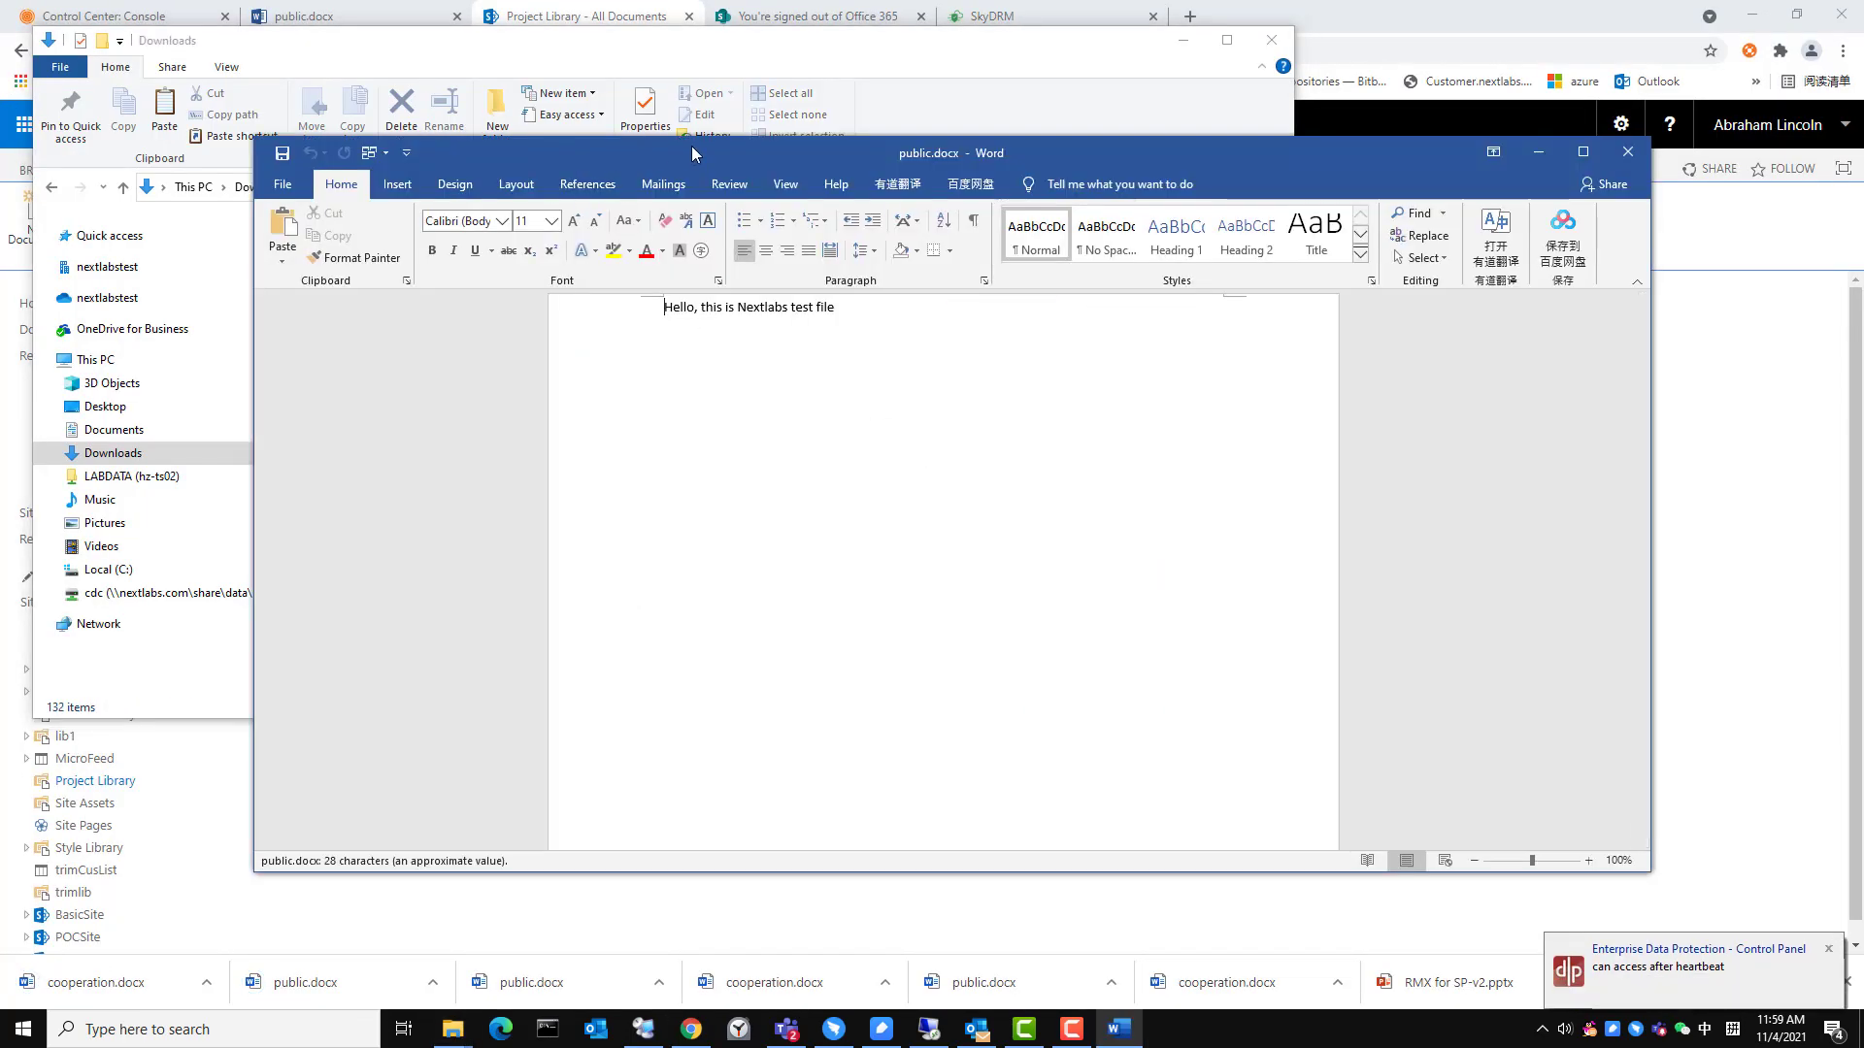
click(283, 191)
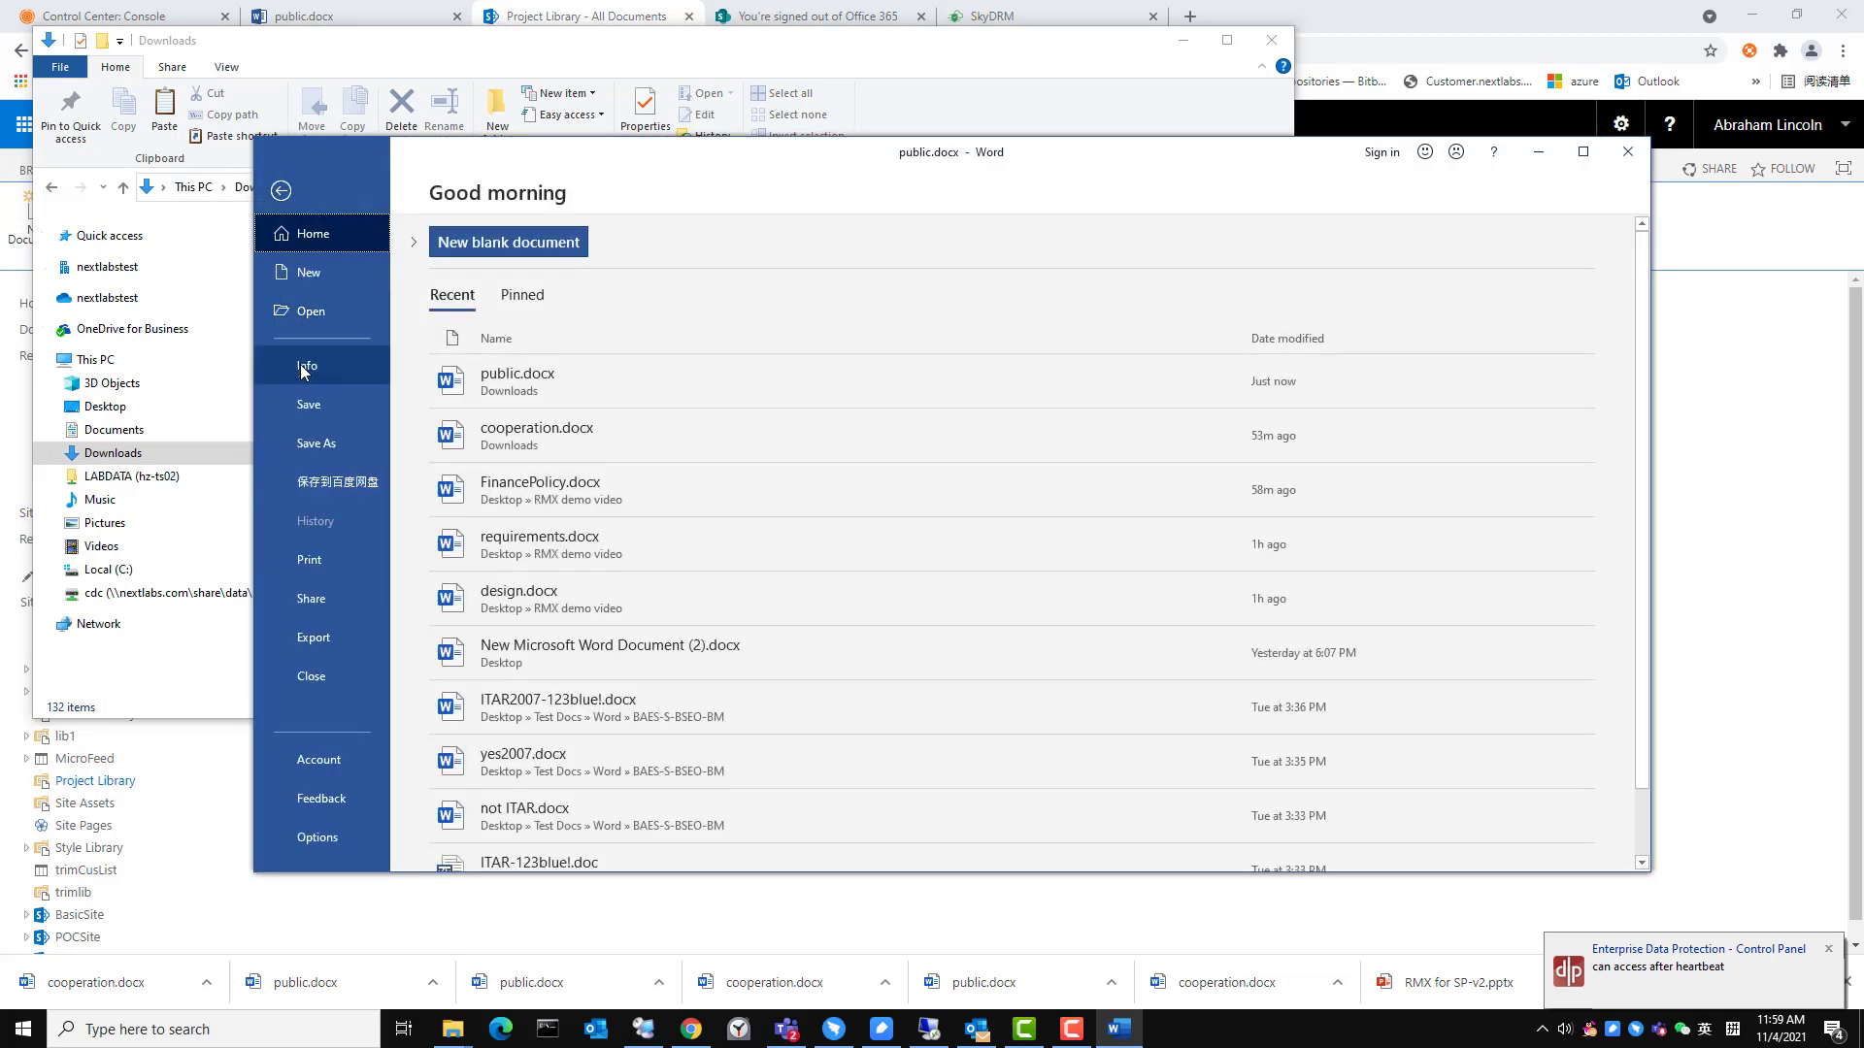
click(301, 366)
click(1084, 373)
click(1107, 398)
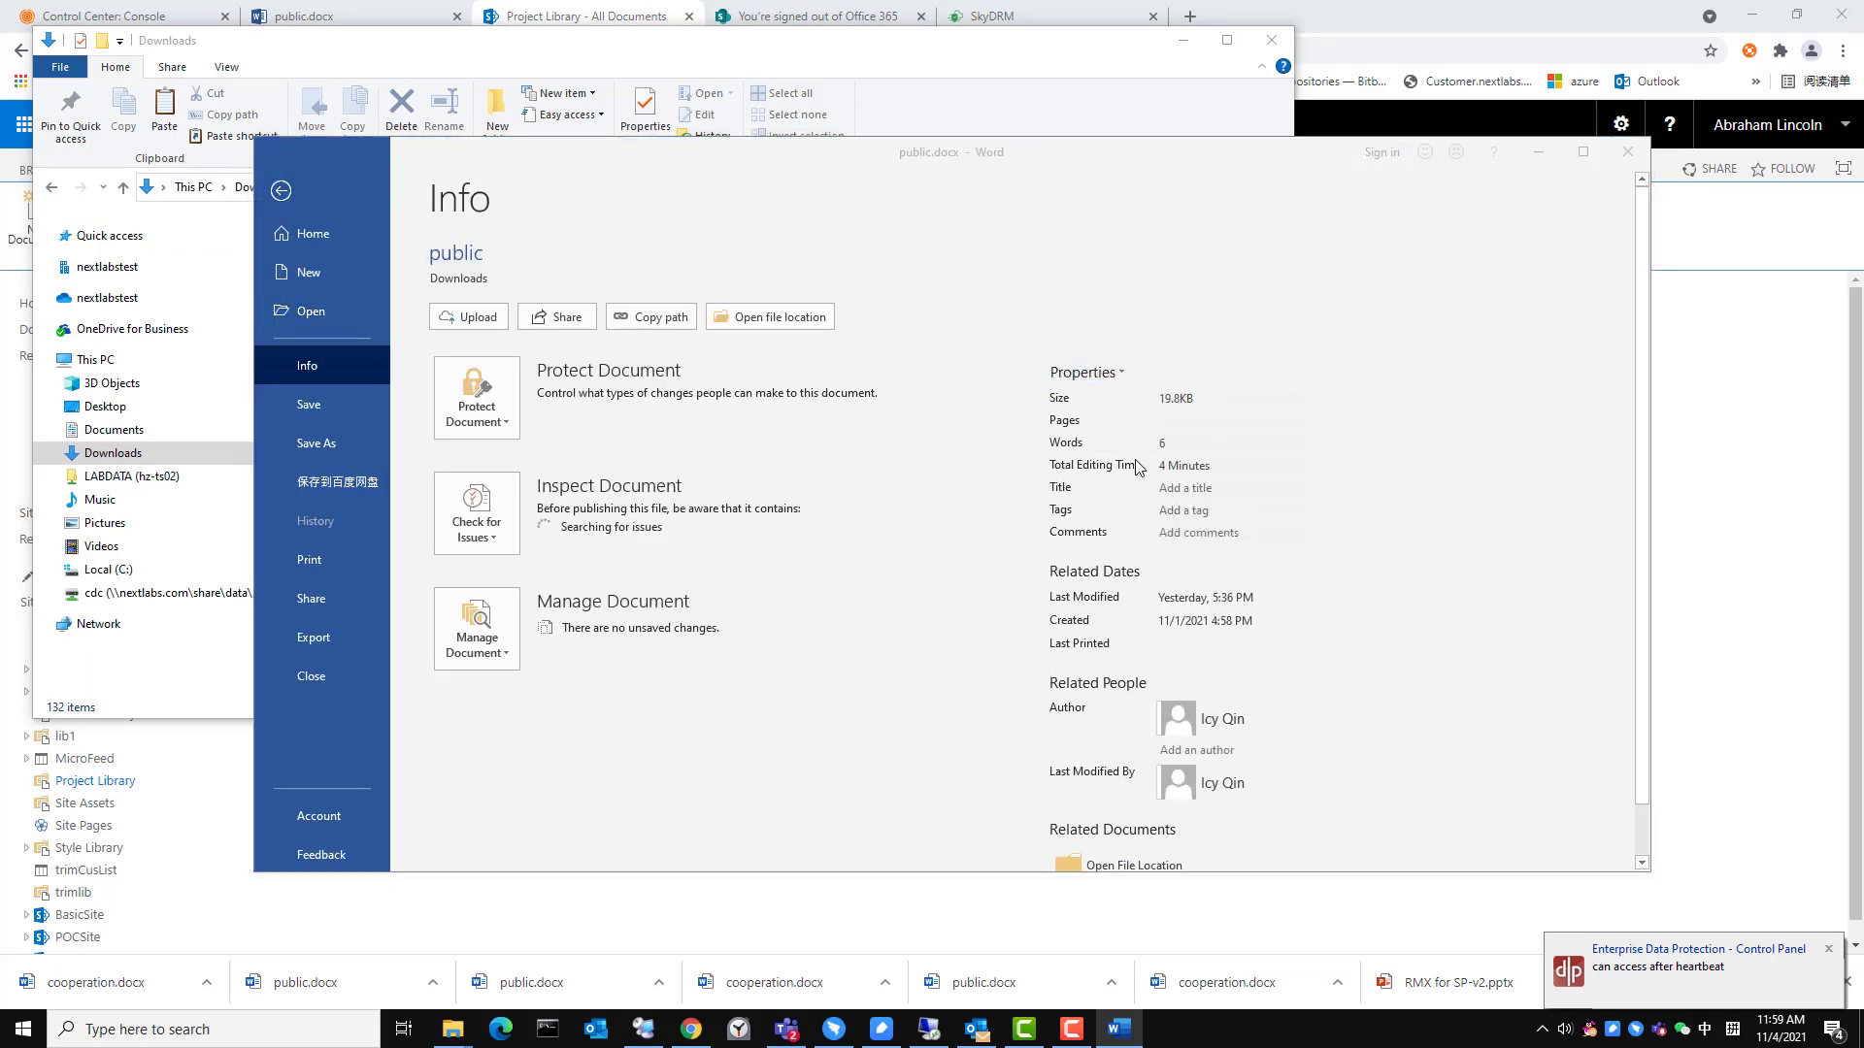
click(1011, 327)
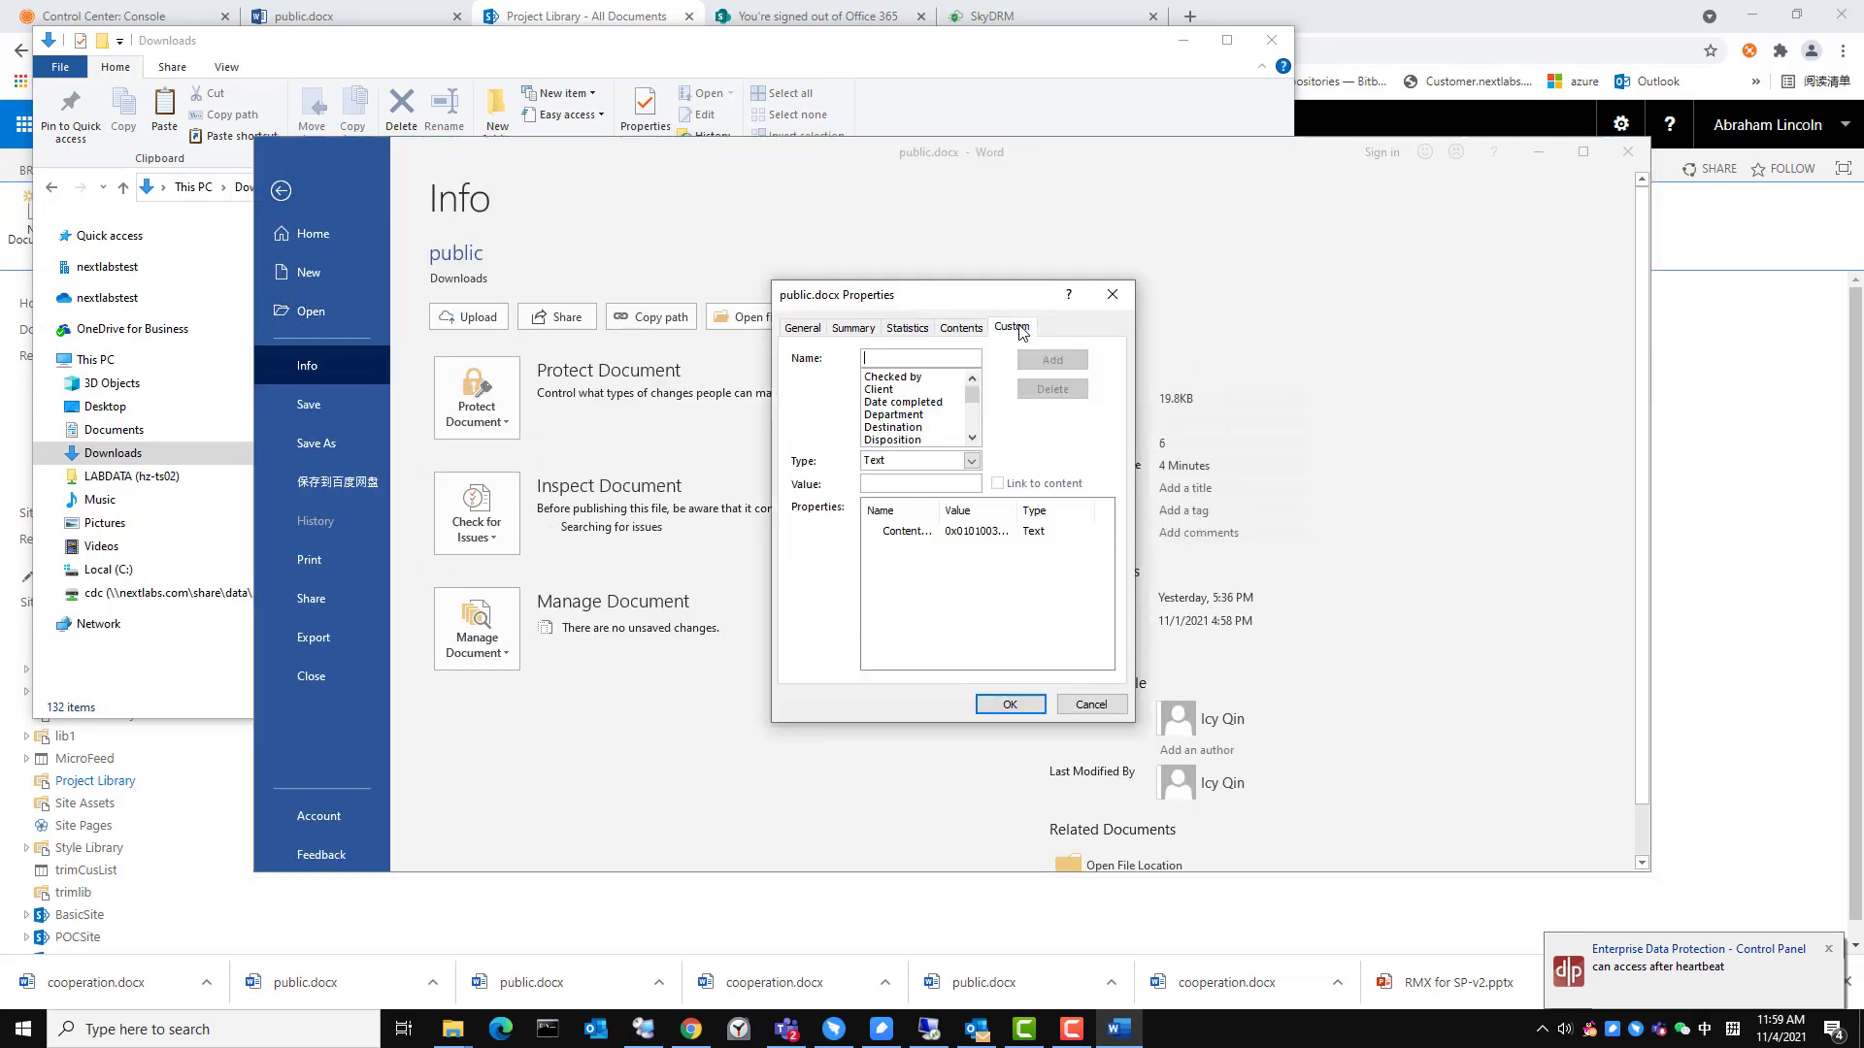
click(896, 532)
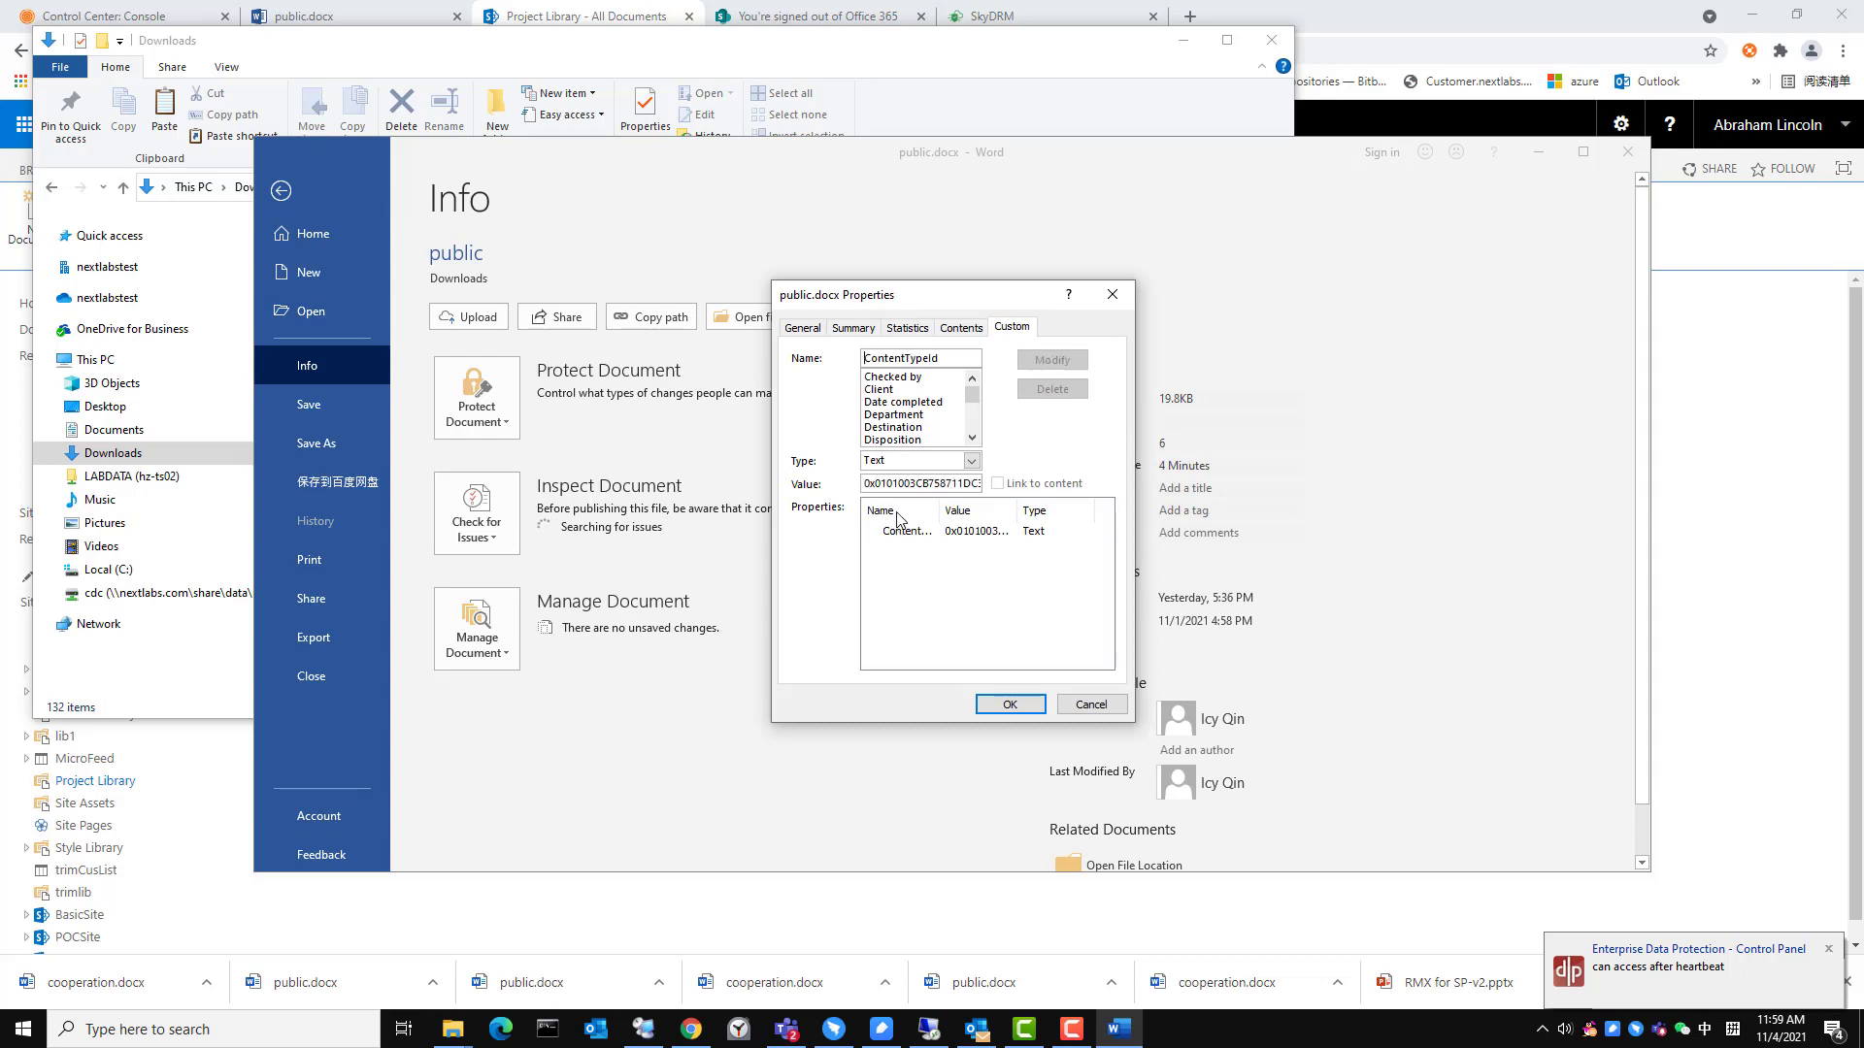
click(1008, 706)
click(1627, 151)
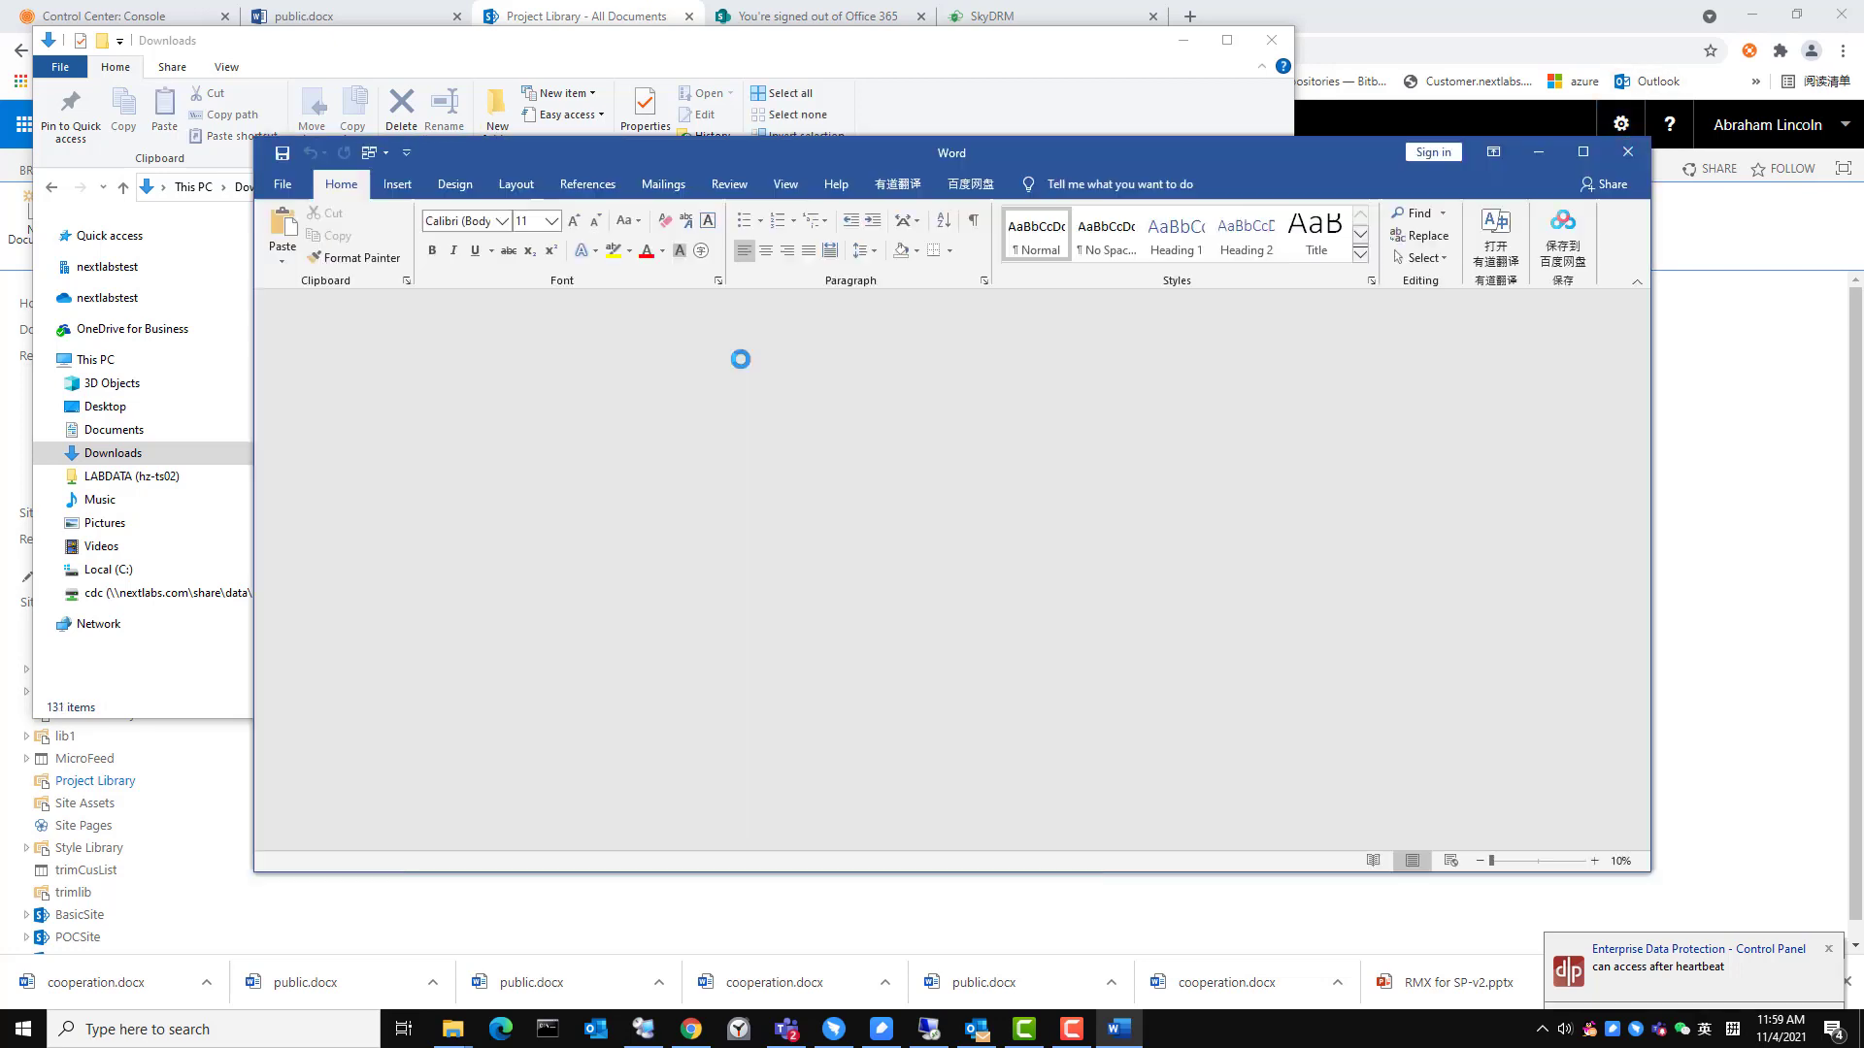
Step: Open the downloaded cooperation.docx in Word, inspect its ContentTypeId custom property, and return to the Project Library
click(550, 320)
double_click(550, 321)
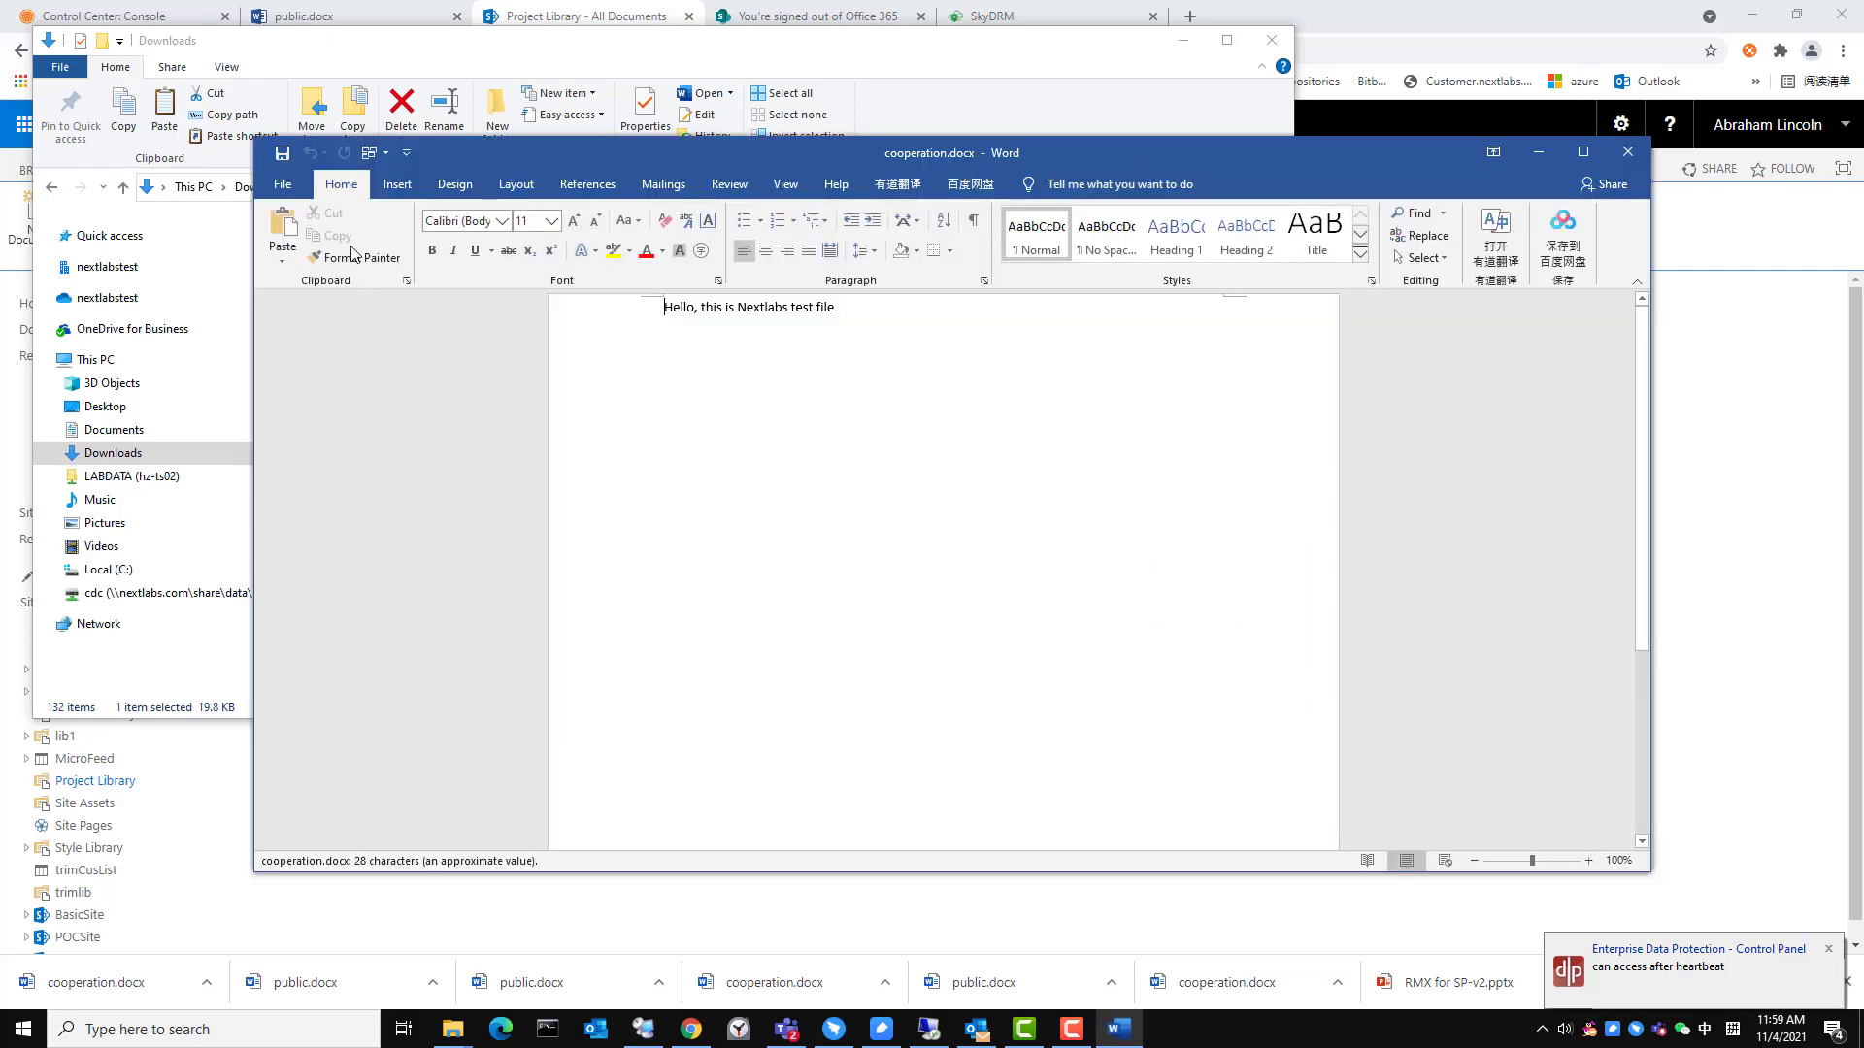
click(283, 184)
click(299, 364)
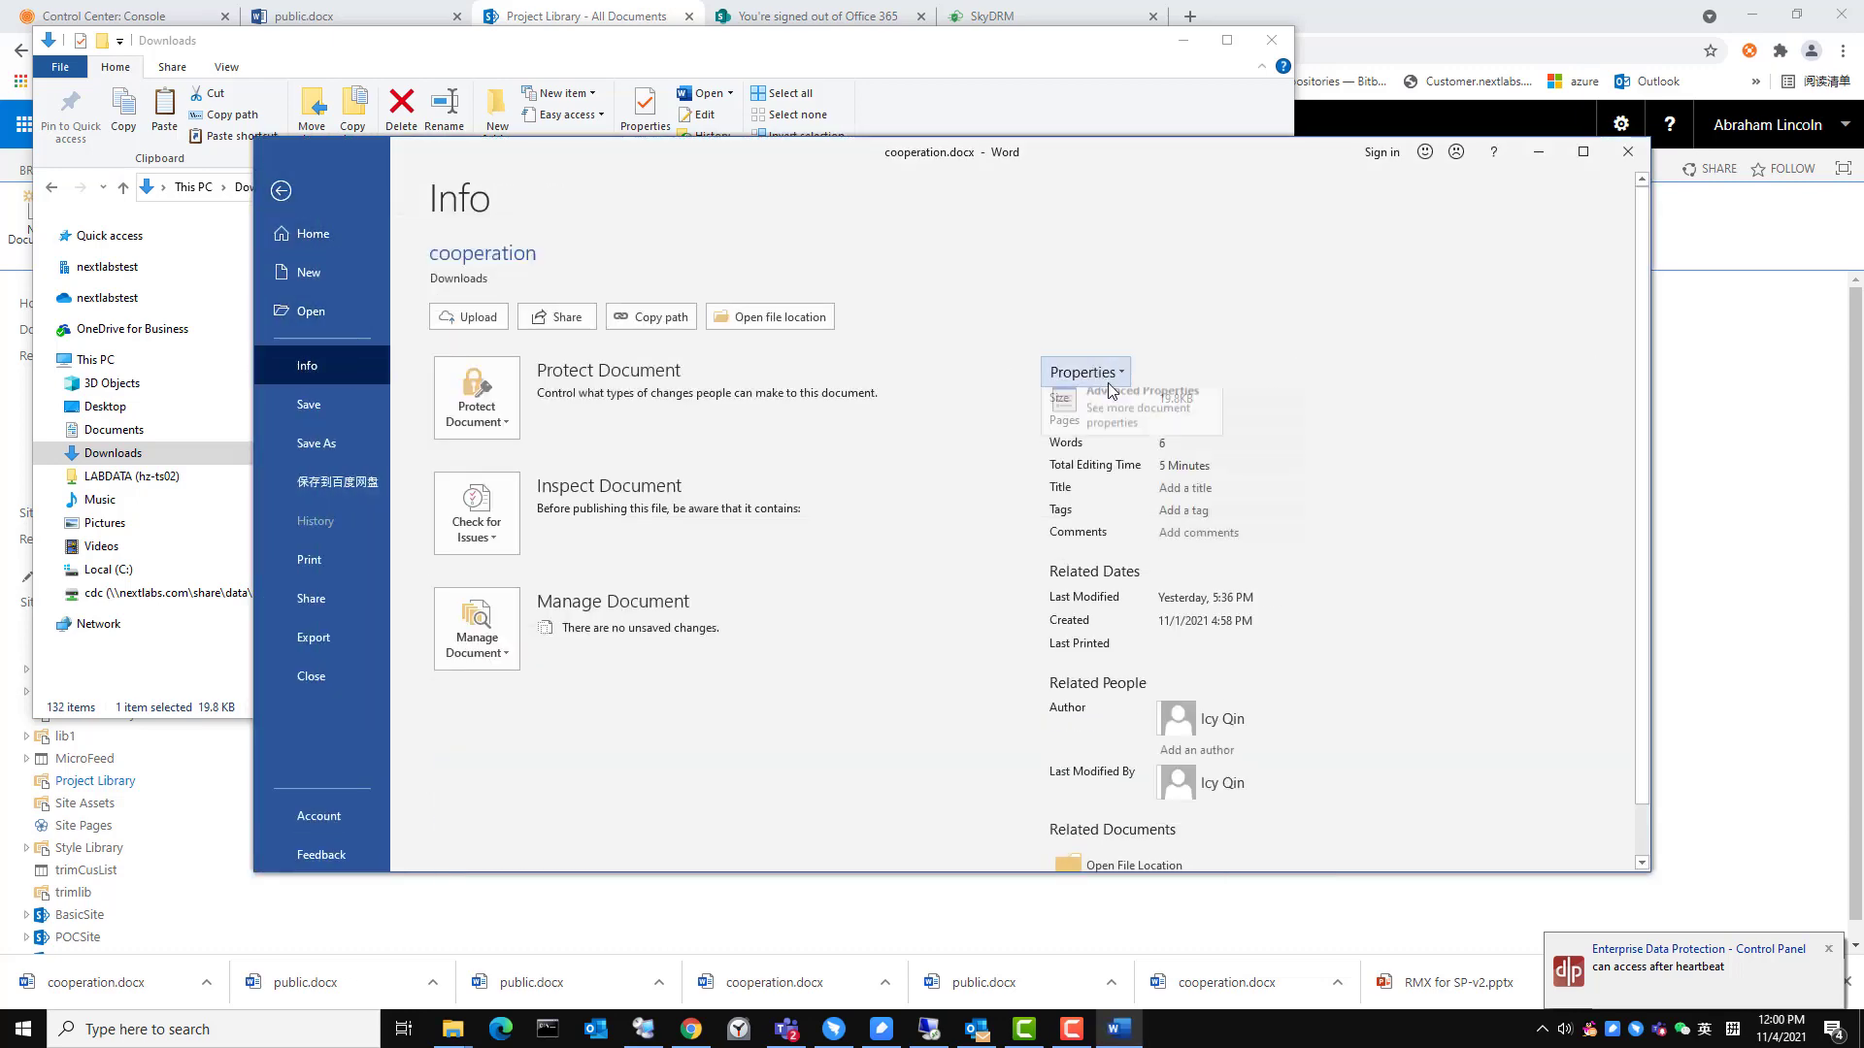
click(1085, 371)
click(1120, 391)
click(1012, 328)
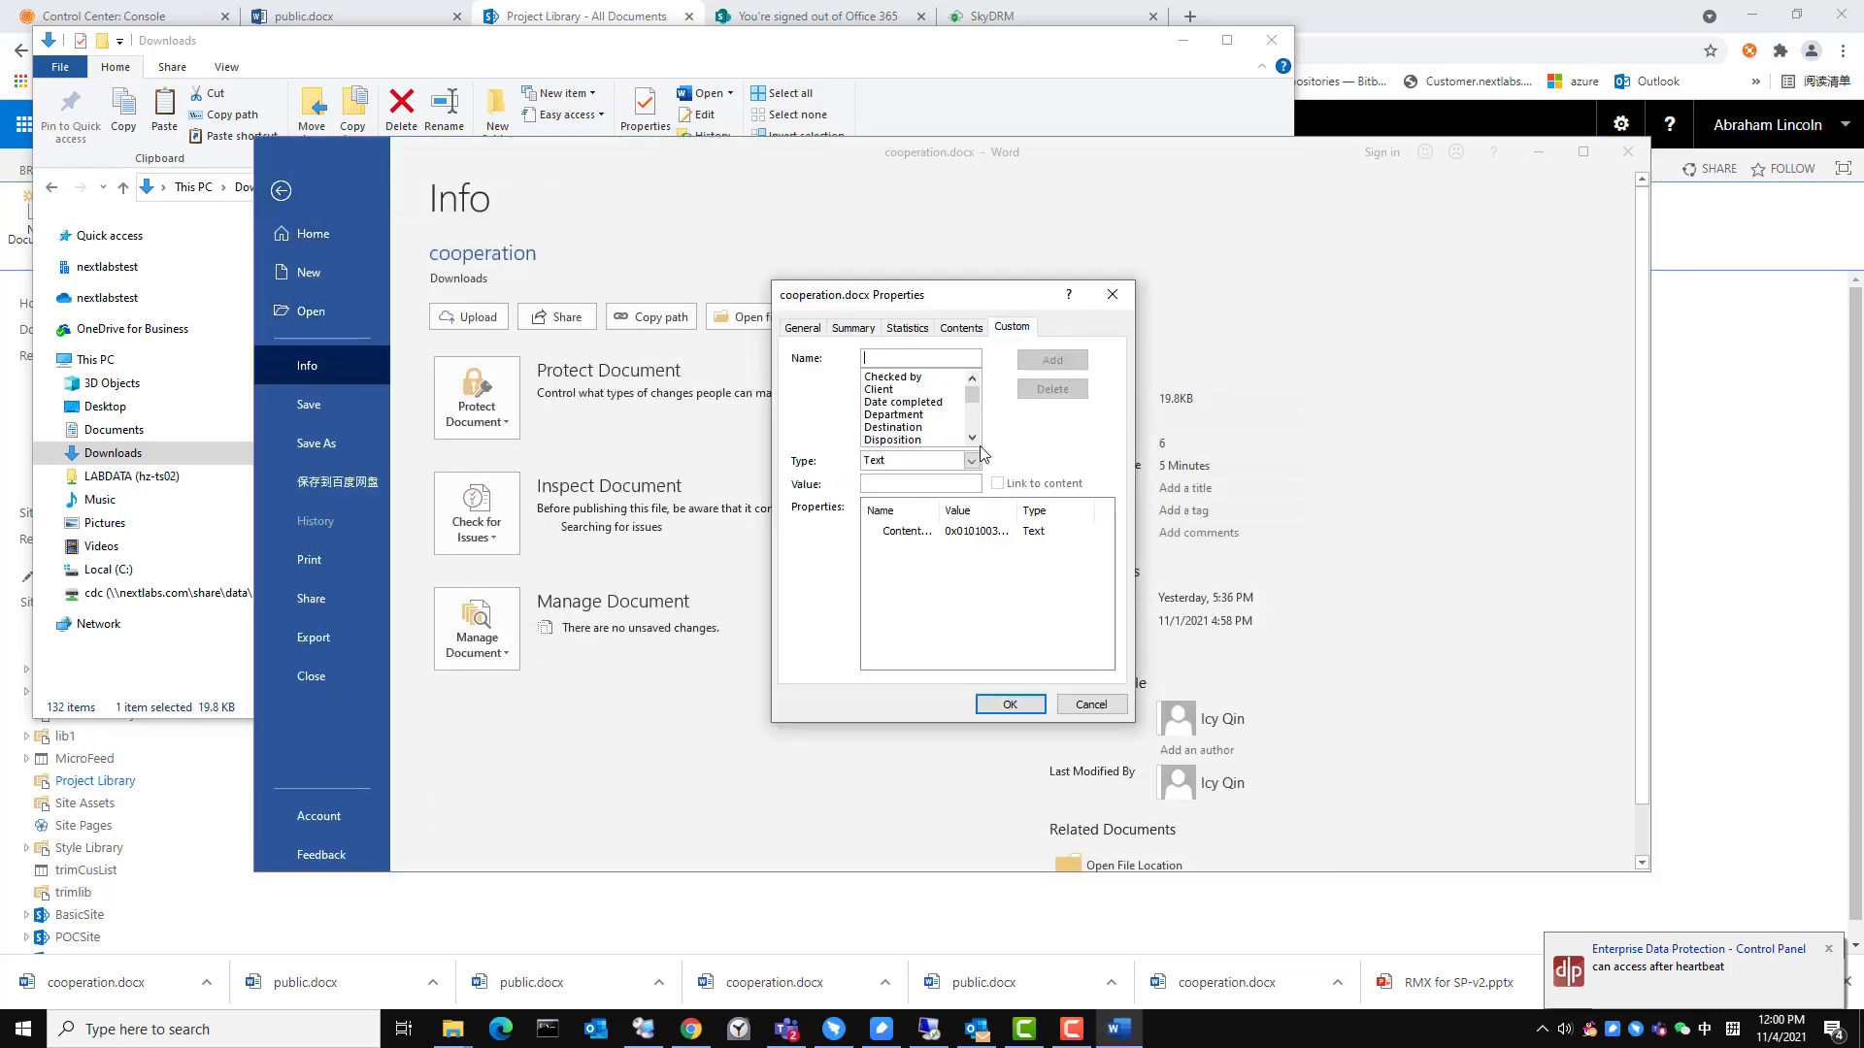
click(902, 532)
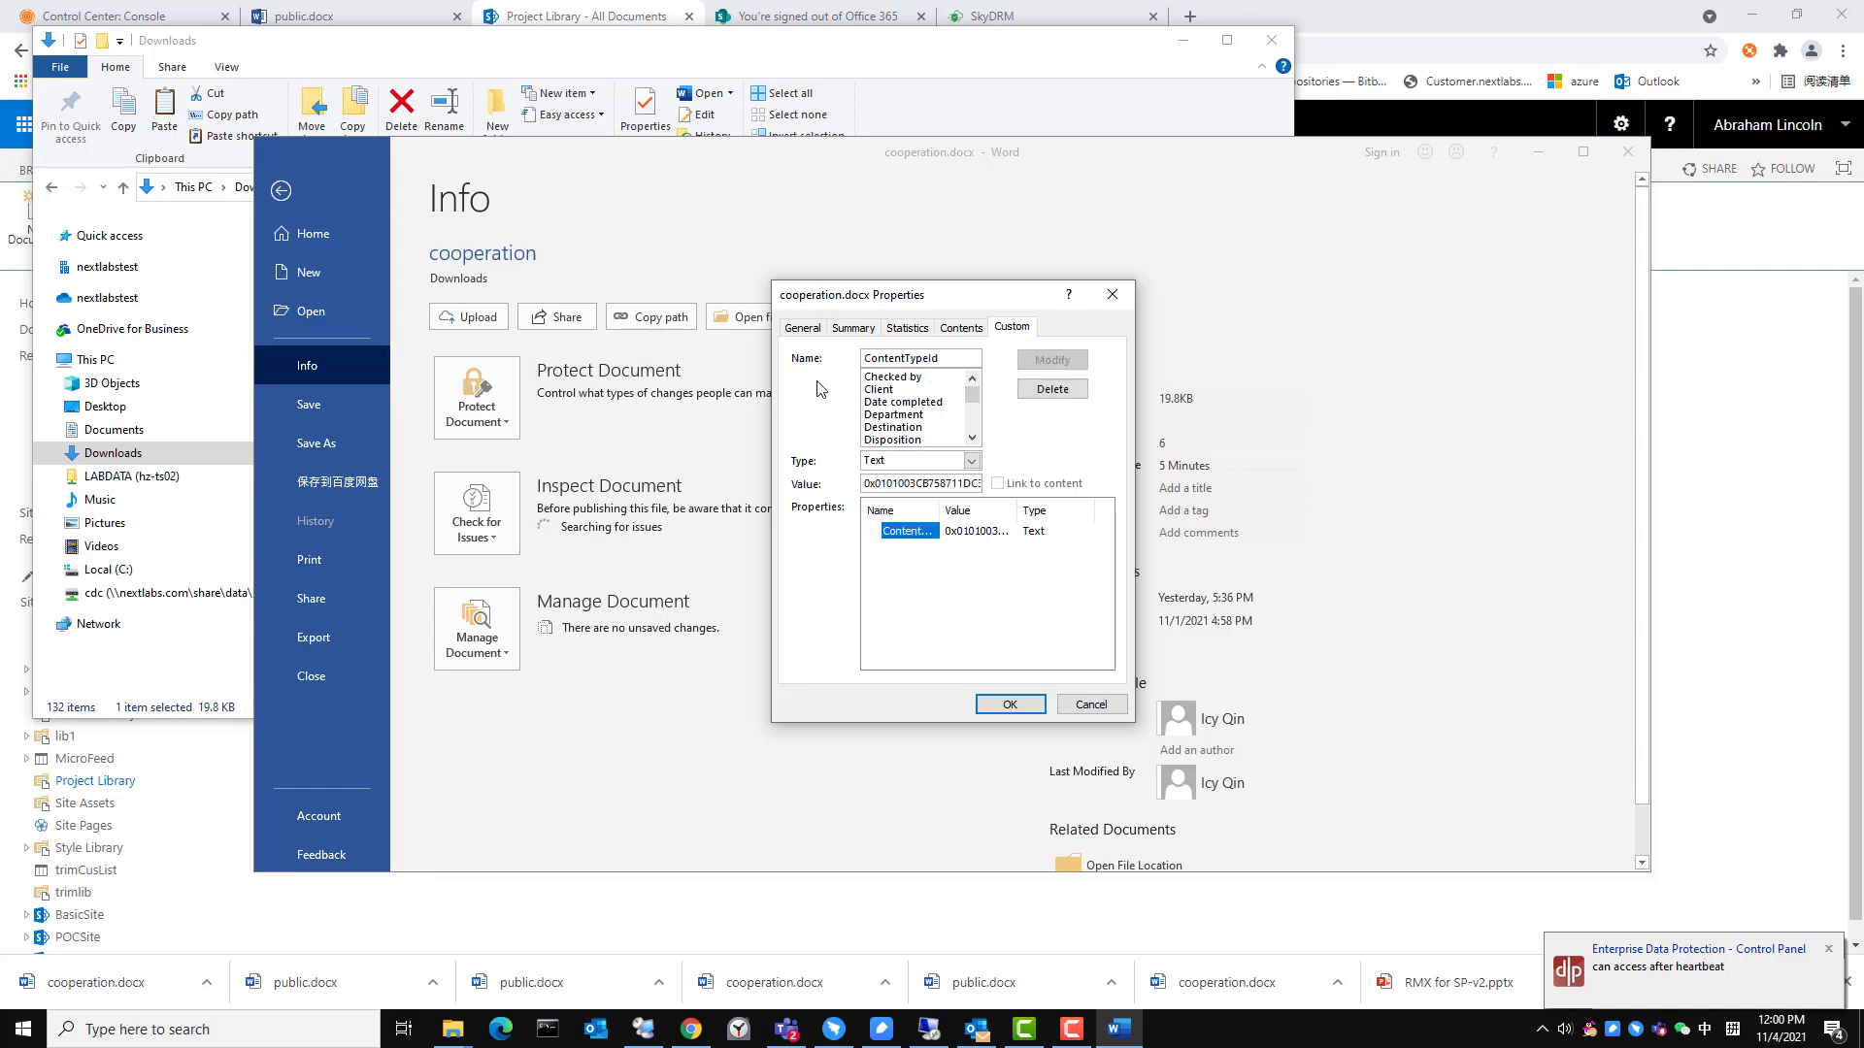
click(983, 704)
click(1631, 154)
click(1068, 819)
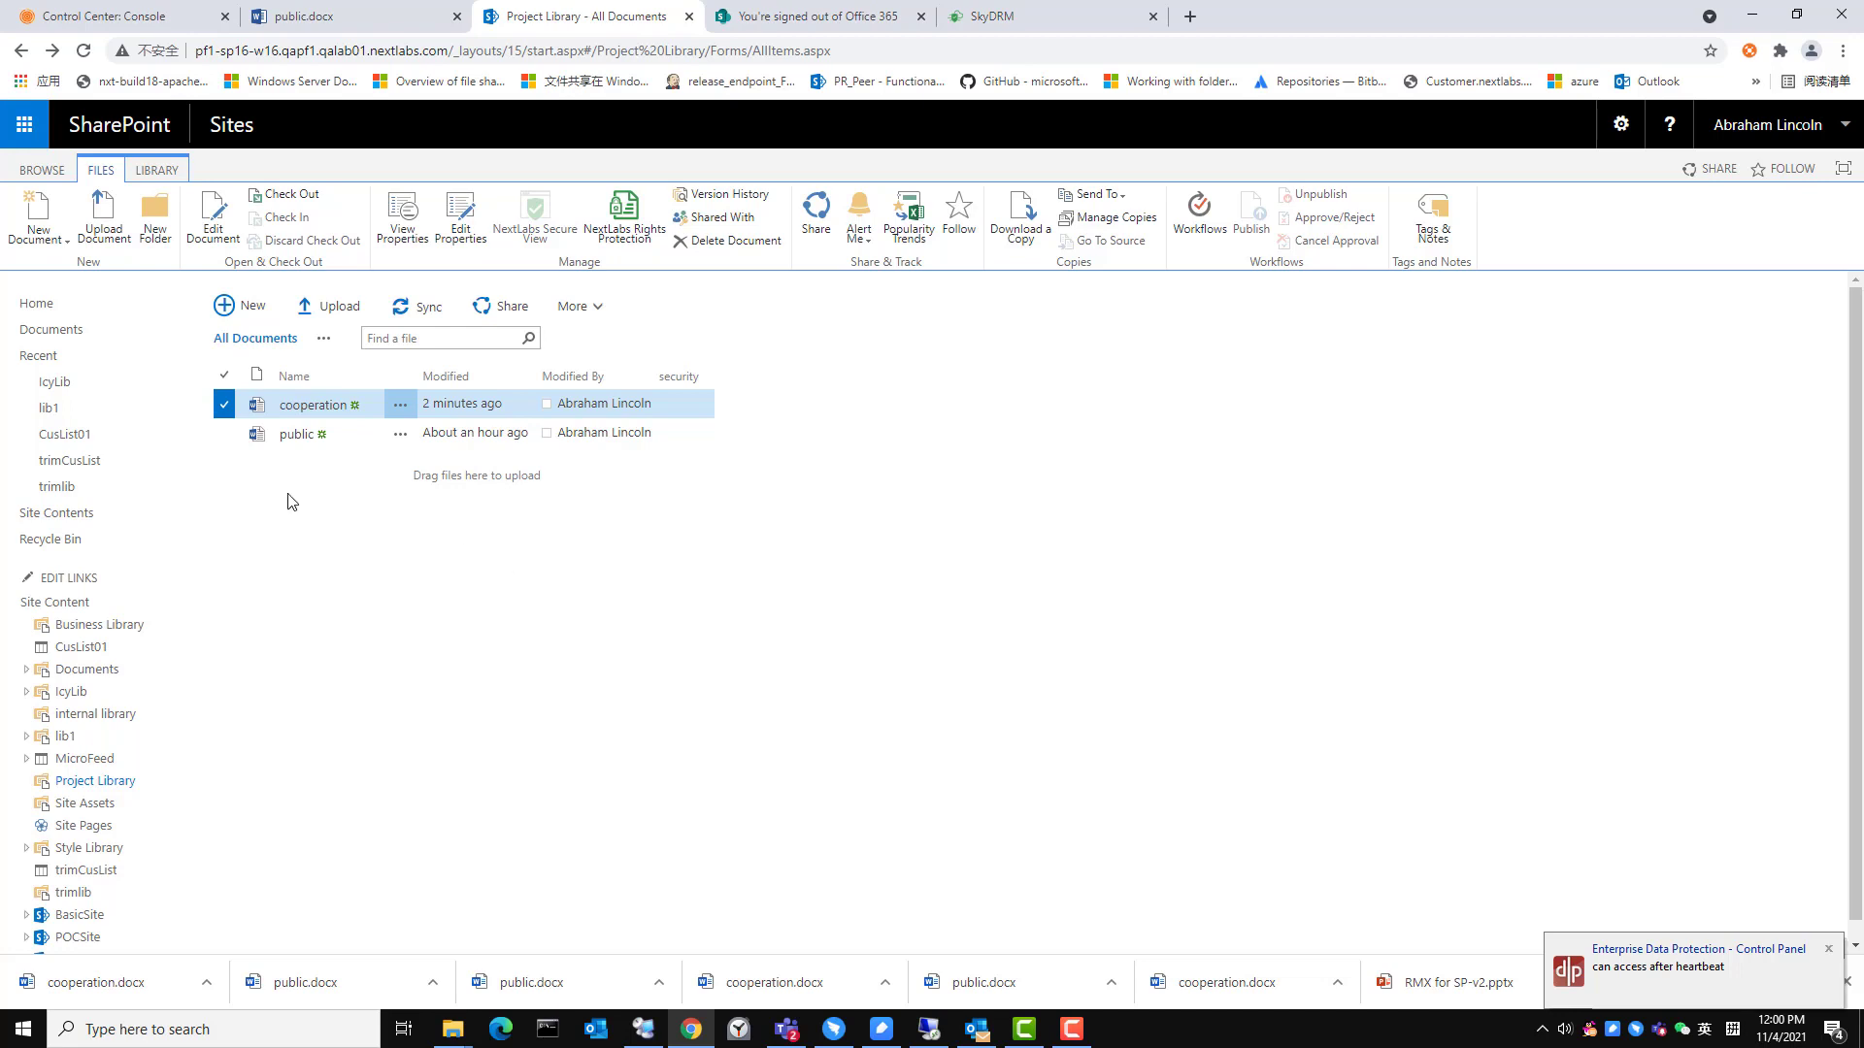
Step: Set the security column of cooperation.docx in the Project Library to yes and save its properties
click(400, 404)
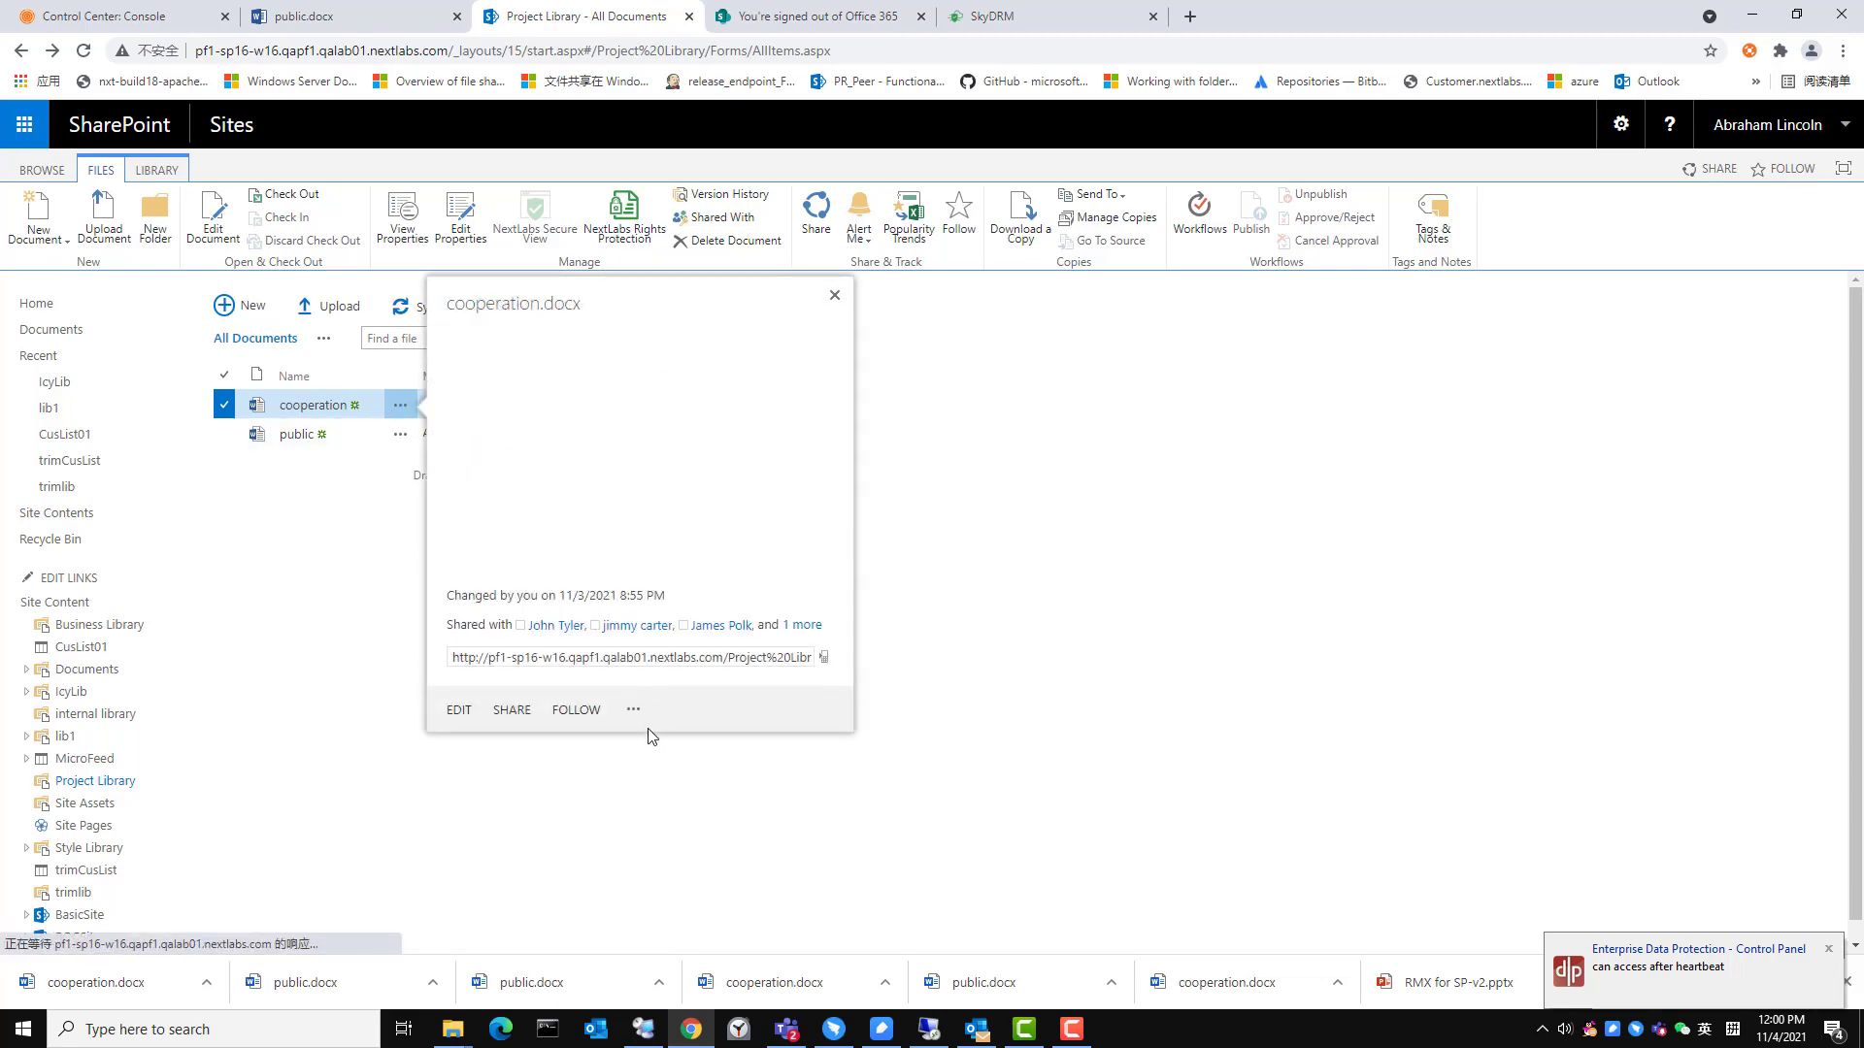
click(633, 710)
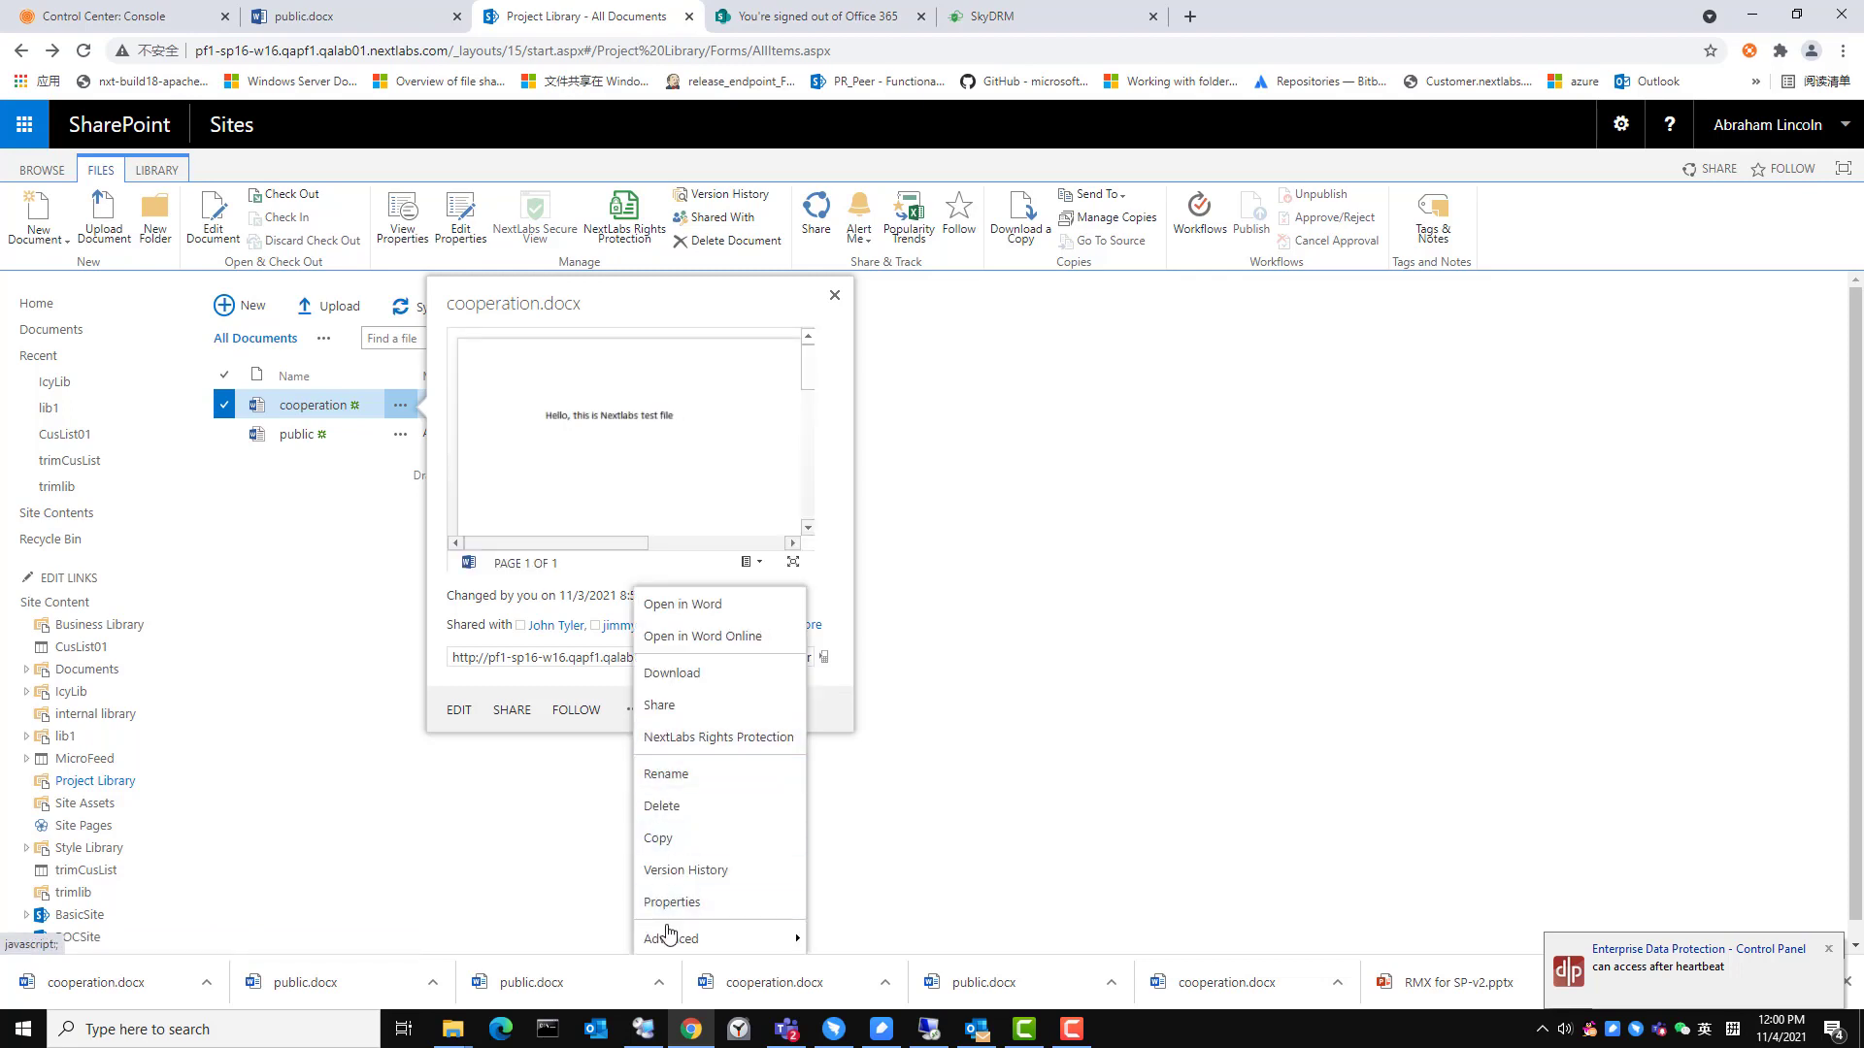
click(660, 902)
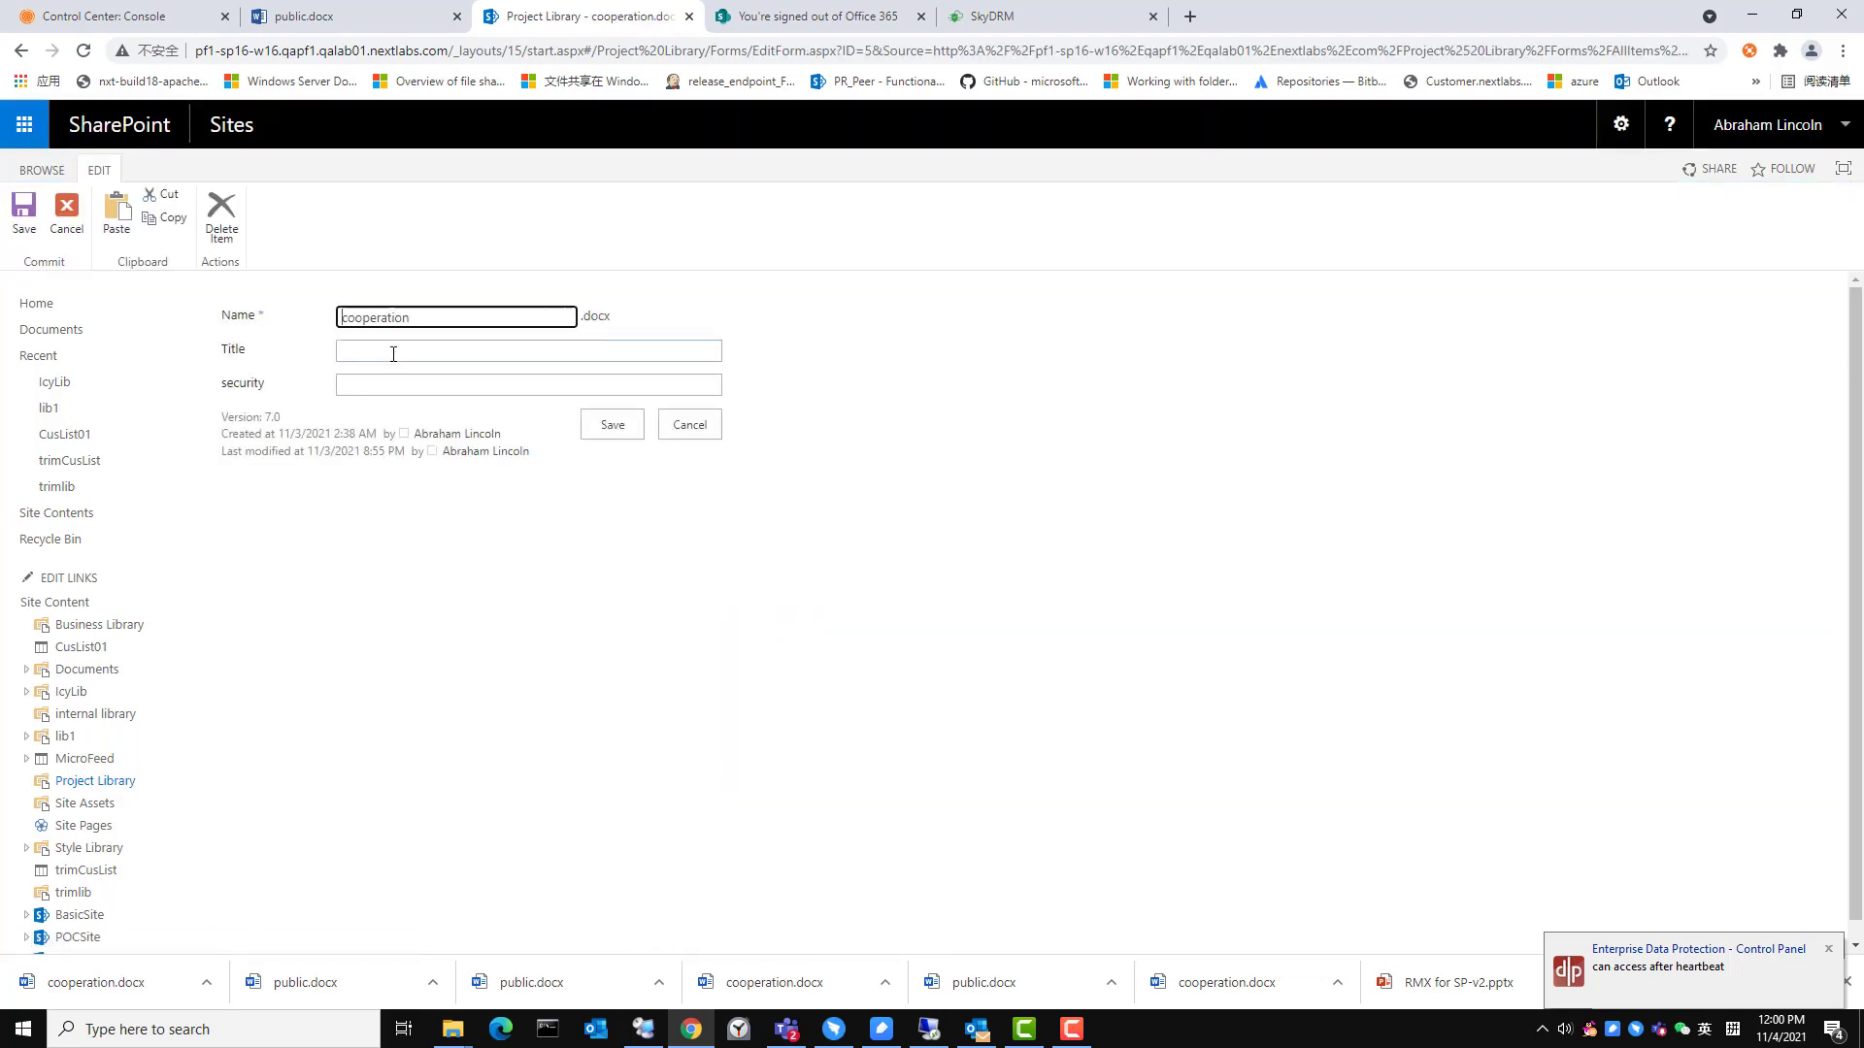
click(380, 386)
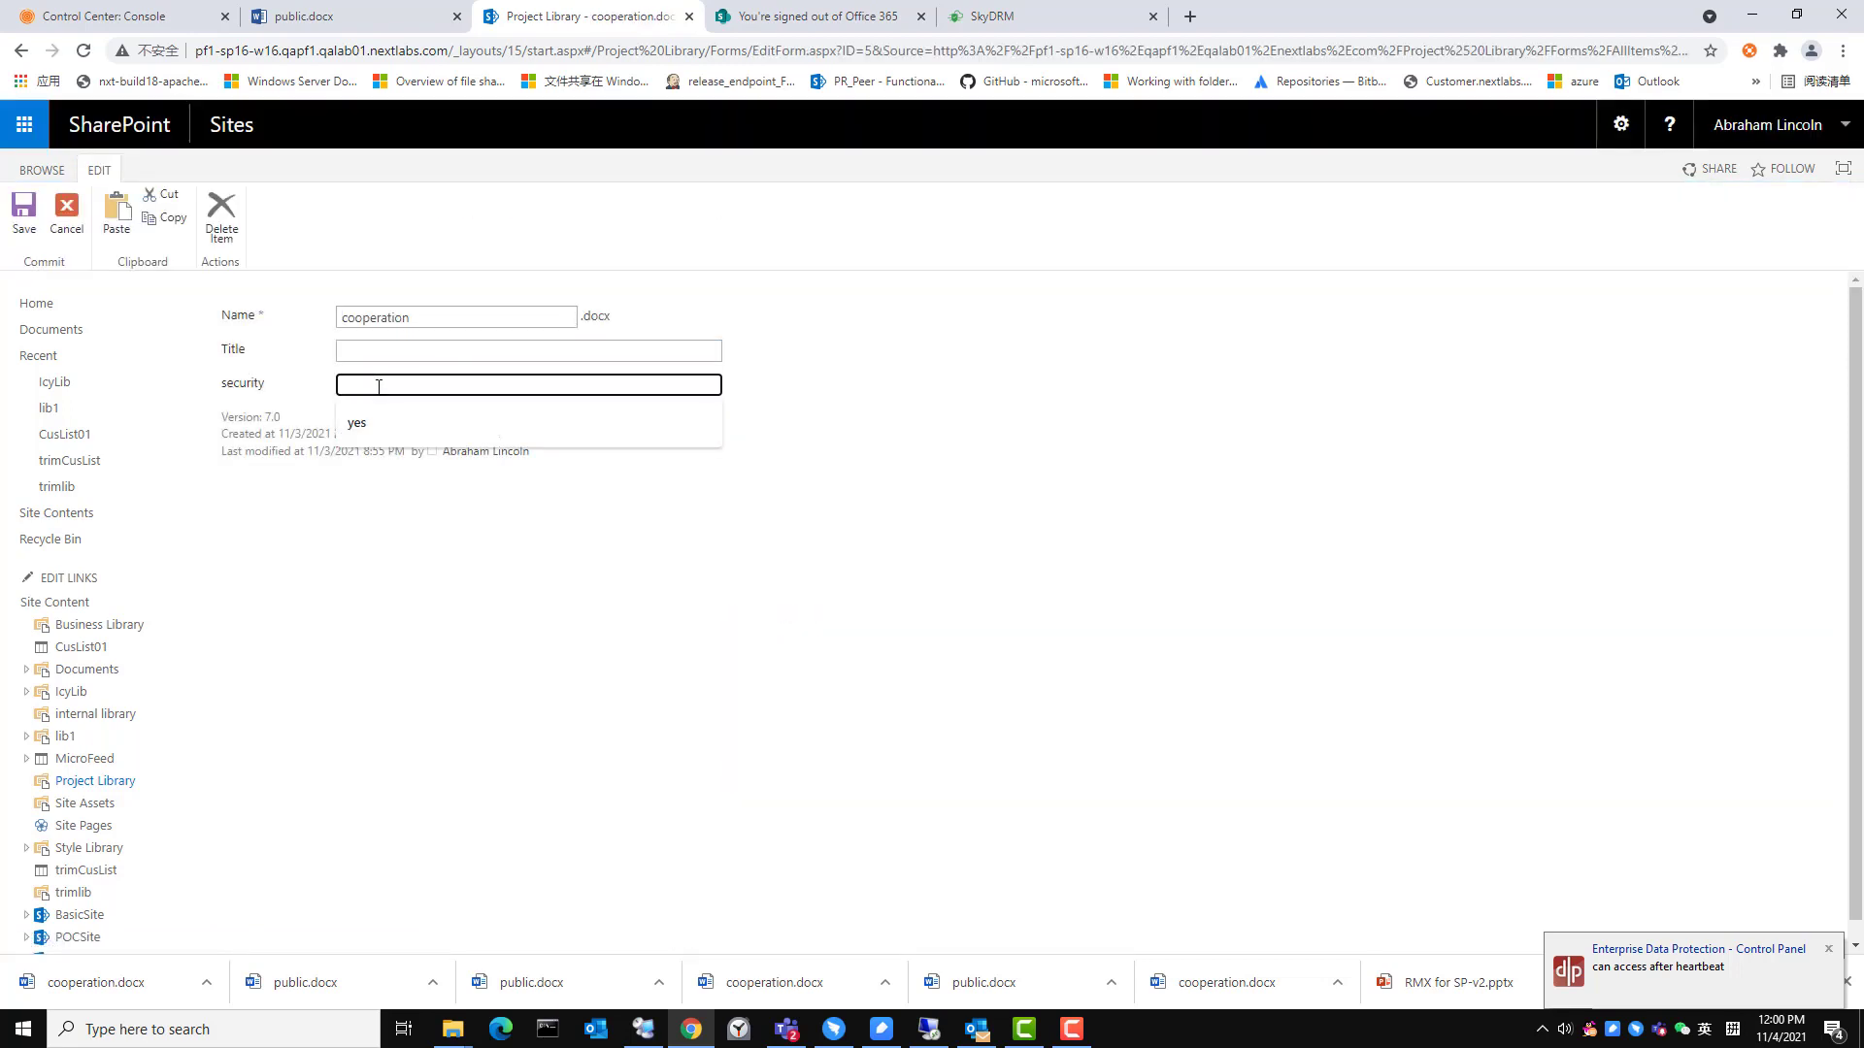
click(381, 424)
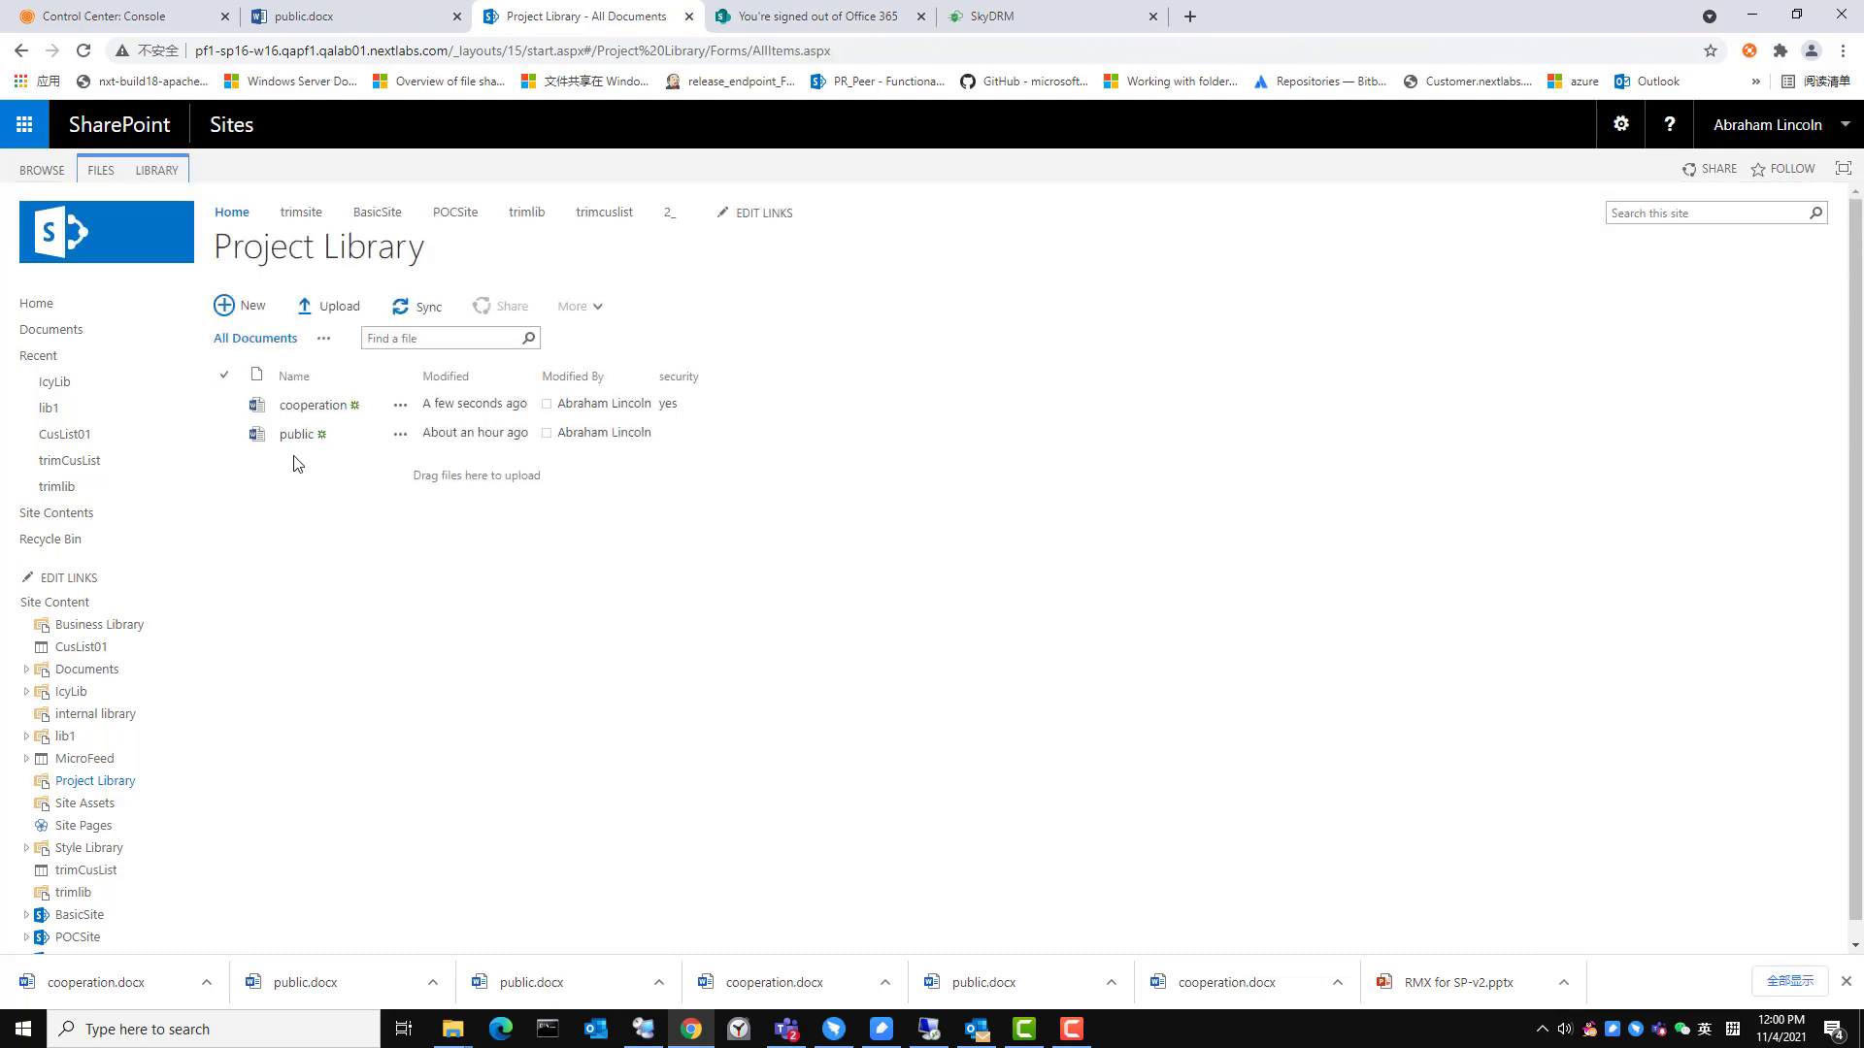
Step: Set the security column of public.docx in the Project Library to no and save its properties
click(398, 436)
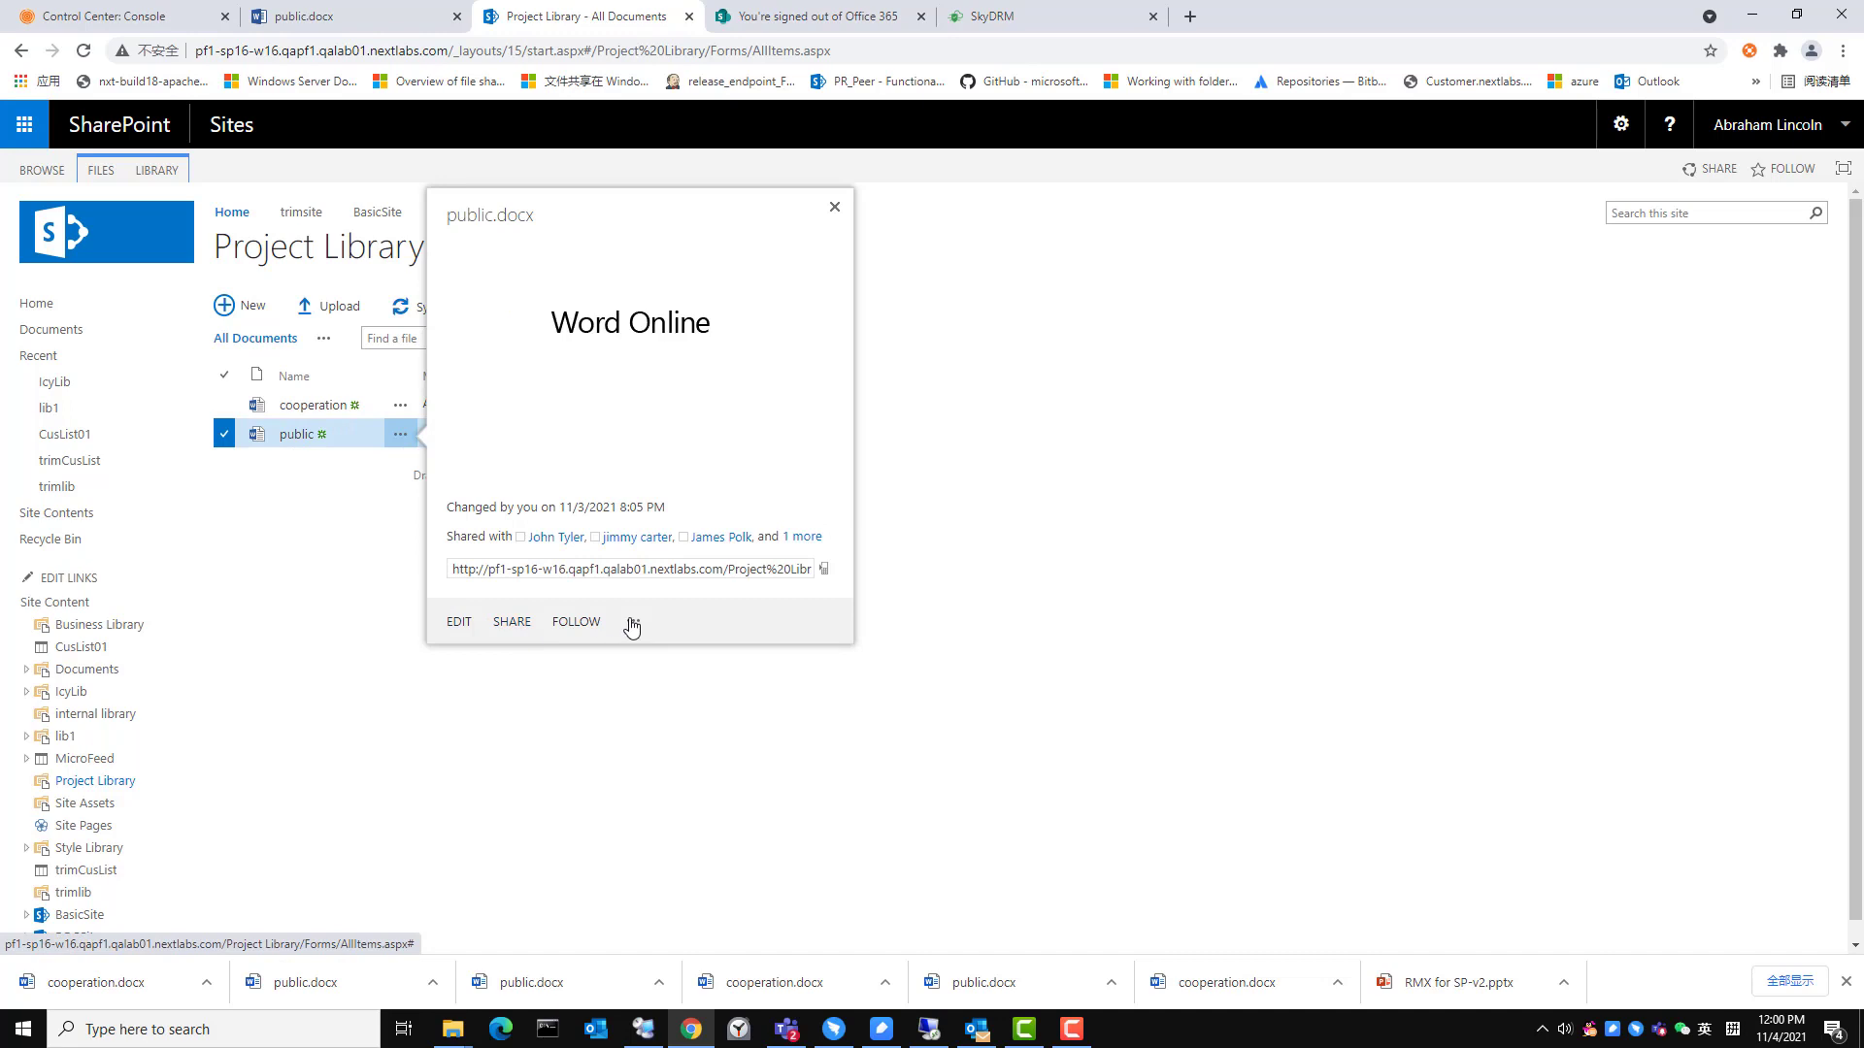
click(629, 622)
click(672, 906)
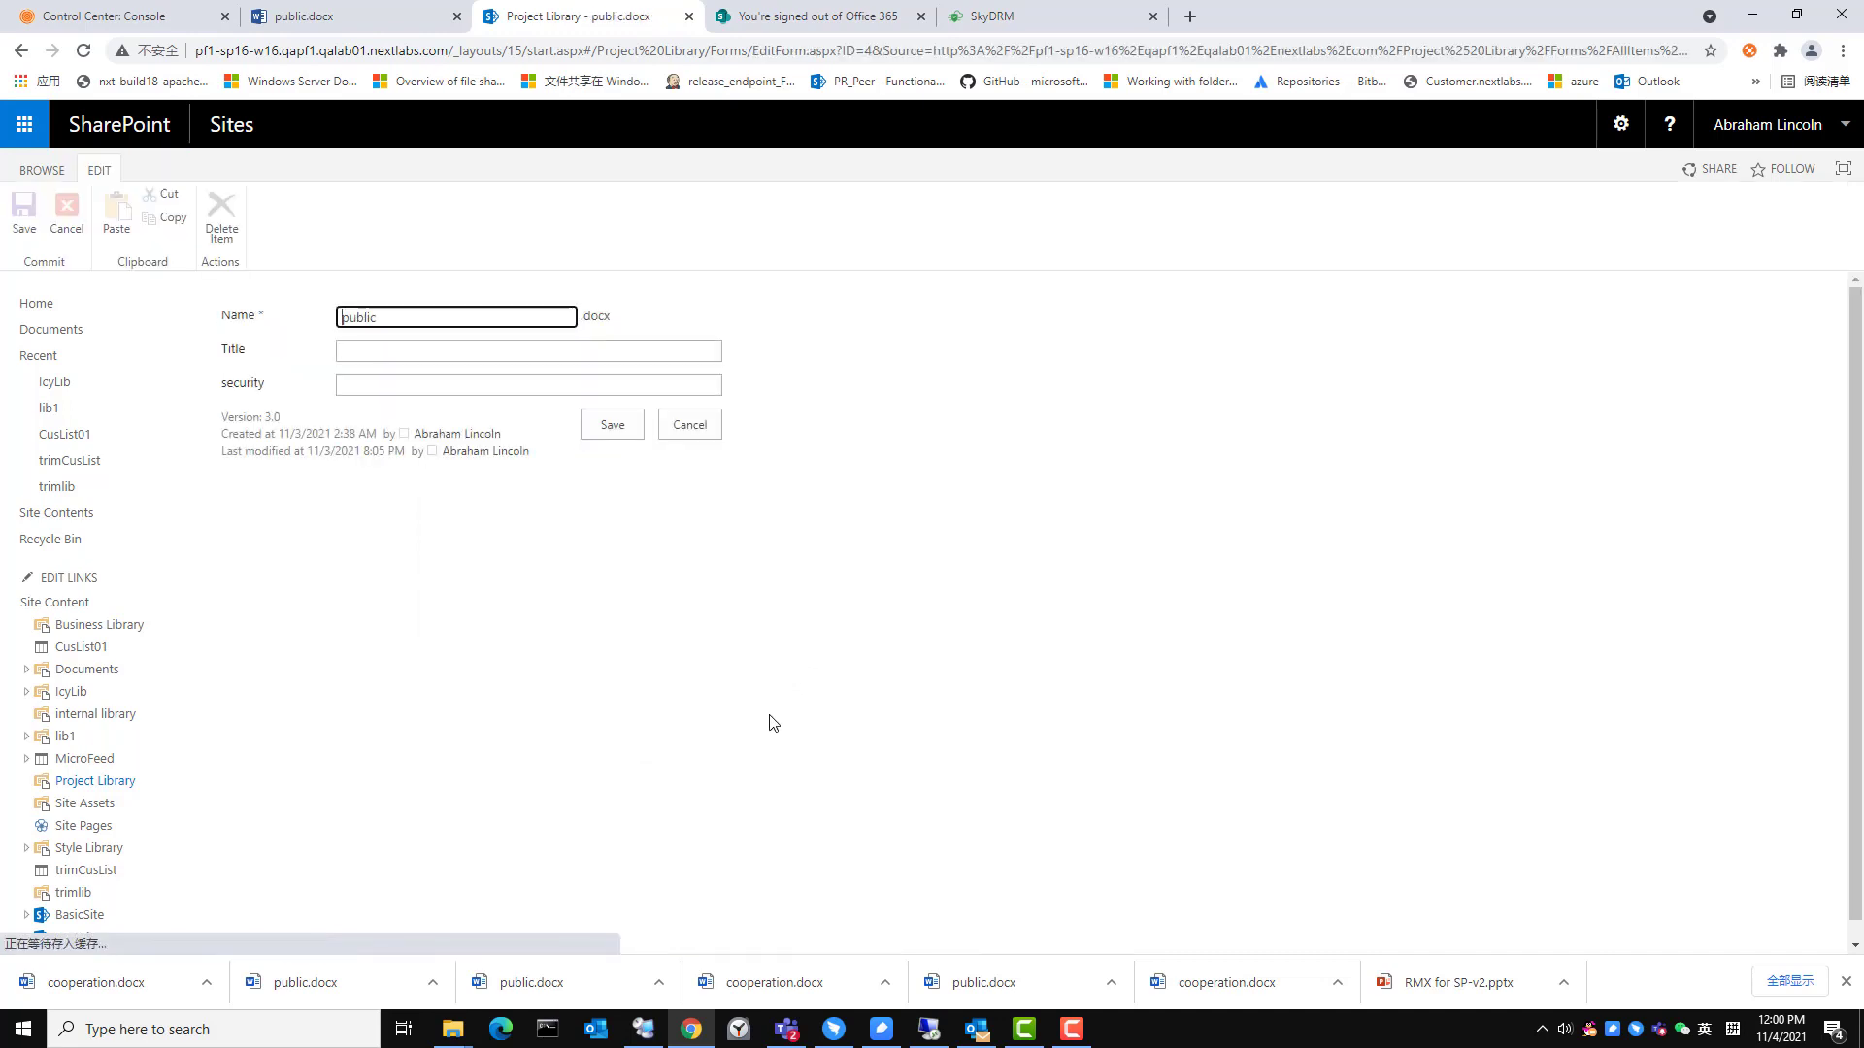
click(402, 386)
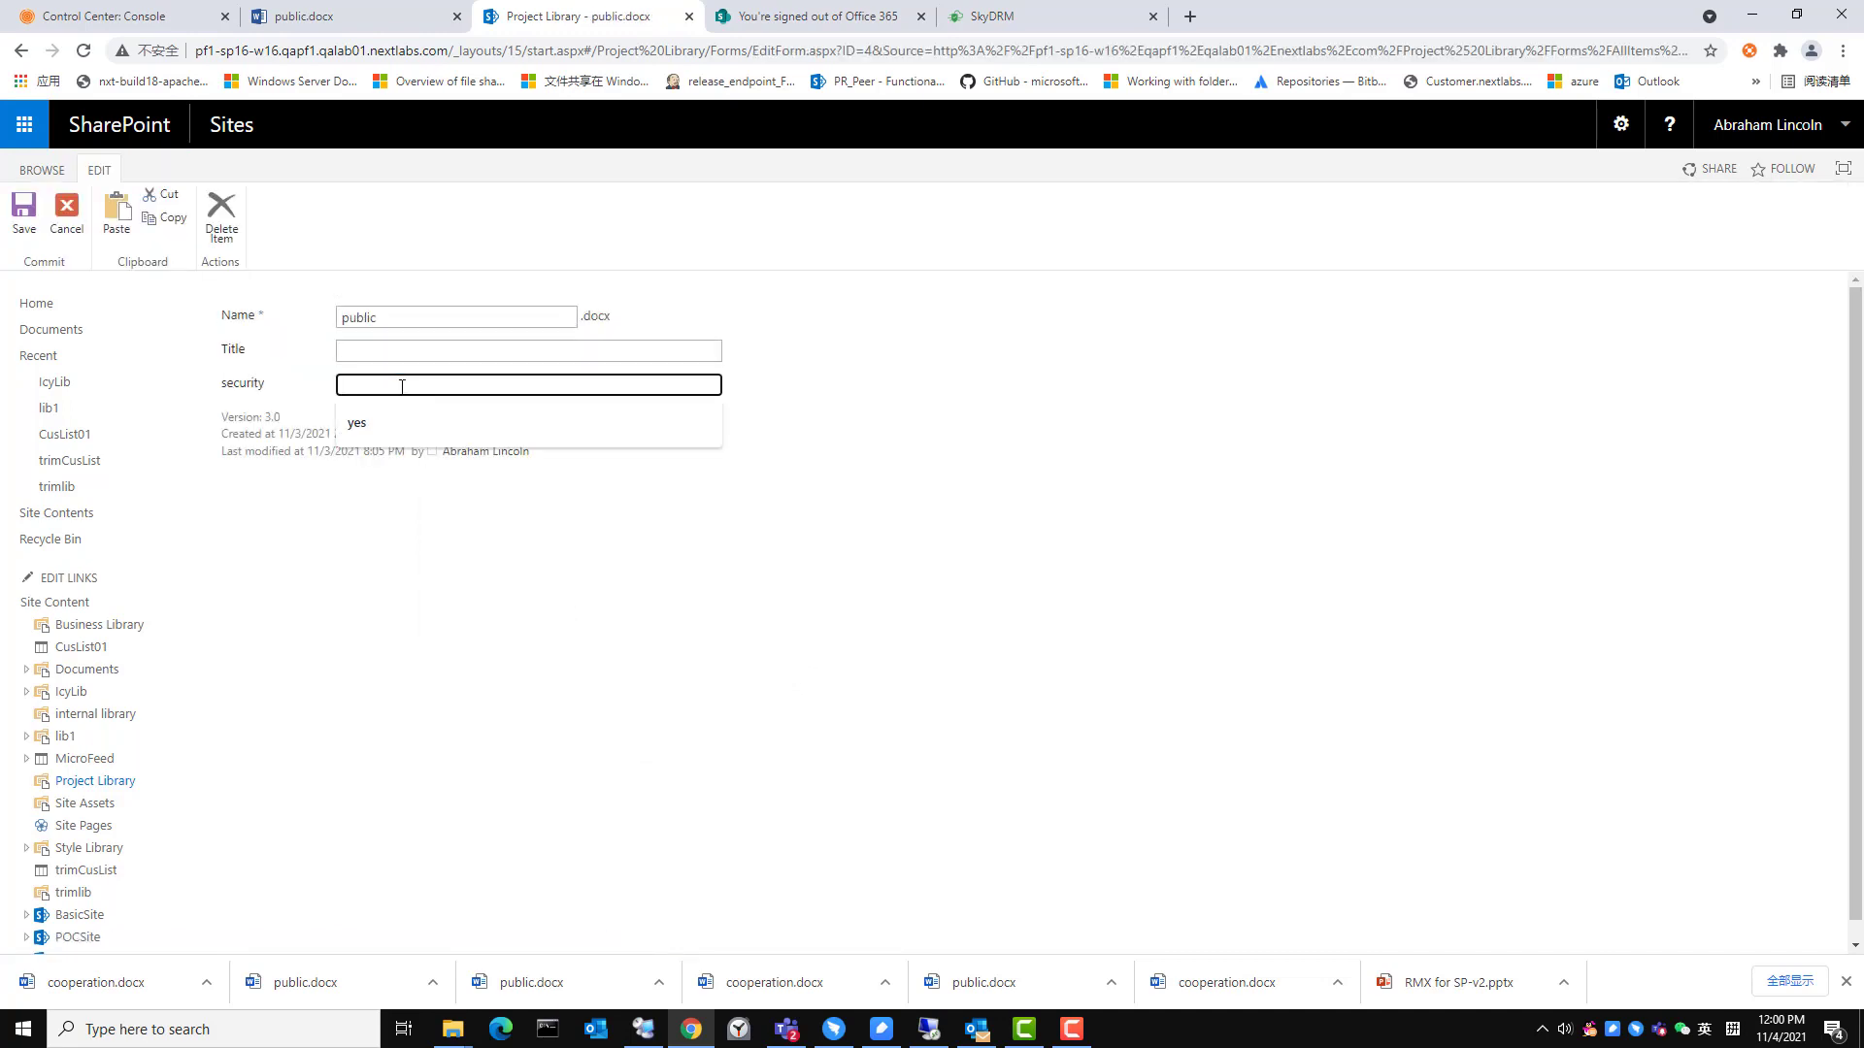
text(no)
click(614, 424)
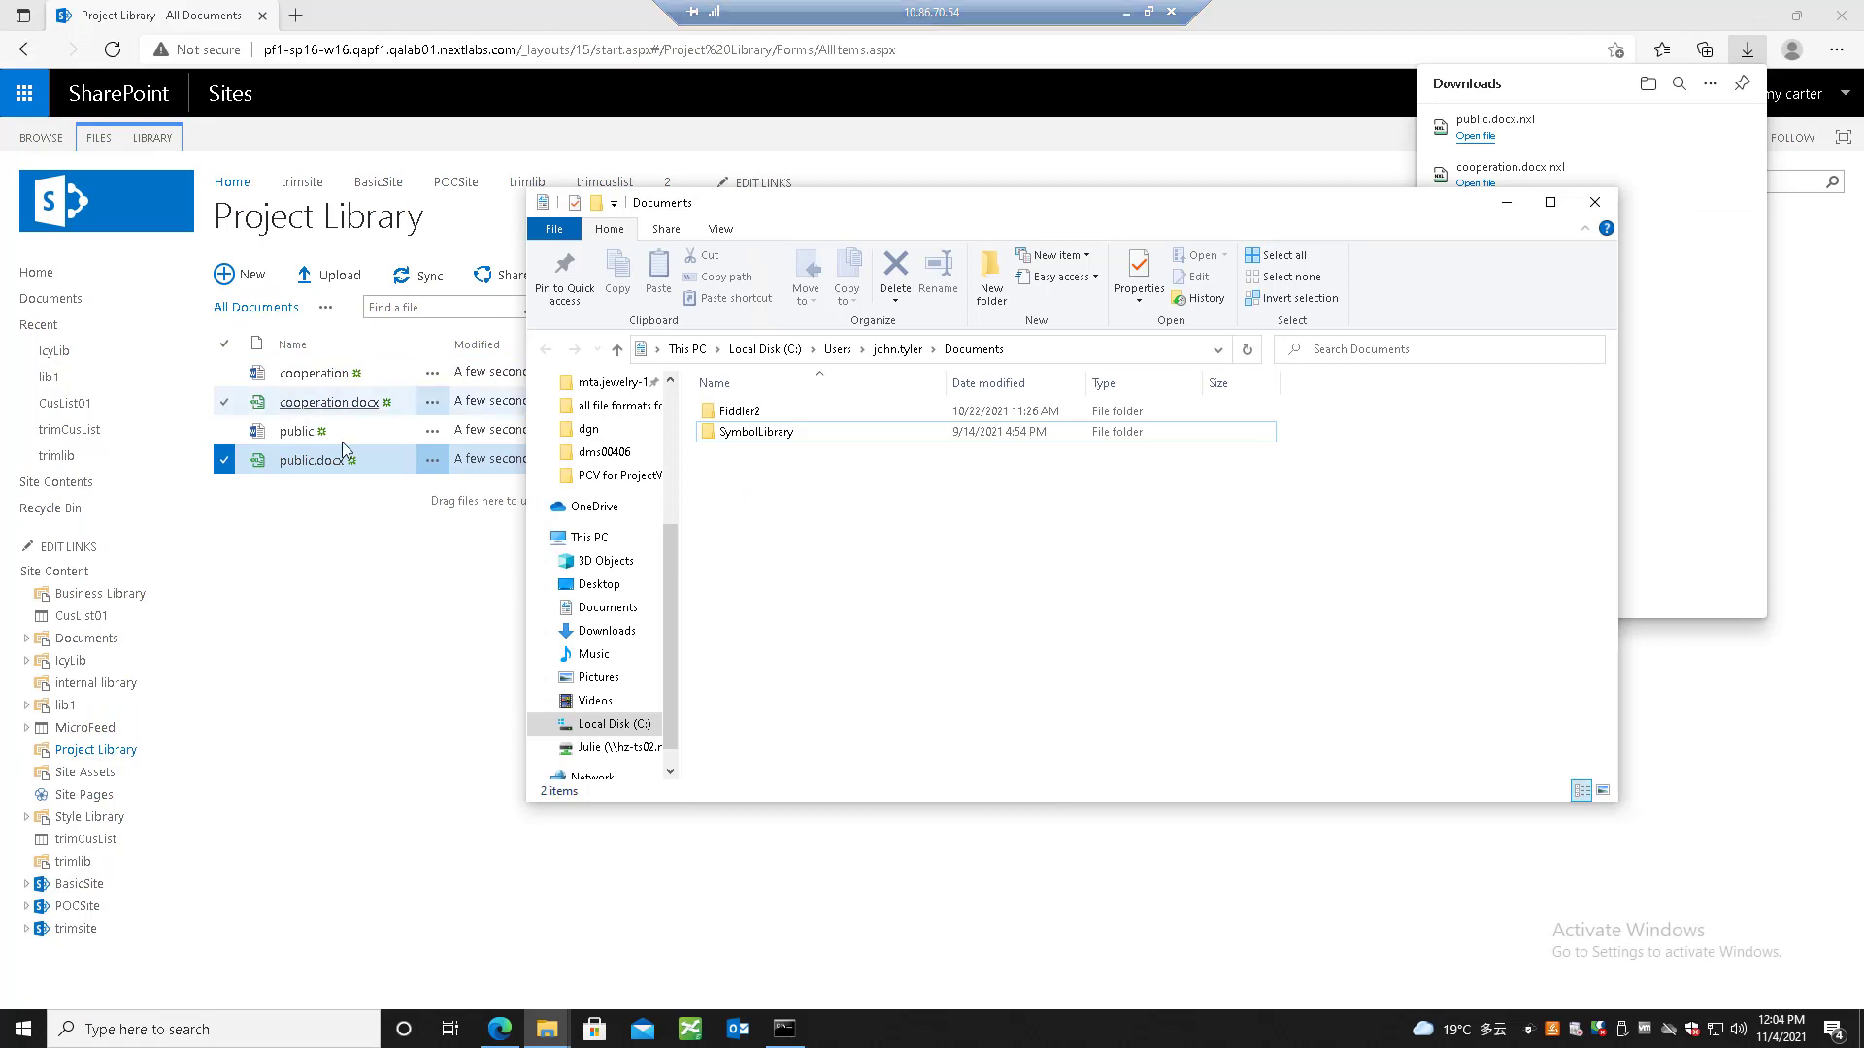
Step: Return to the Project Library and download the protected public.docx.nxl file
click(374, 582)
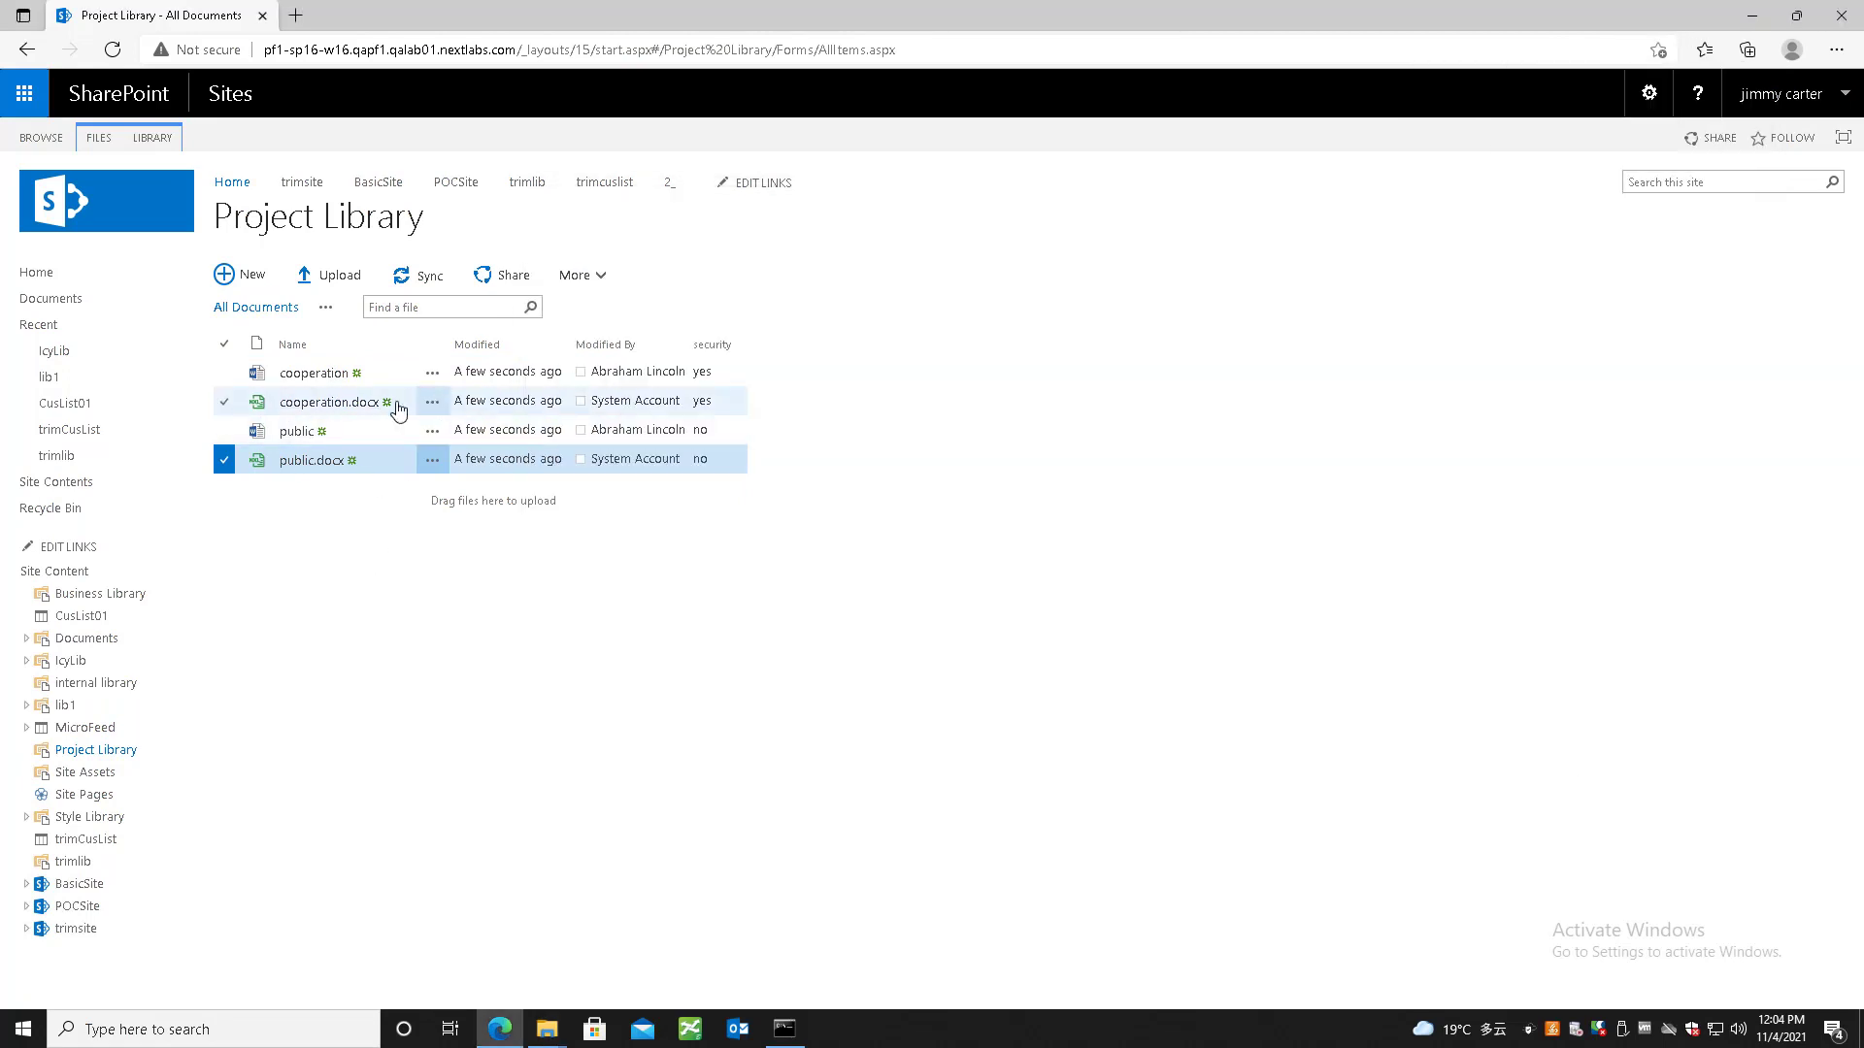
click(432, 460)
click(675, 566)
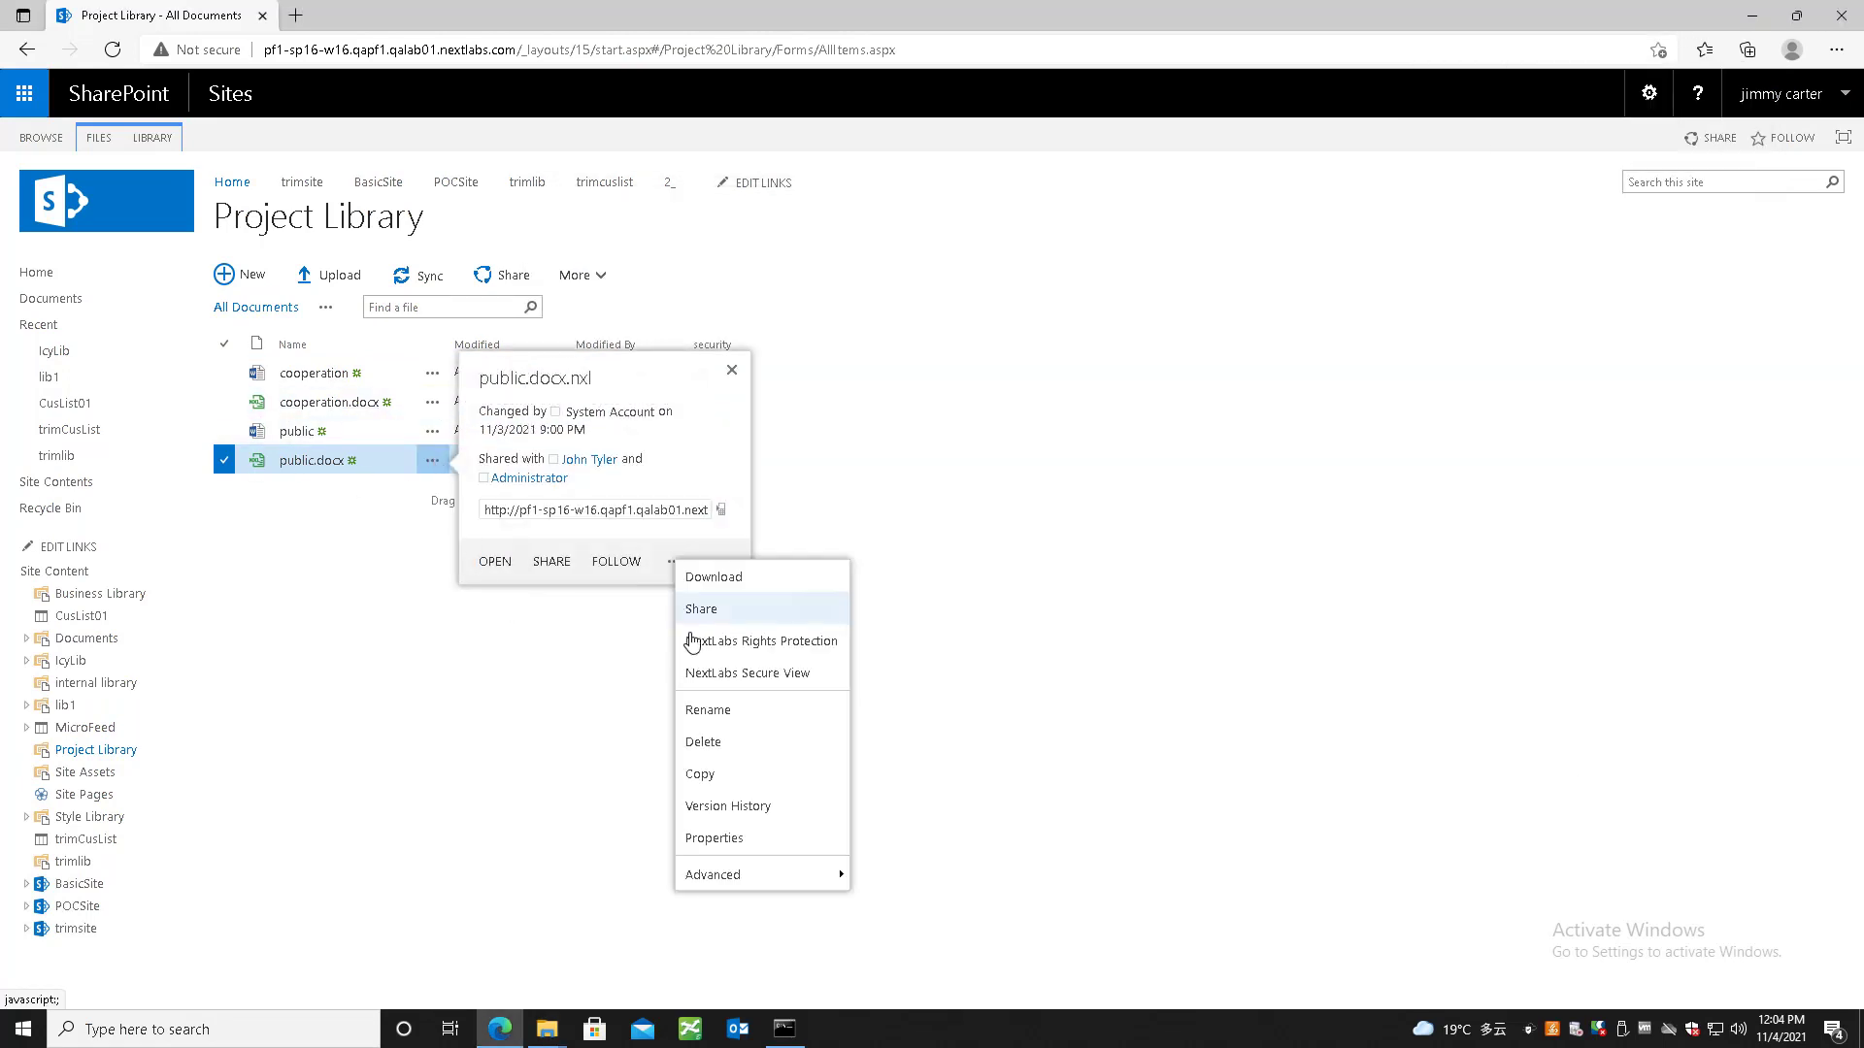
click(733, 576)
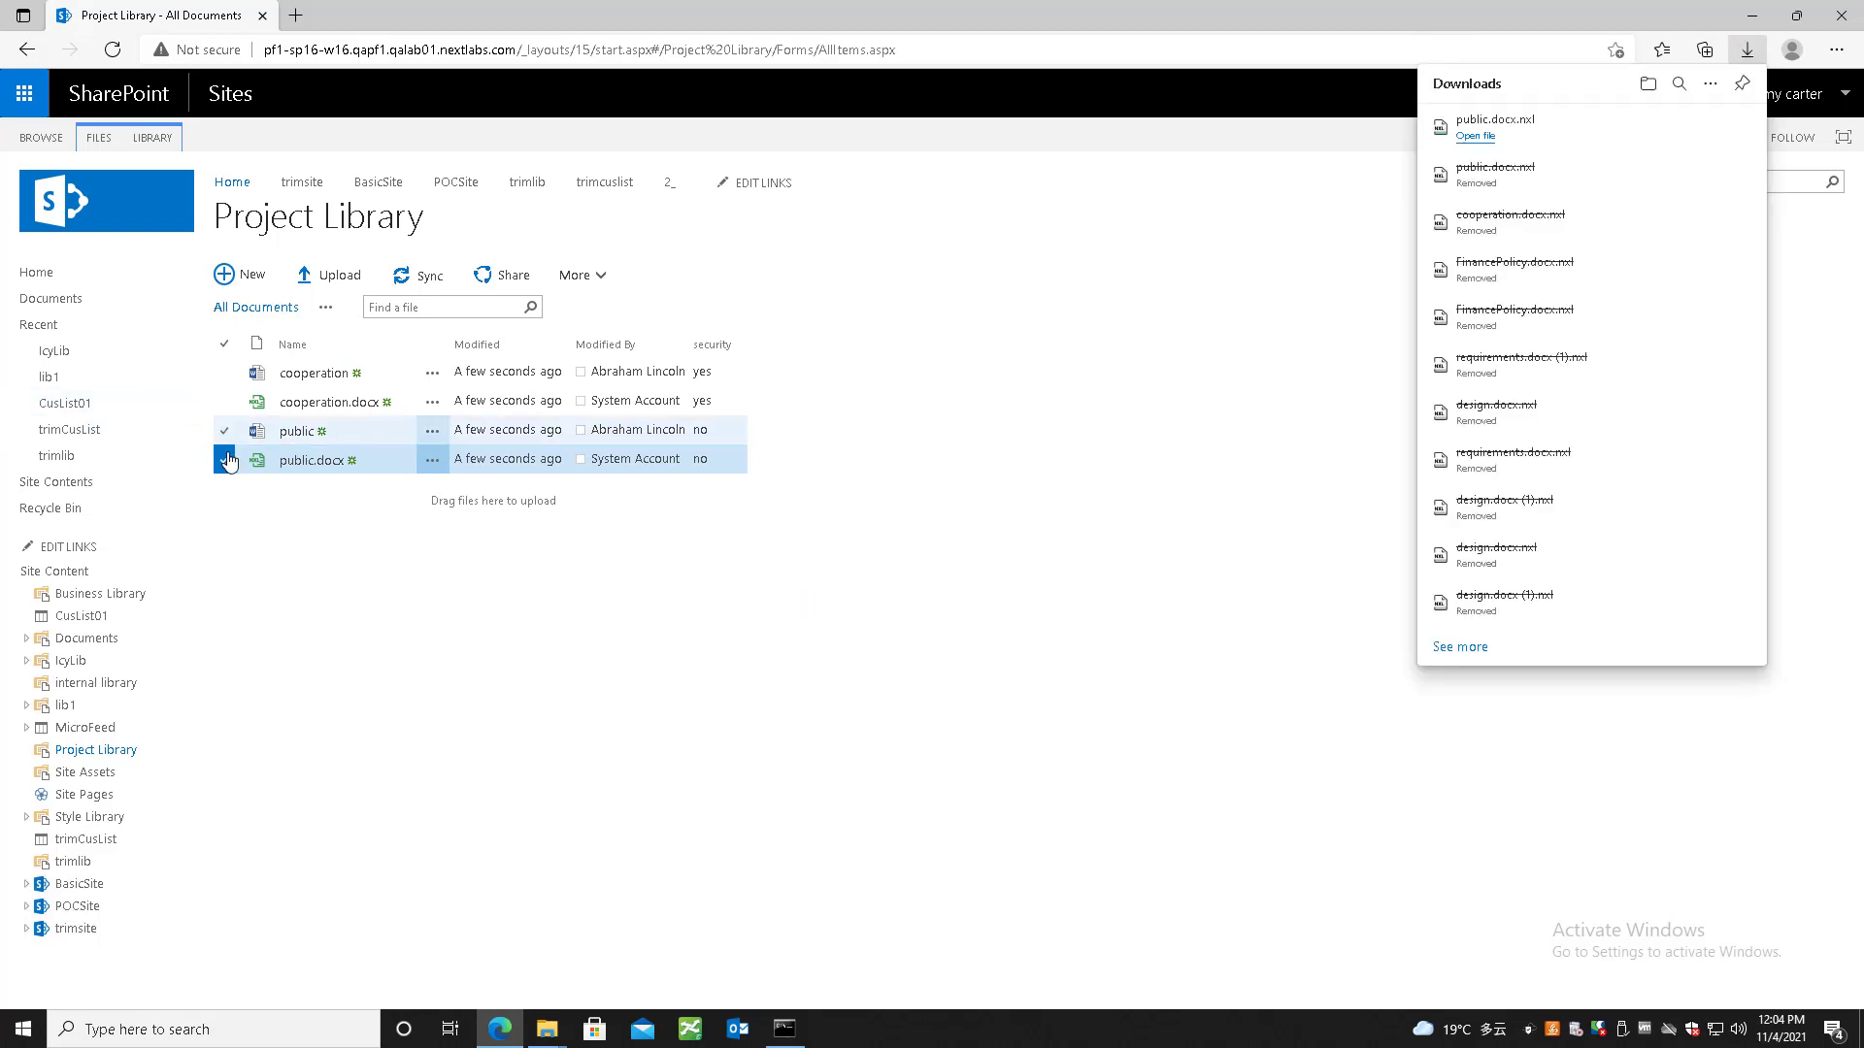
Step: Select the protected cooperation.docx.nxl file in the Project Library and download it
click(223, 404)
click(432, 402)
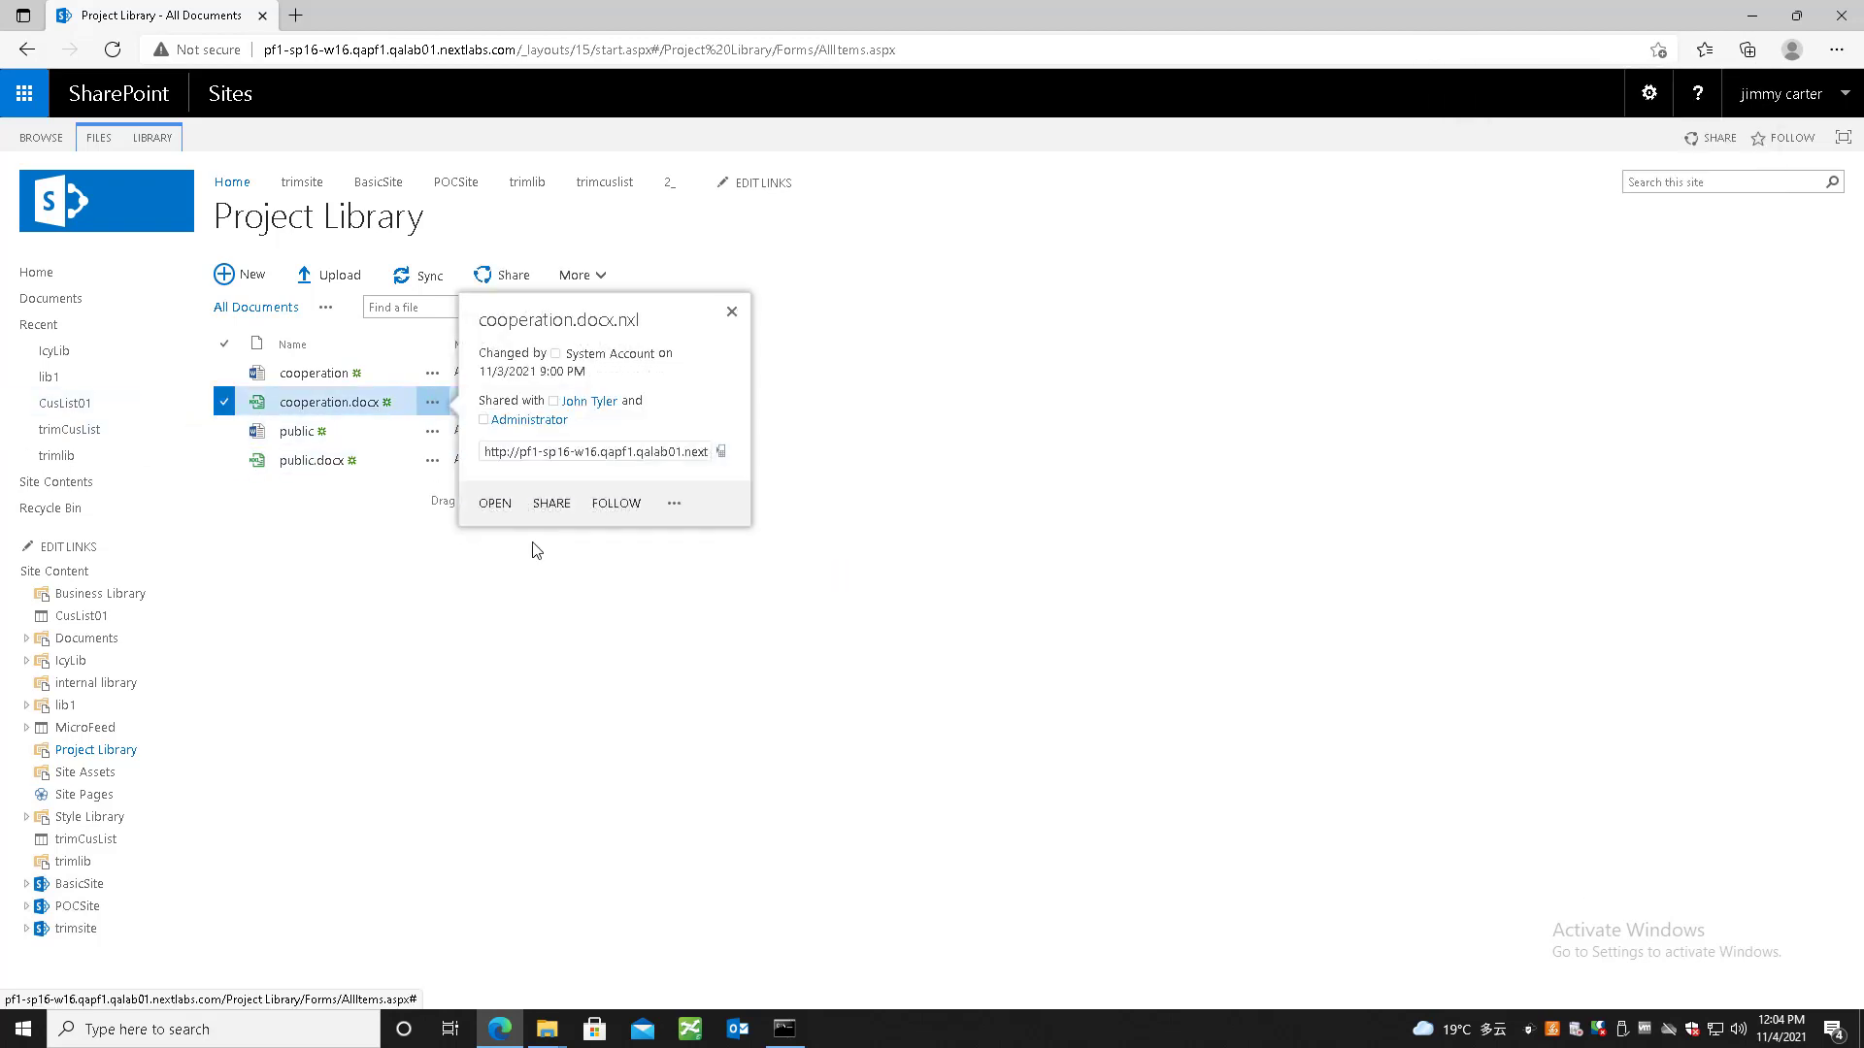
click(673, 504)
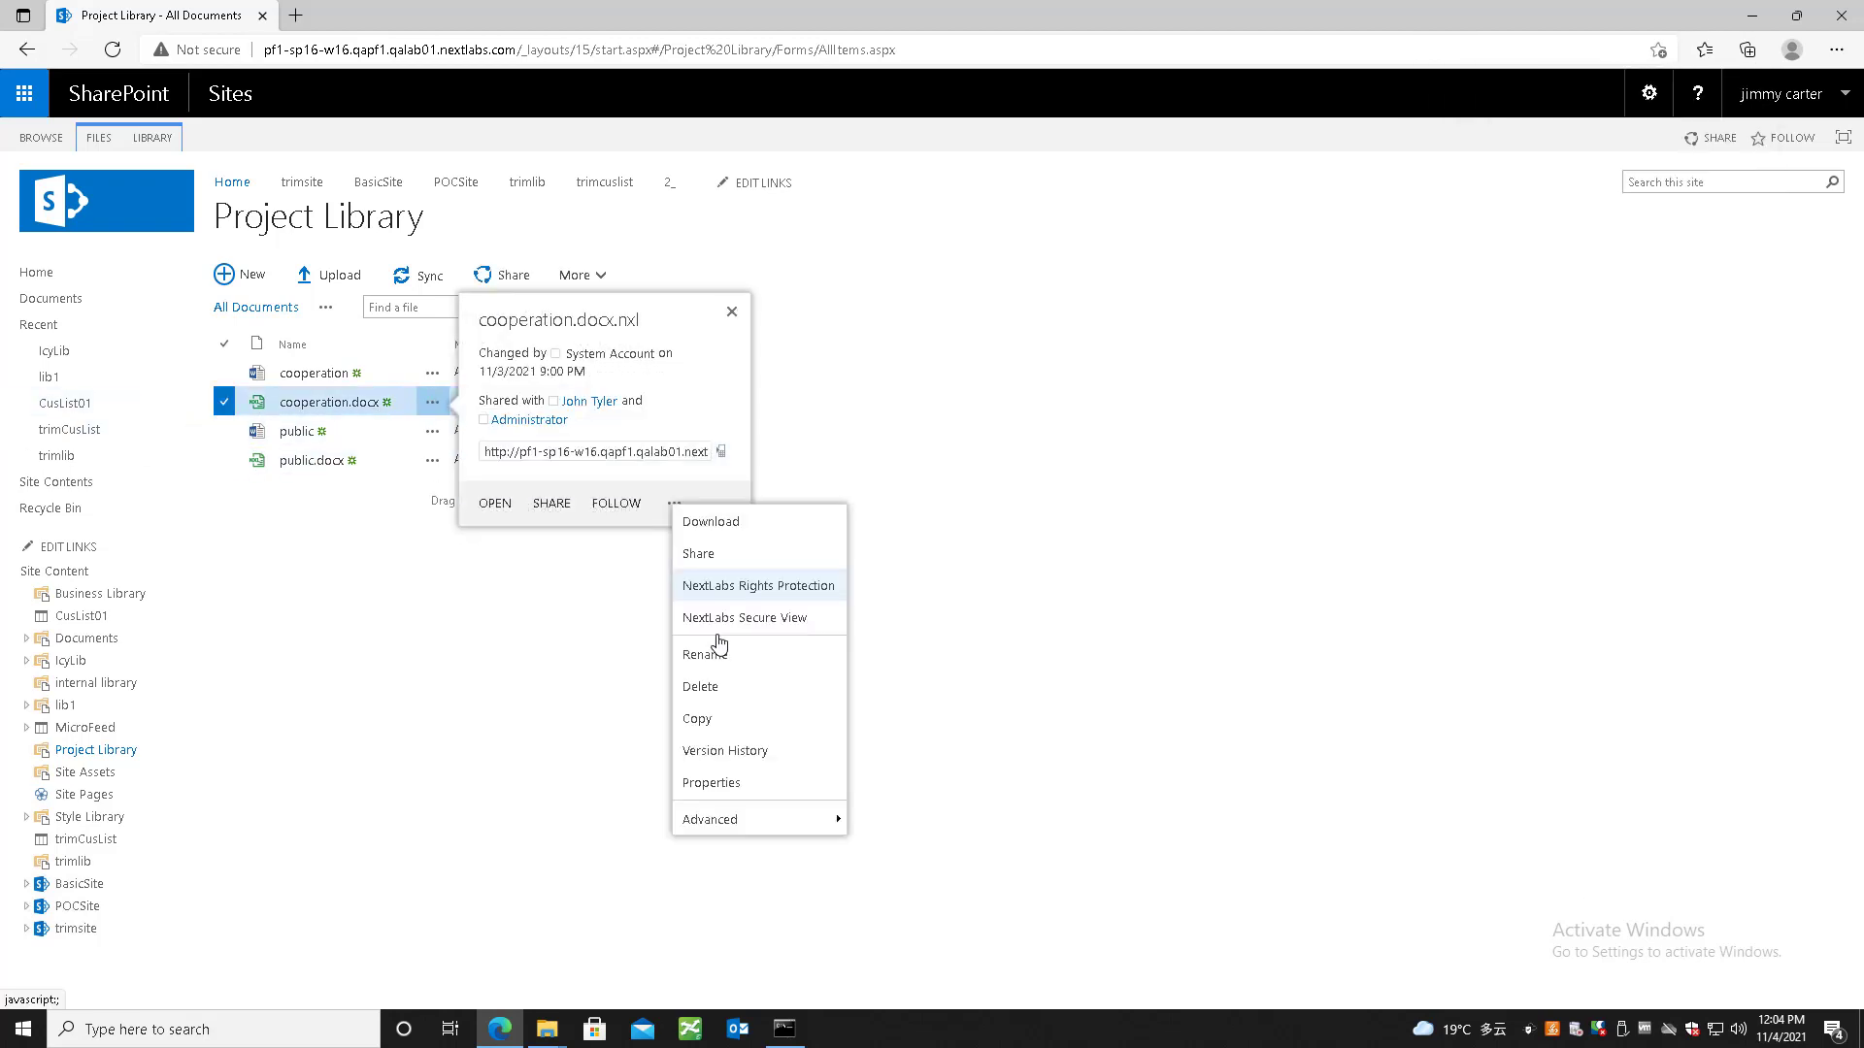
click(732, 524)
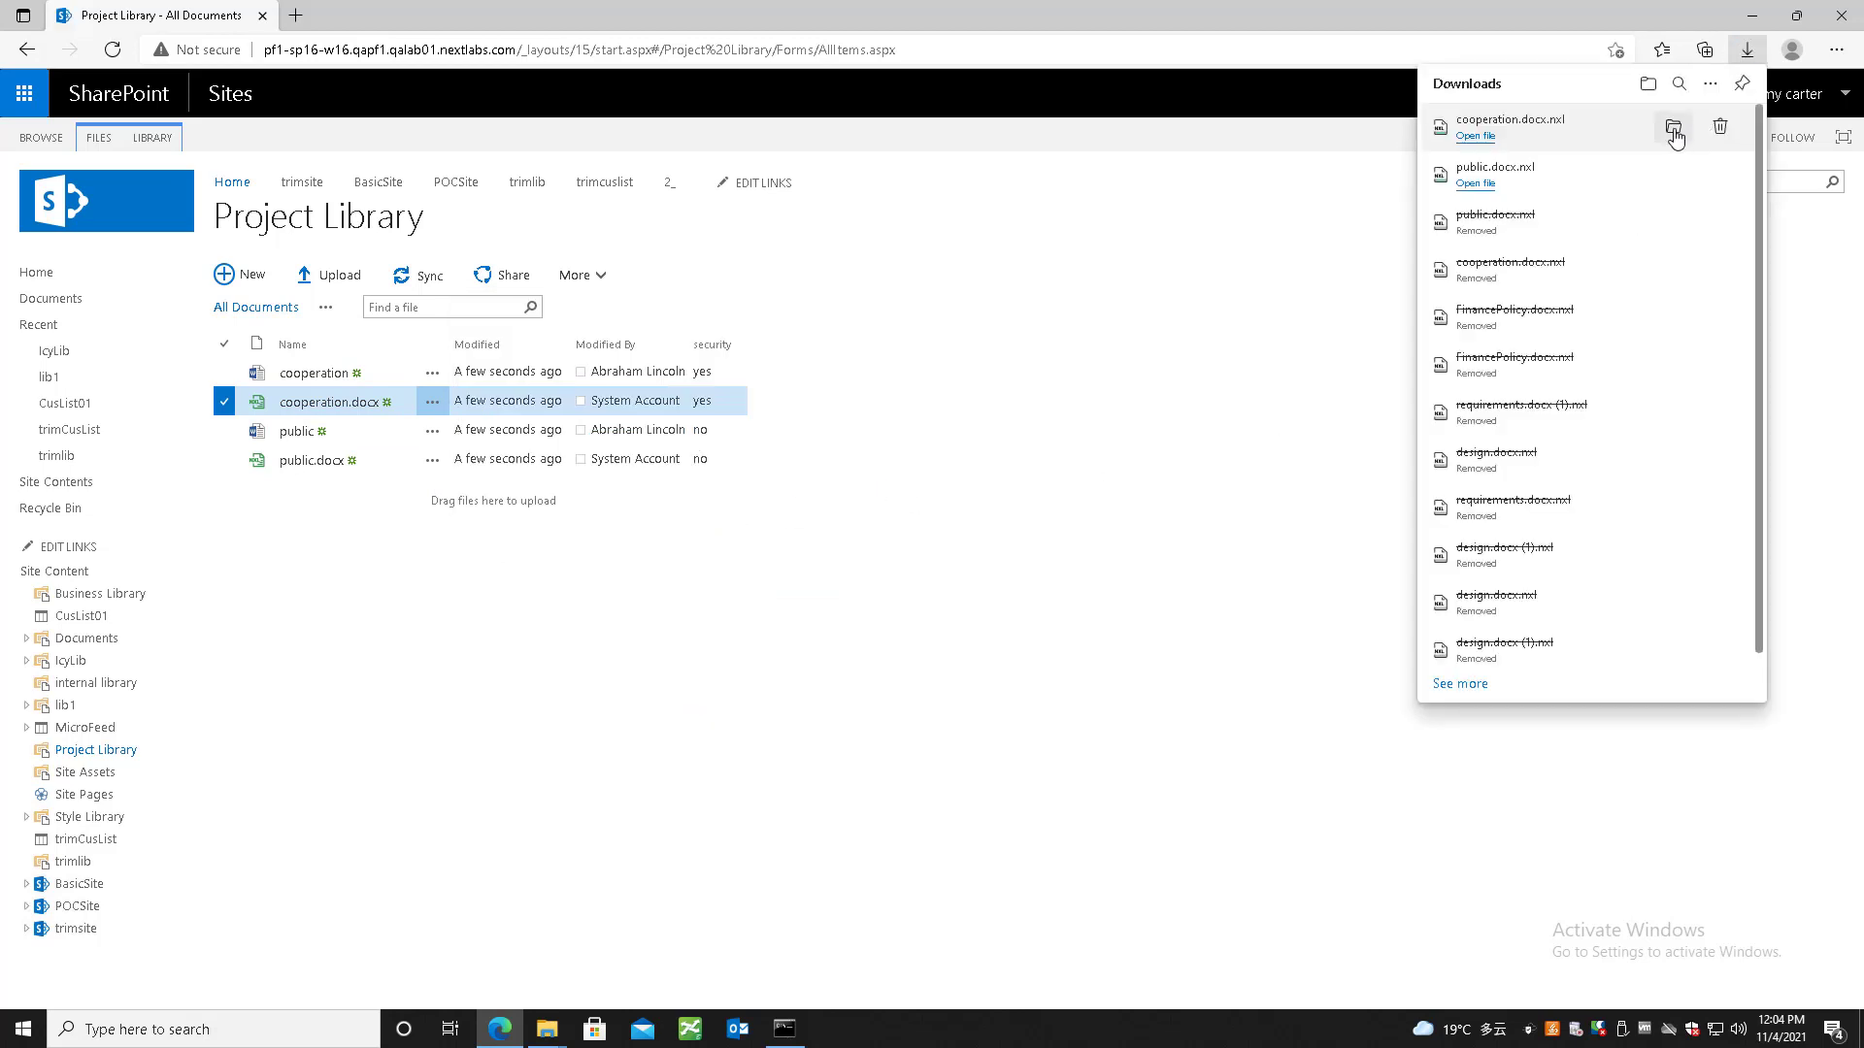
Step: Show the downloaded cooperation.docx.nxl in its Documents folder and view its SkyDRM file info
click(1673, 130)
right_click(790, 457)
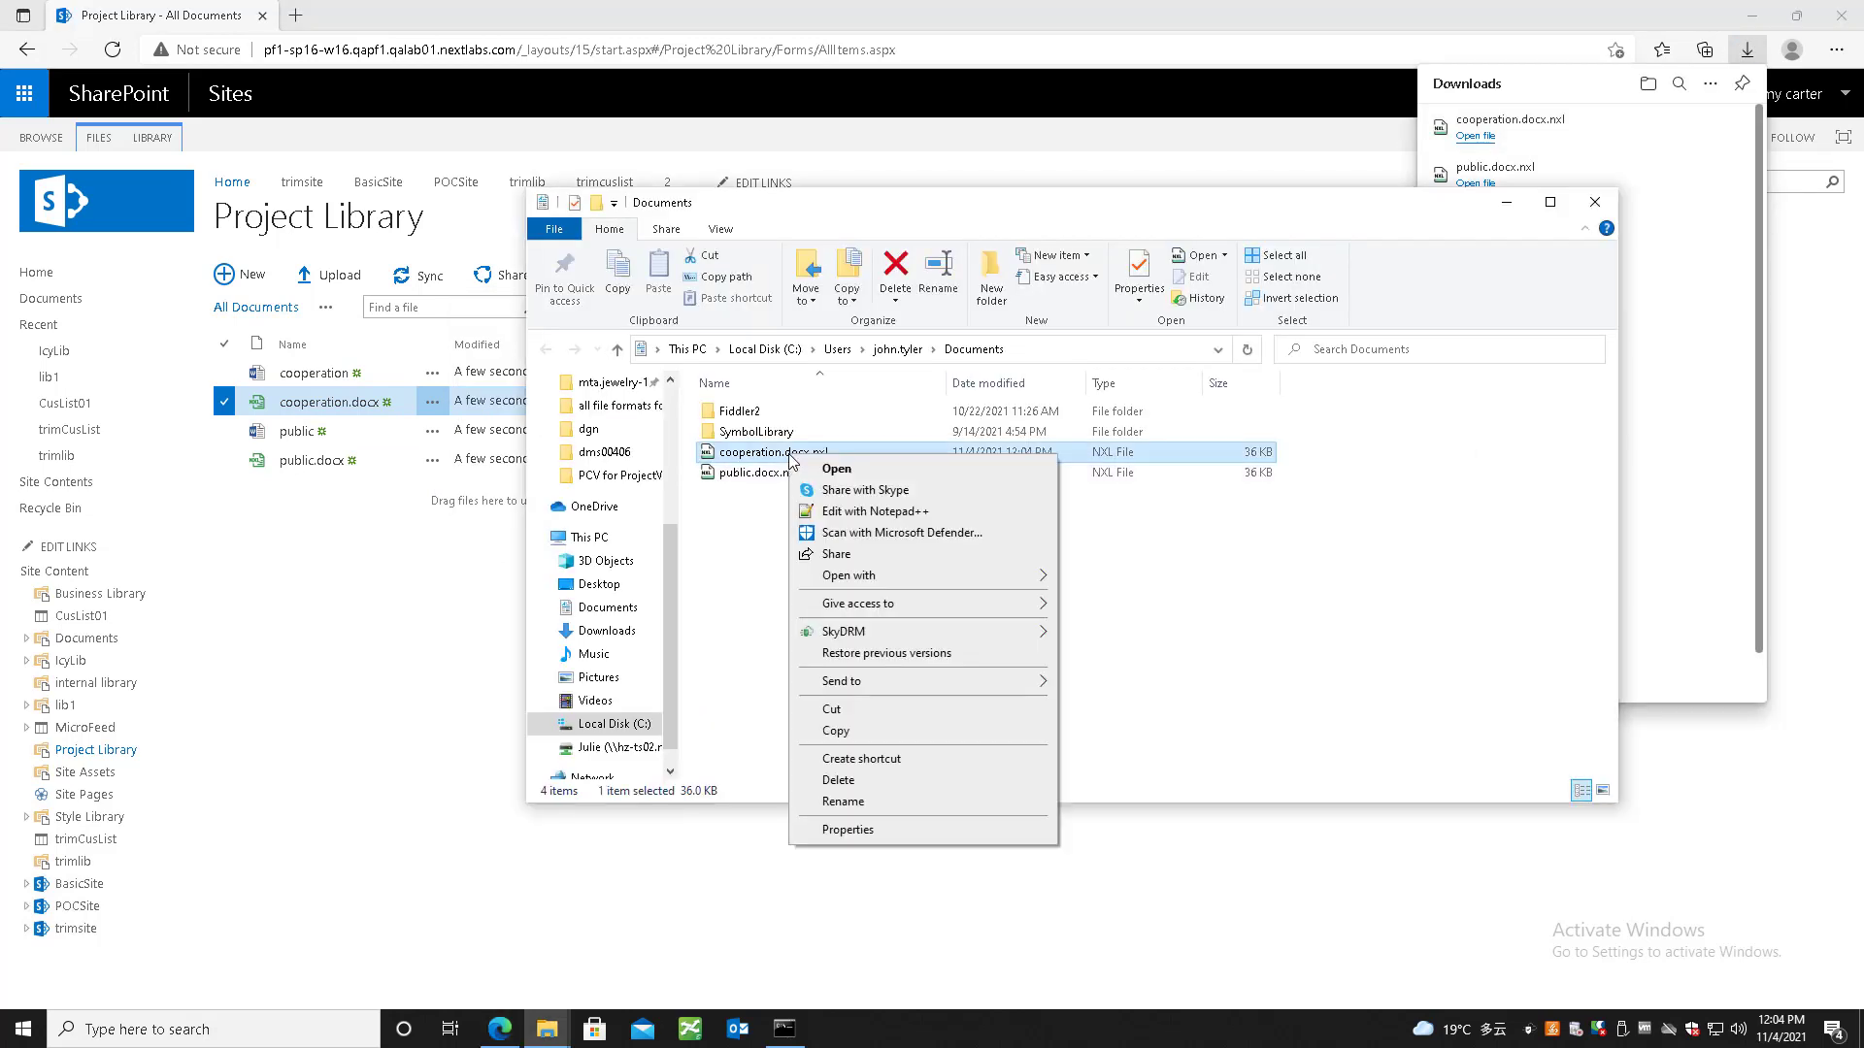
mouse_move(883, 636)
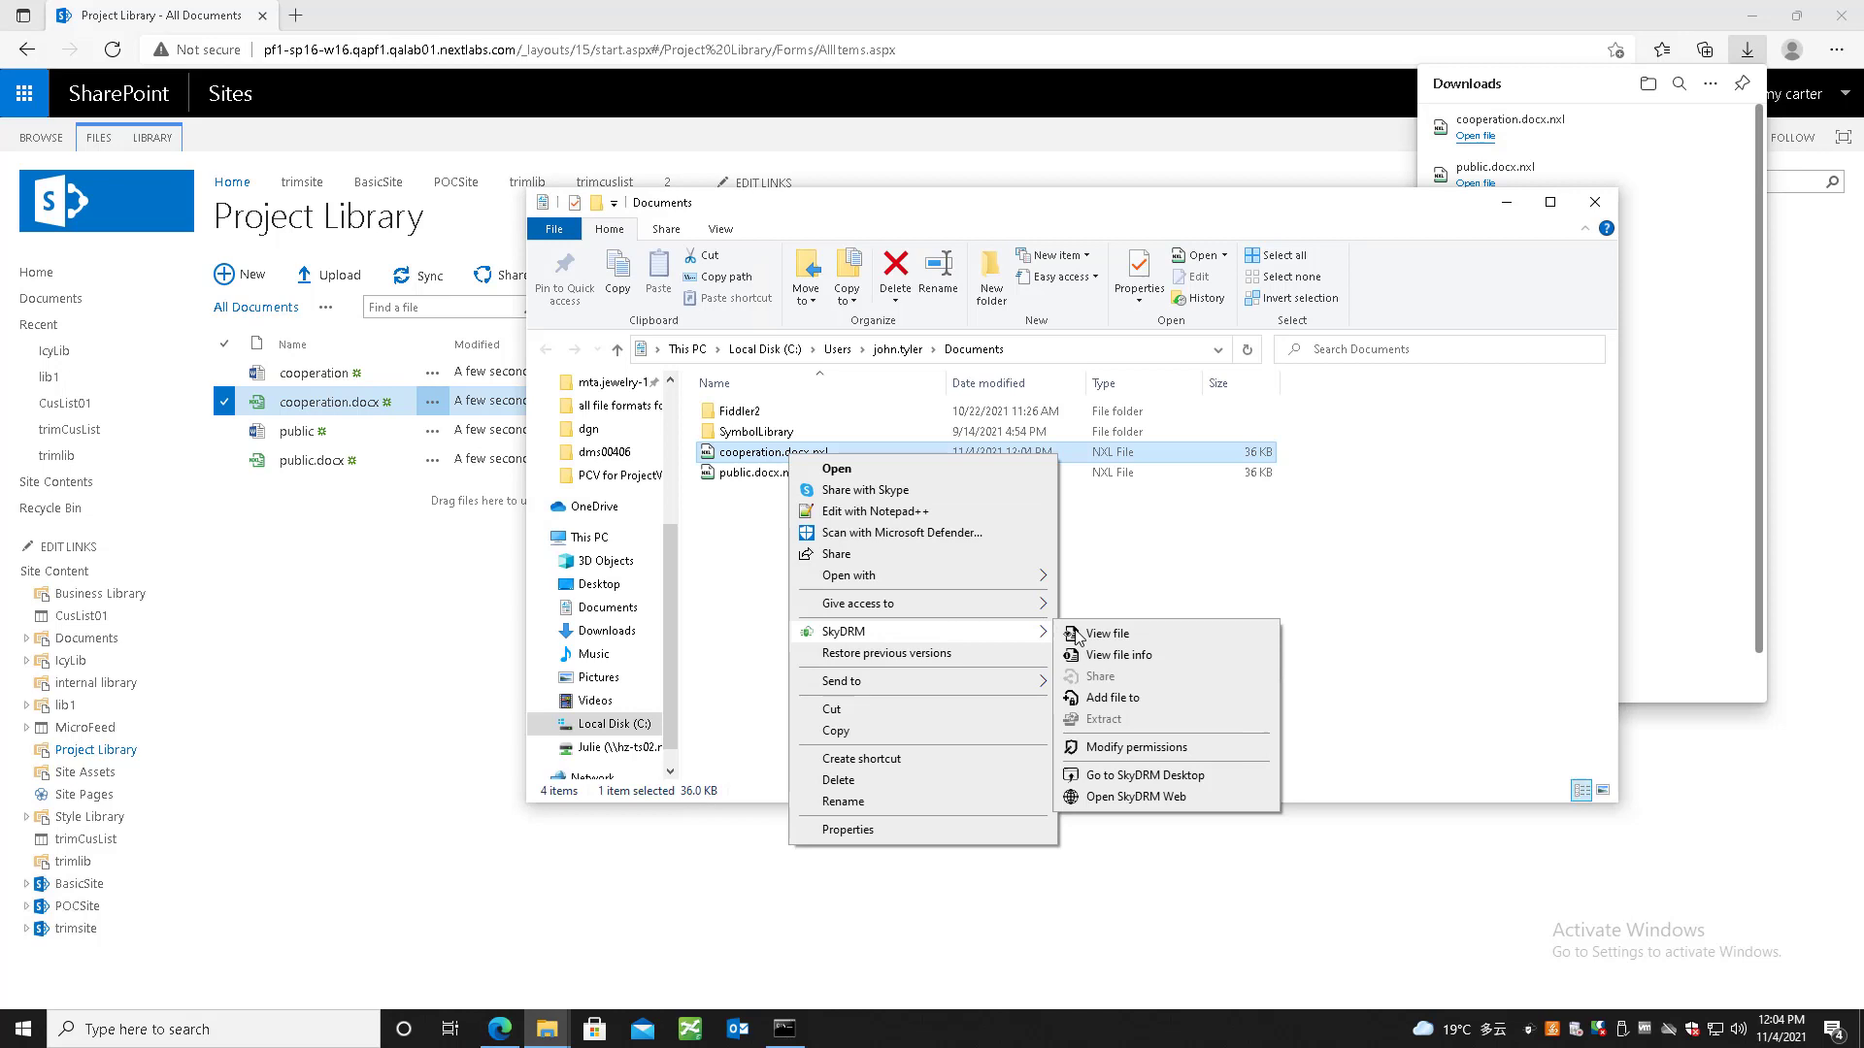
click(1120, 656)
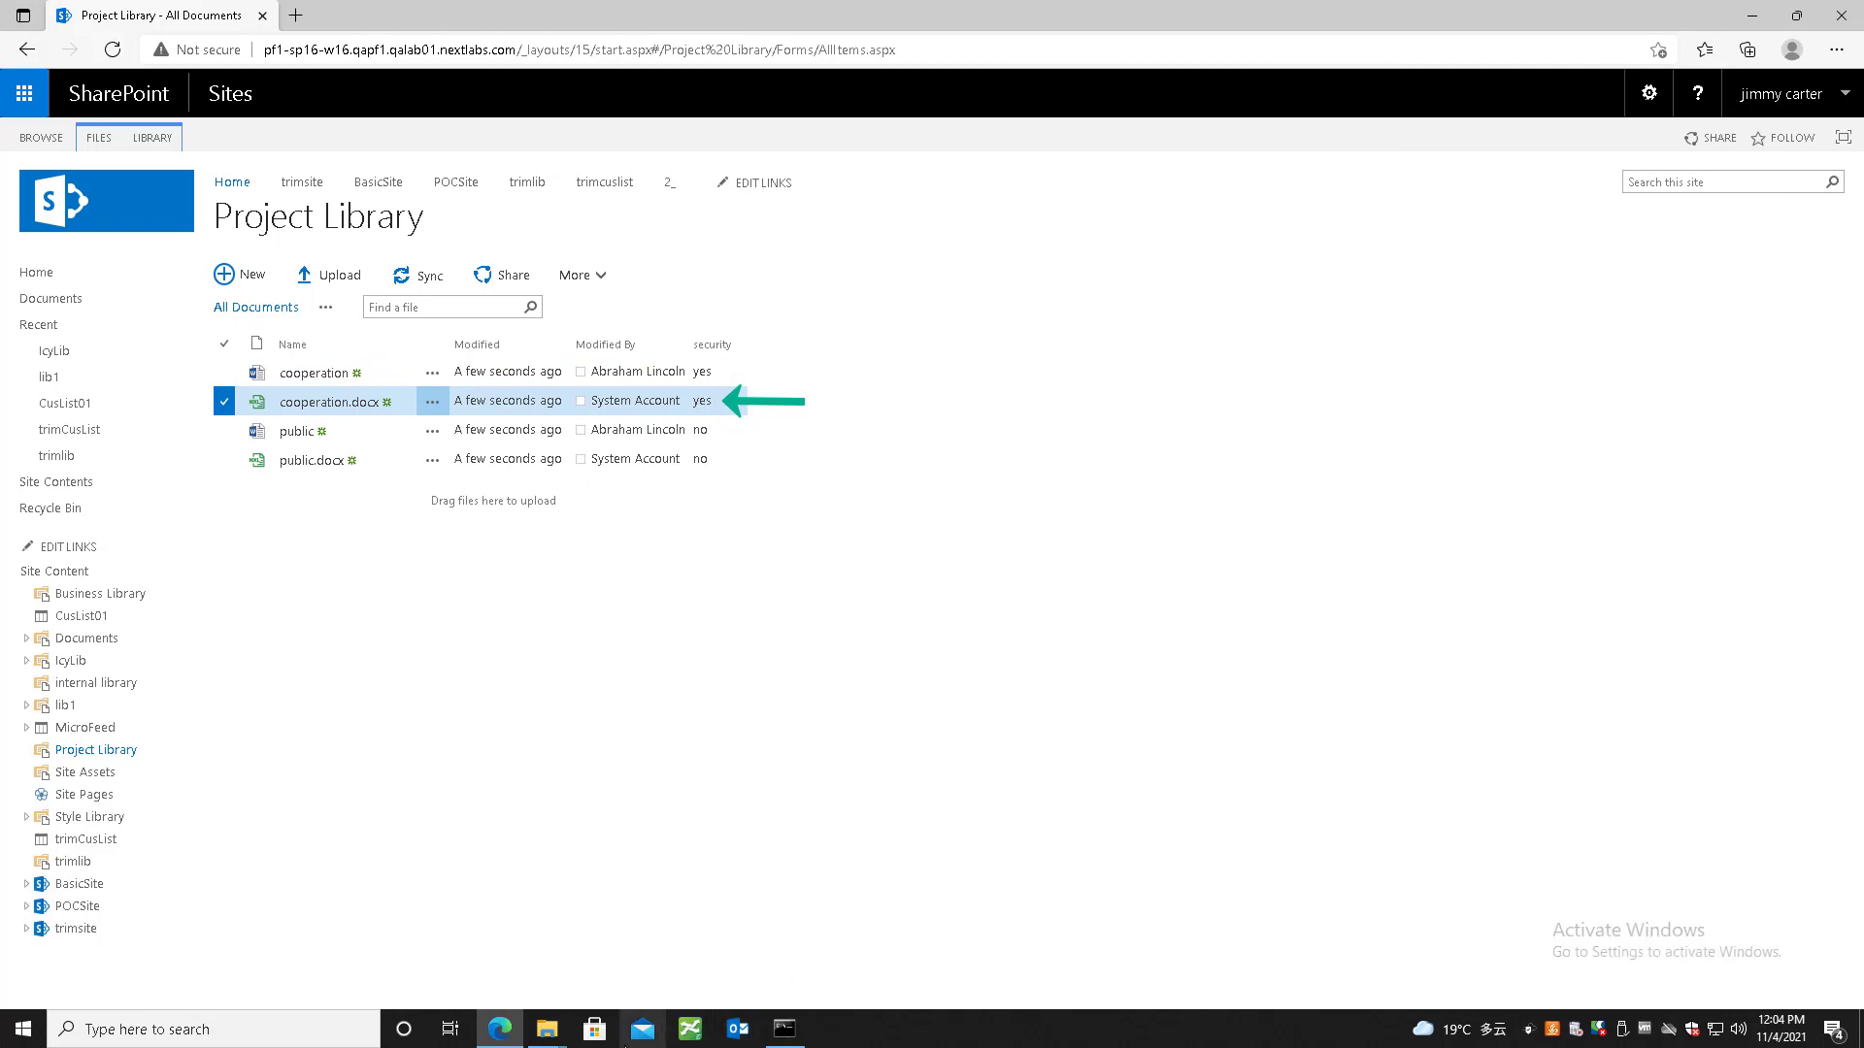
Step: Switch back to the Documents folder, view the SkyDRM file info of public.docx.nxl, and return to the Project Library
mouse_move(548, 1029)
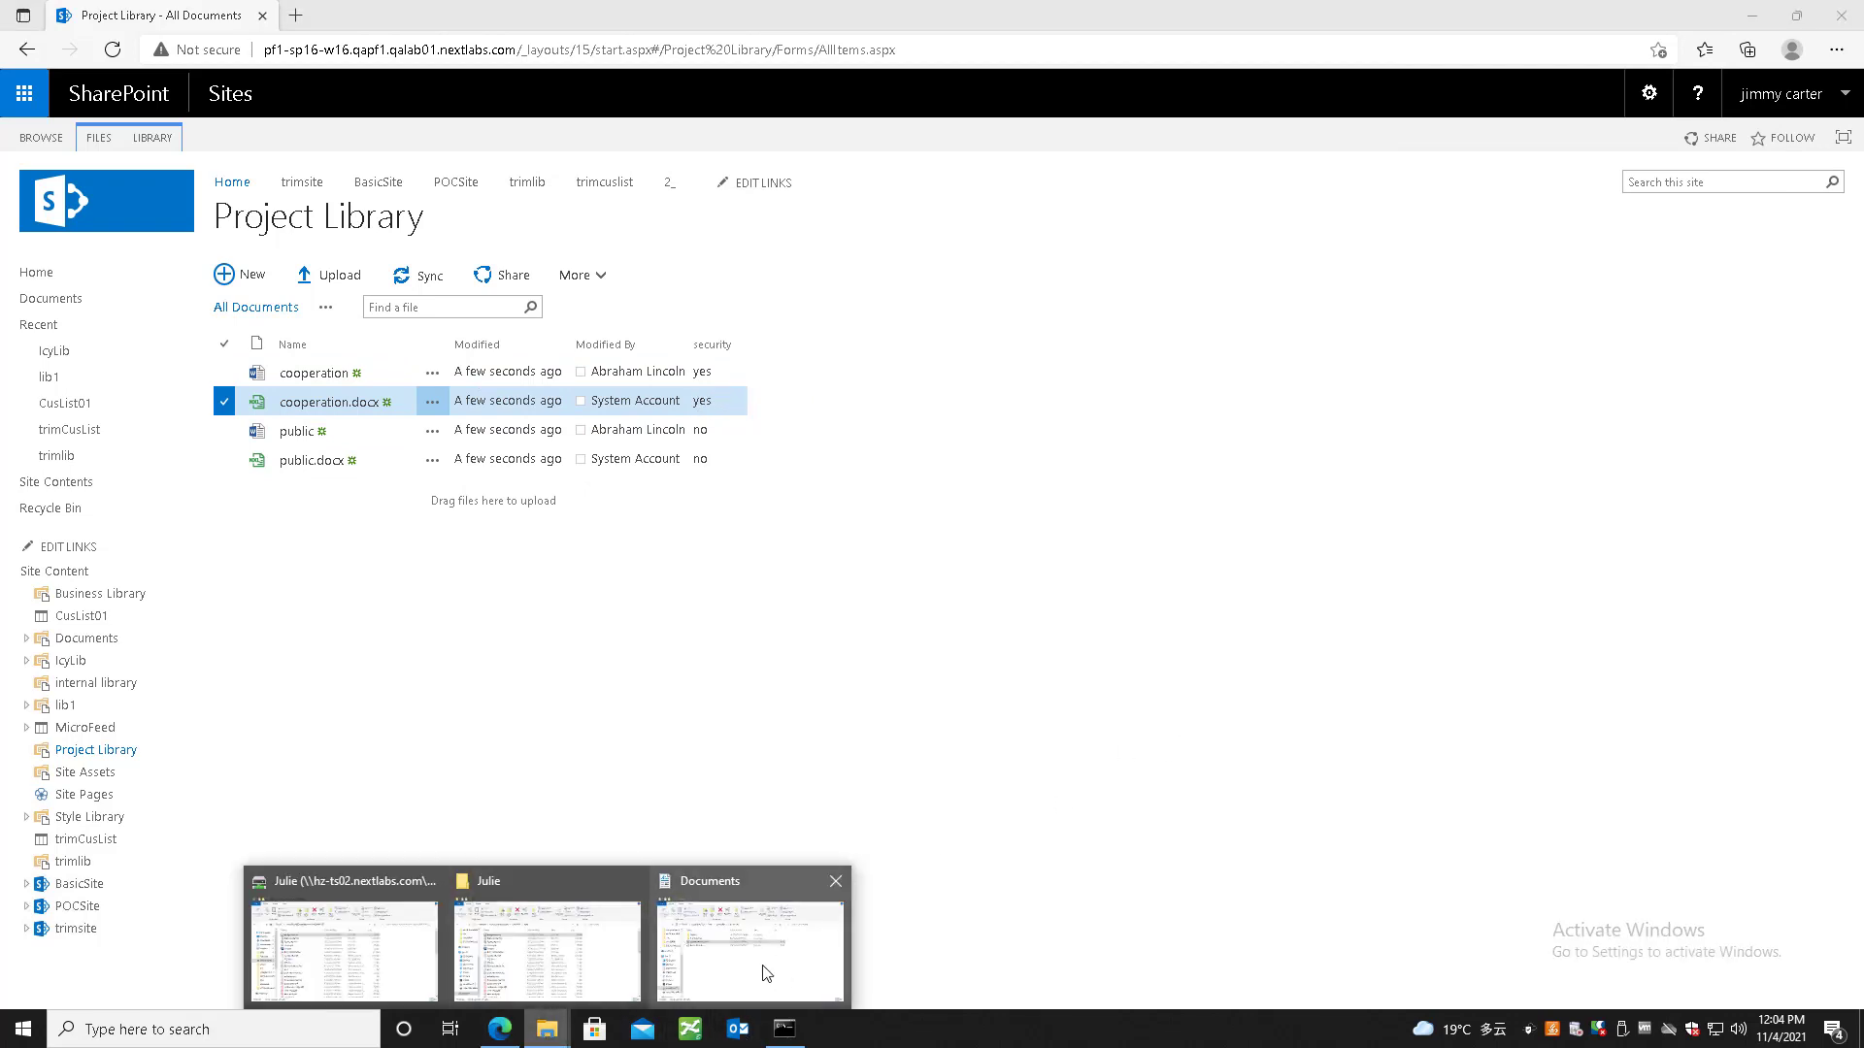
click(761, 912)
click(764, 469)
right_click(764, 469)
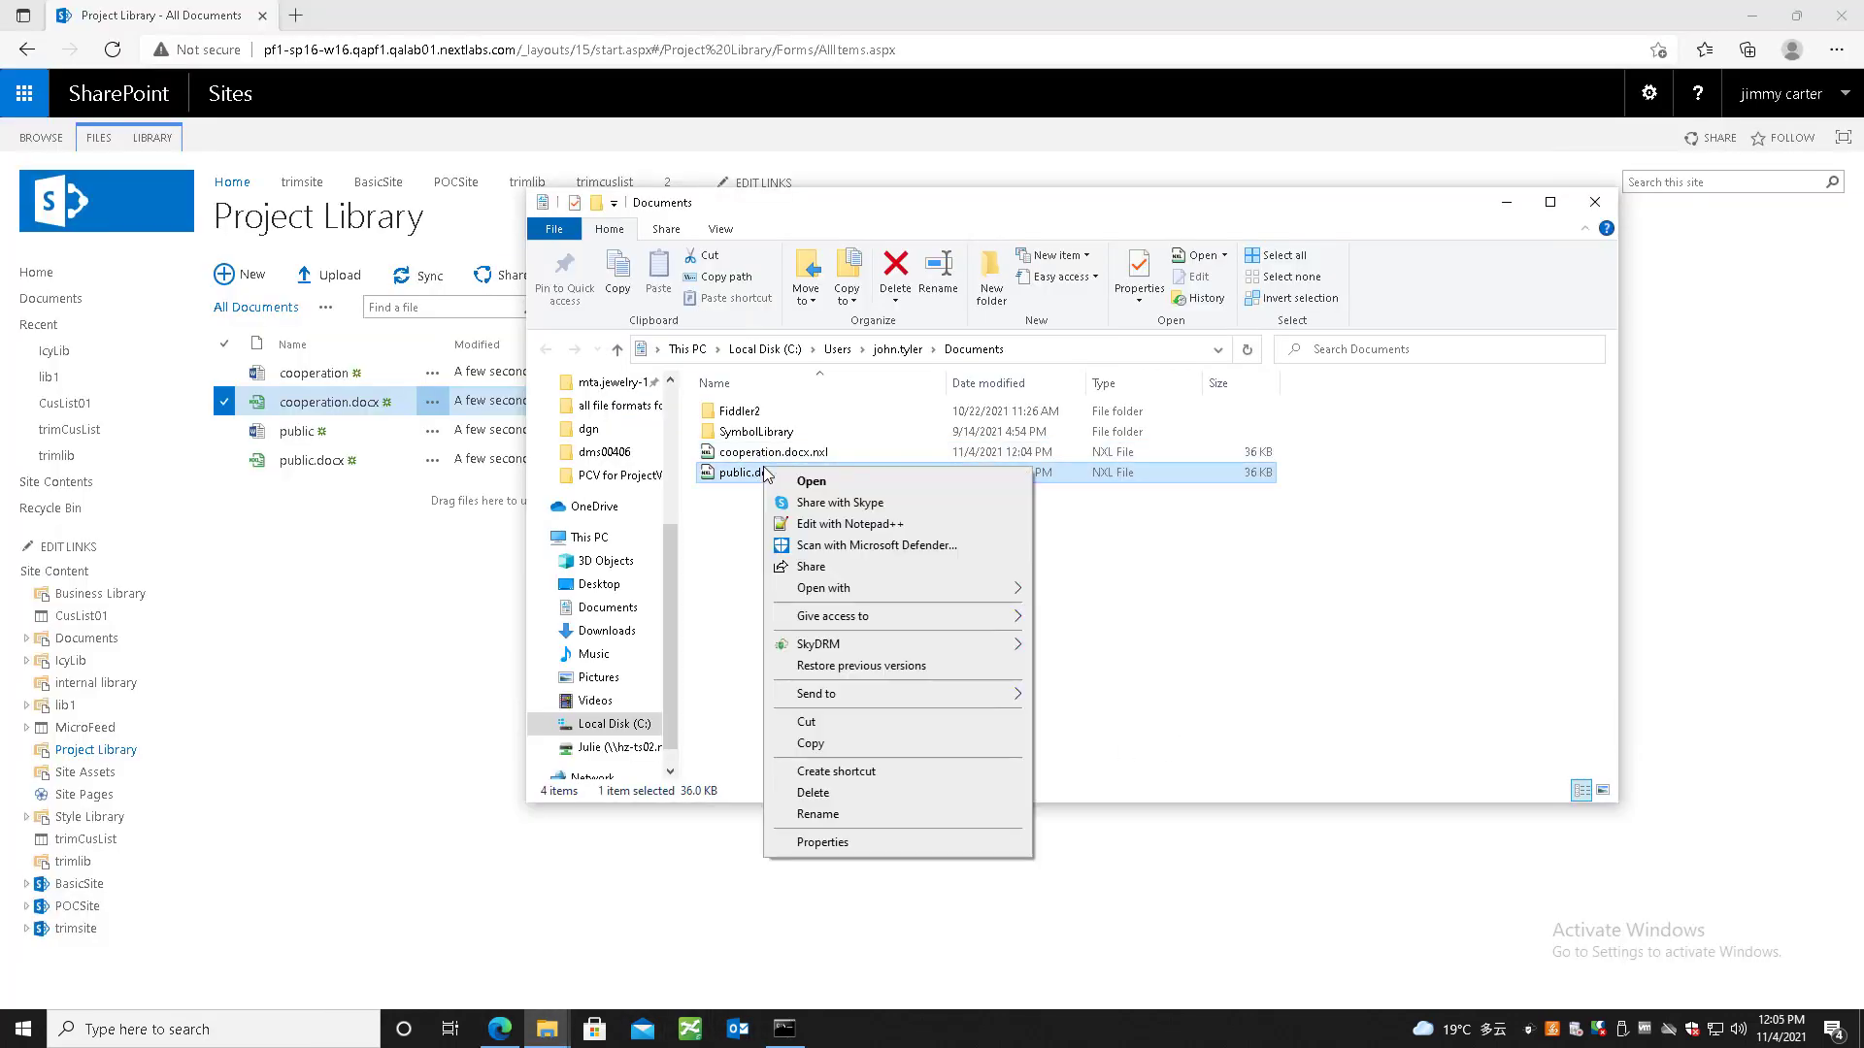
mouse_move(831, 652)
click(1048, 670)
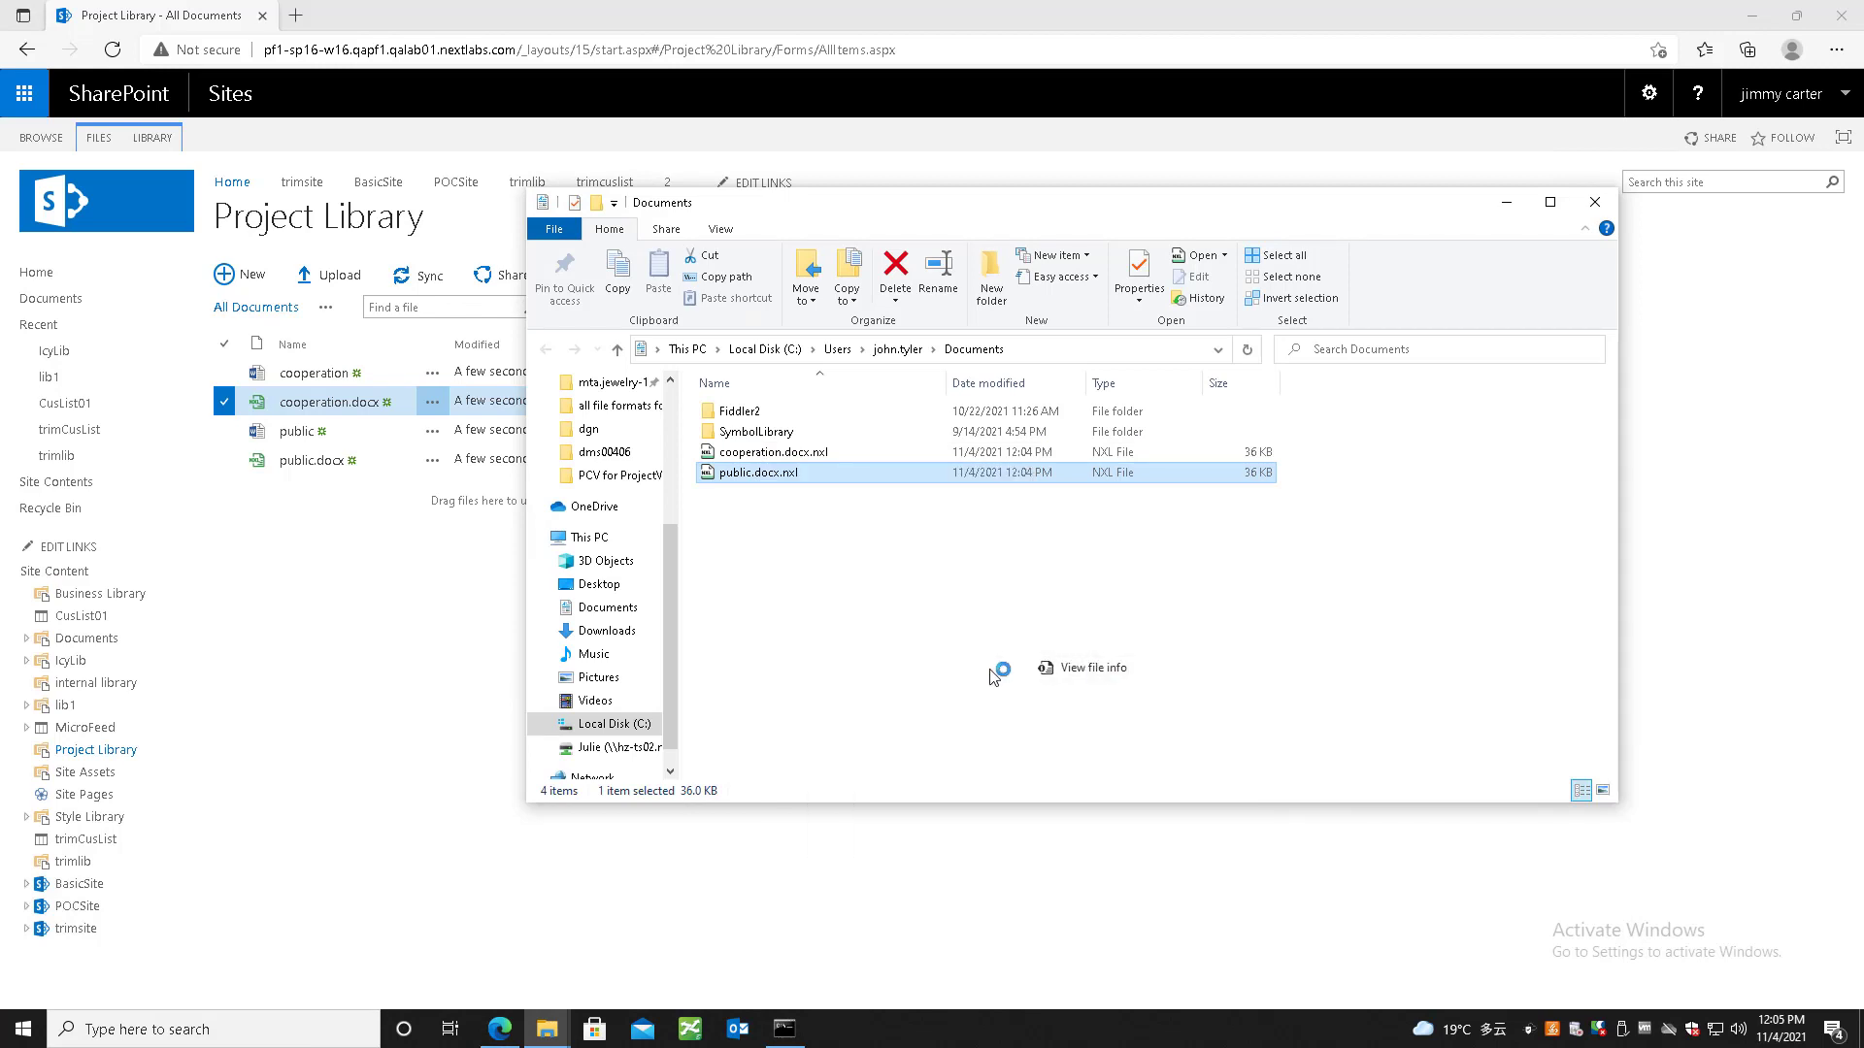
click(464, 555)
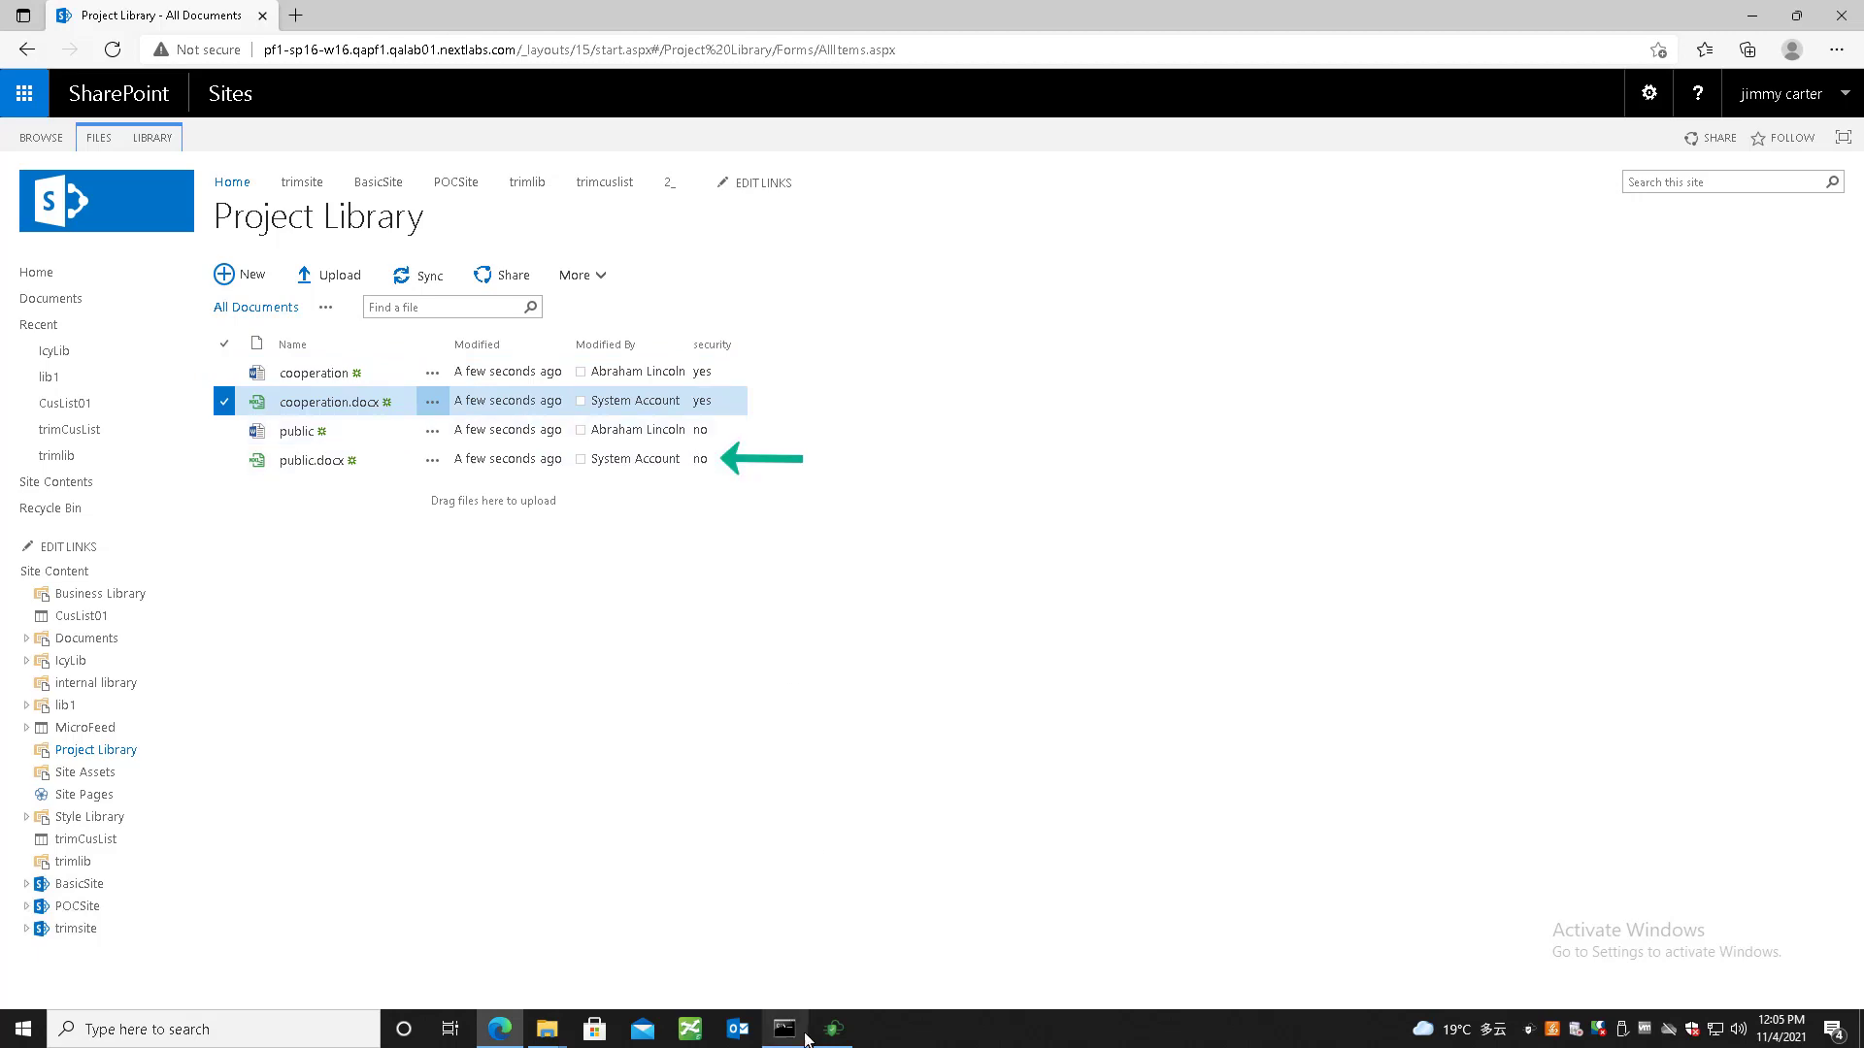